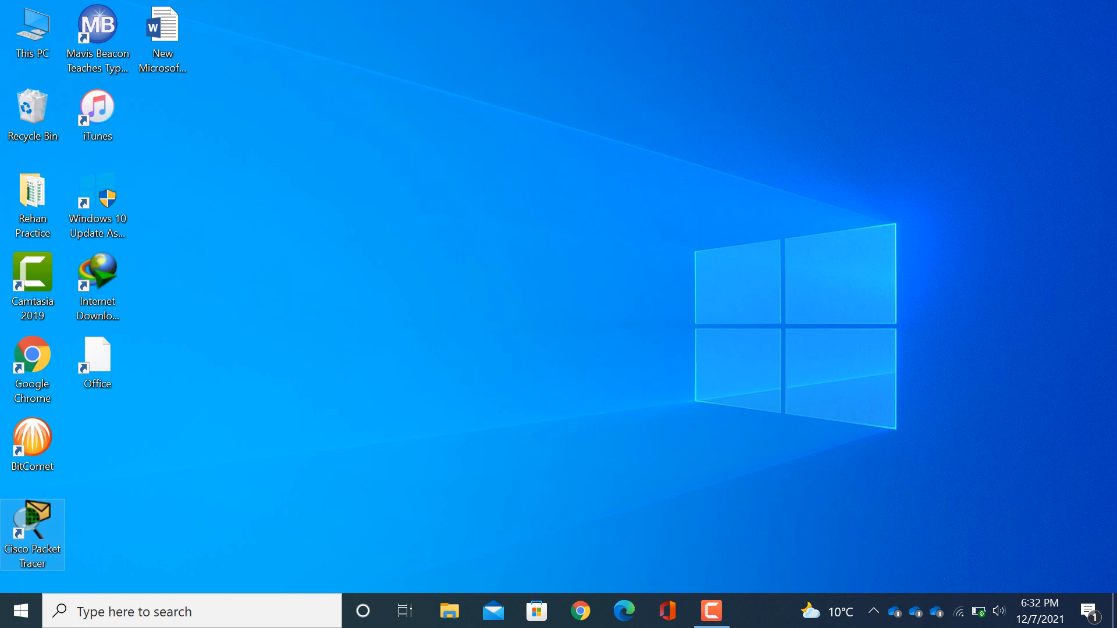
# - Launch Cisco Packet Tracer from the desktop
pyautogui.press('F2')
pyautogui.press('Escape')
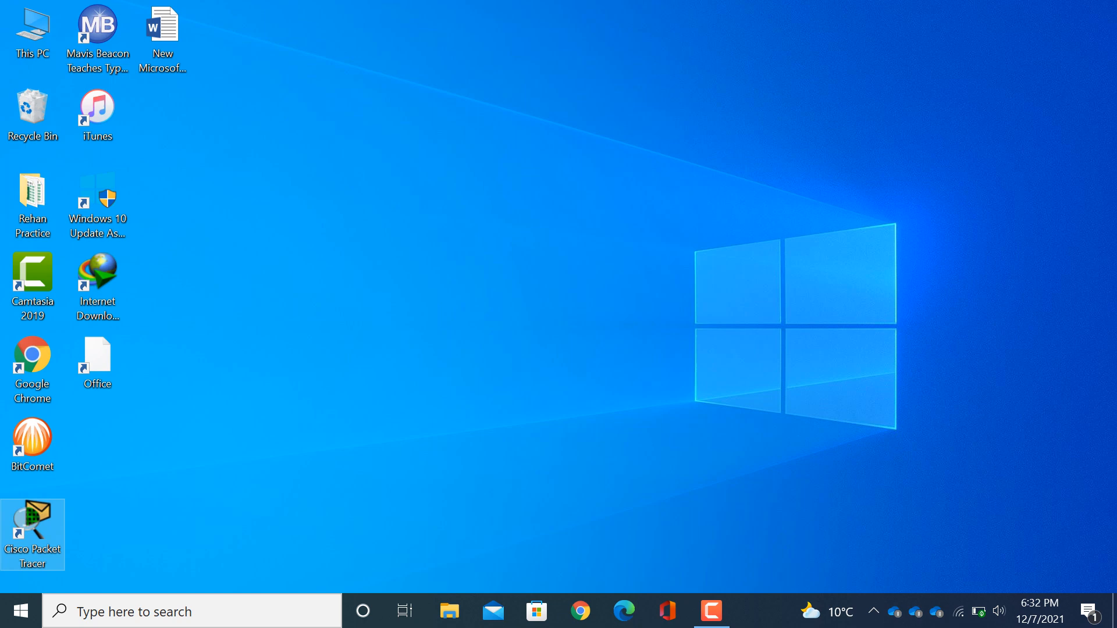
pyautogui.doubleClick(32, 527)
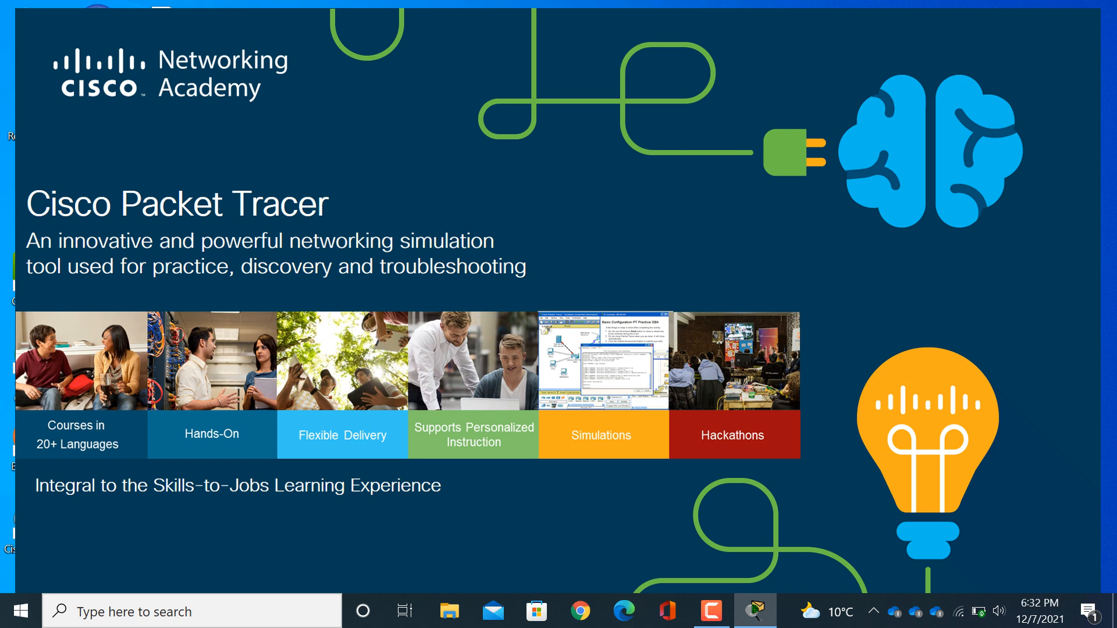
pyautogui.click(712, 611)
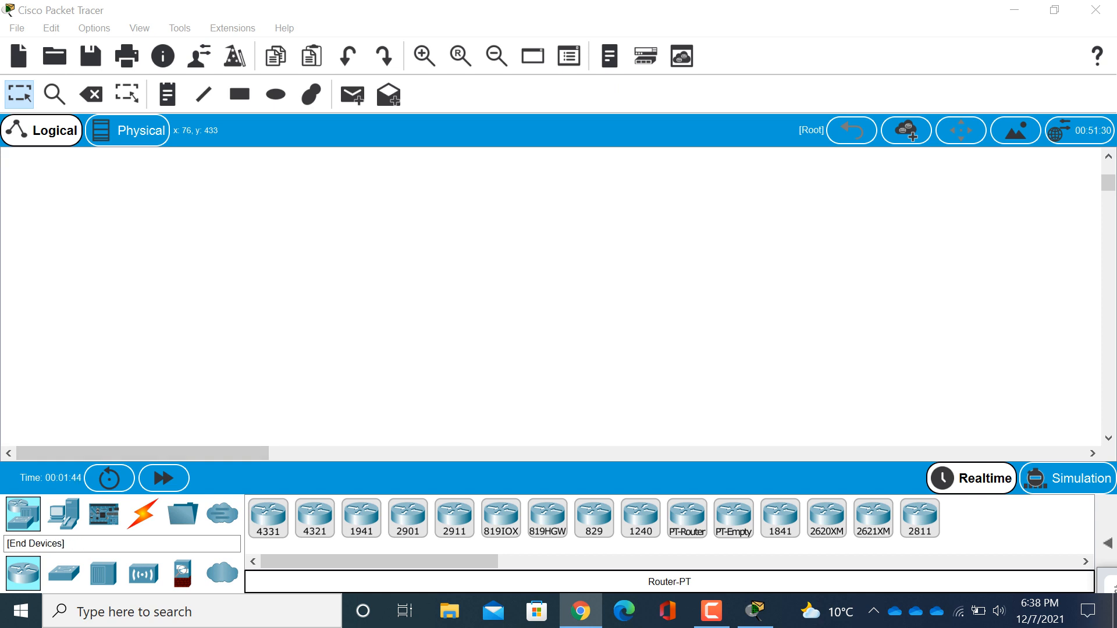
# - Place three PC end devices side by side in the logical workspace as the first group
pyautogui.click(64, 514)
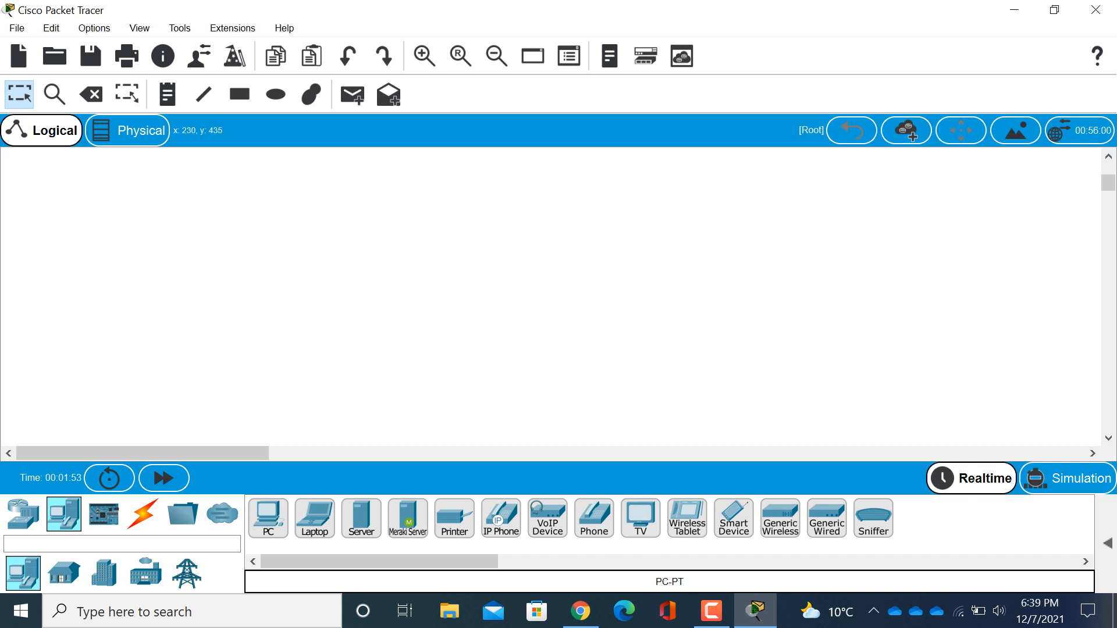
pyautogui.click(268, 517)
pyautogui.click(269, 518)
pyautogui.click(268, 518)
pyautogui.click(273, 338)
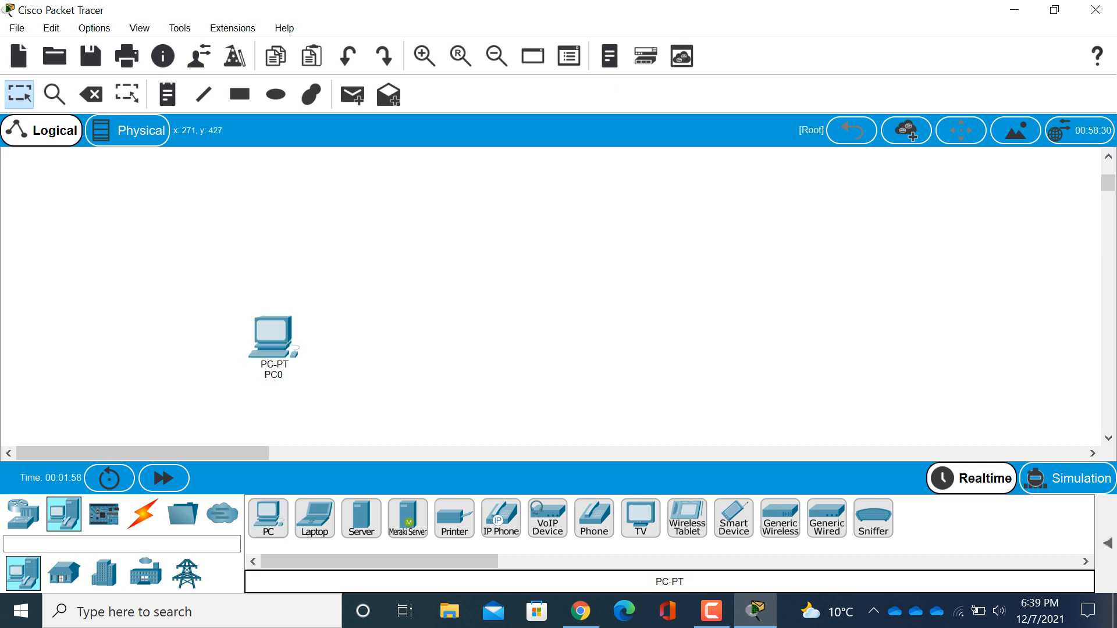
pyautogui.click(268, 518)
pyautogui.click(364, 344)
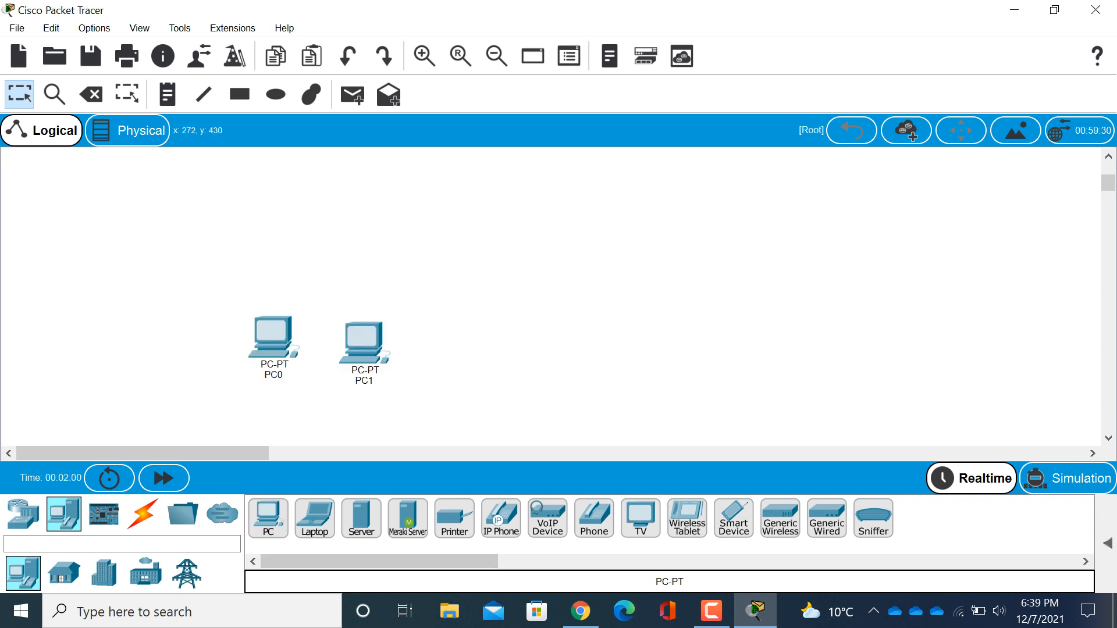
pyautogui.click(269, 518)
pyautogui.click(443, 349)
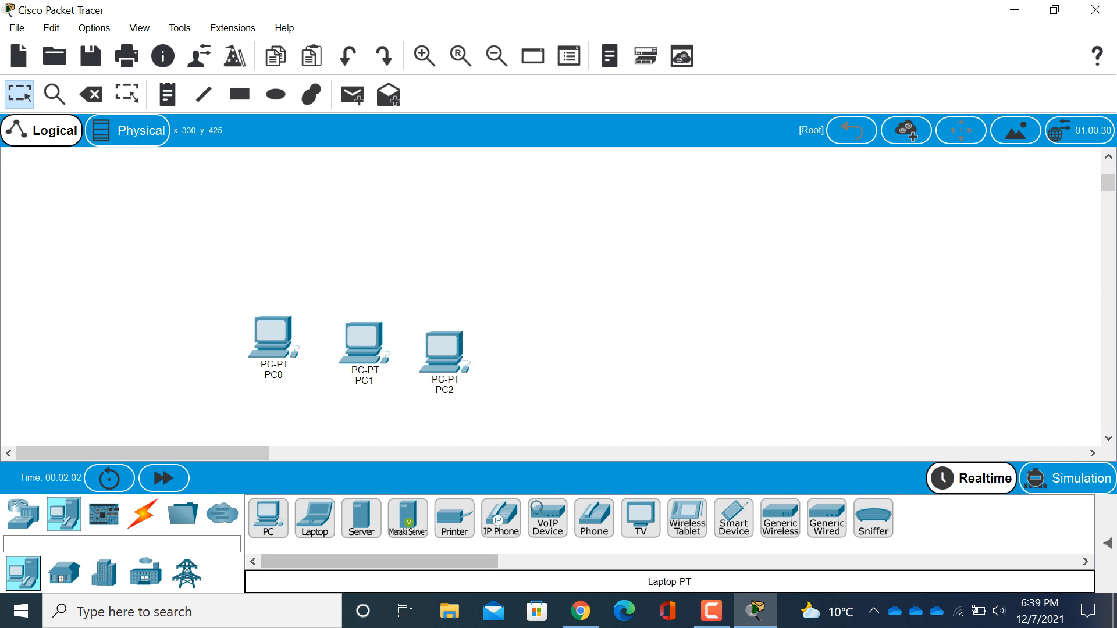
# - Place three more PCs as a second group, with a clear gap between them and the first group
pyautogui.click(268, 518)
pyautogui.click(684, 348)
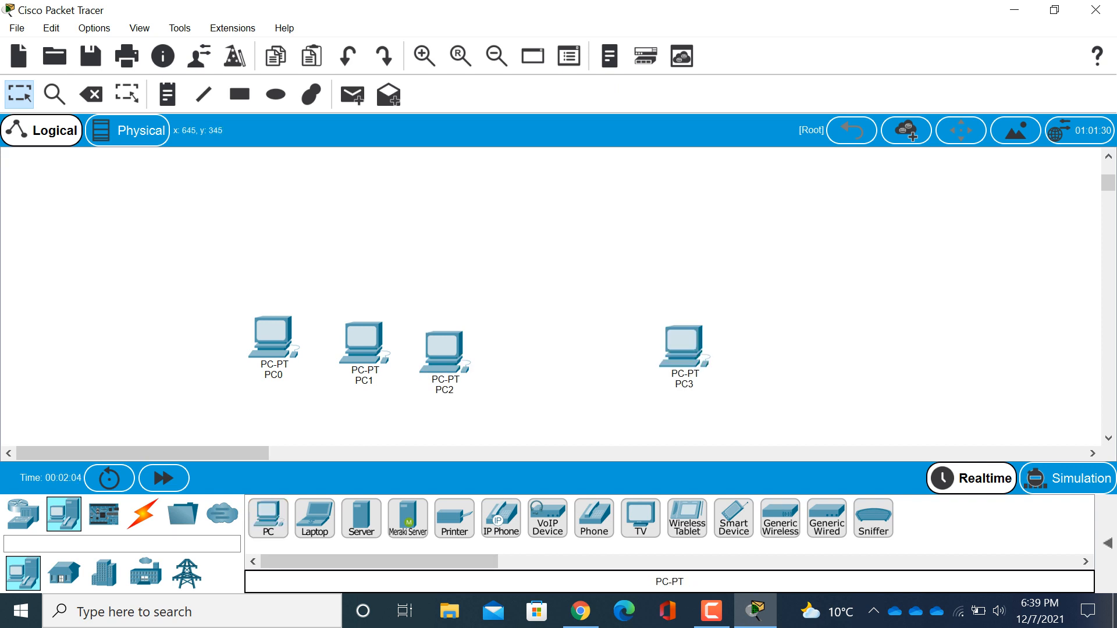
pyautogui.click(268, 518)
pyautogui.click(766, 348)
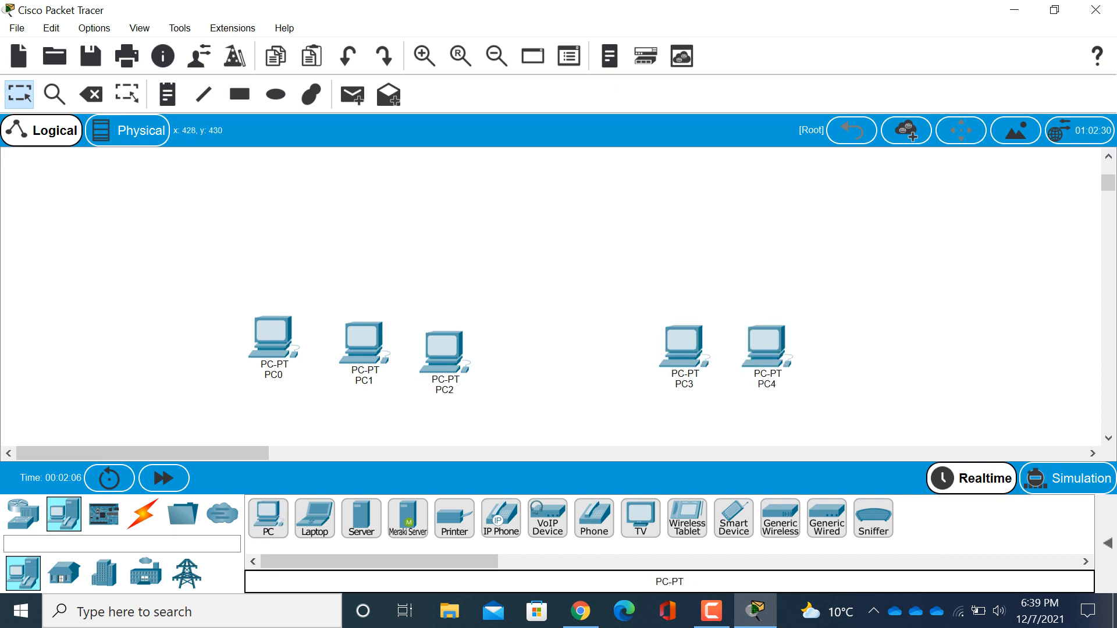
pyautogui.click(268, 518)
pyautogui.click(850, 340)
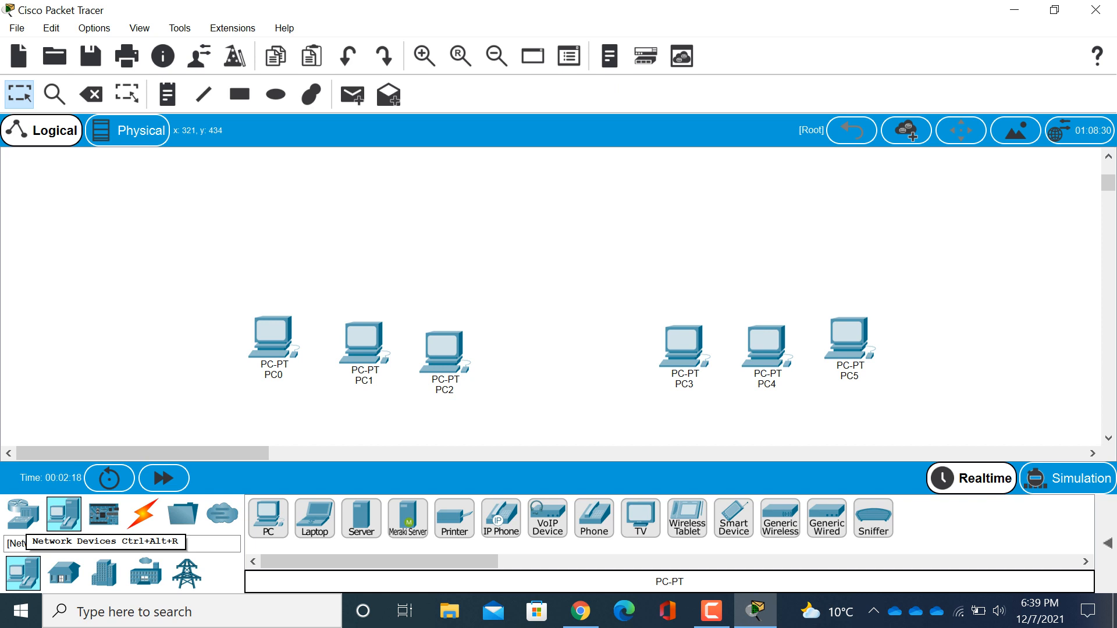
# - Add two 2960 switches to the workspace, one centred above each group of three PCs
pyautogui.click(24, 514)
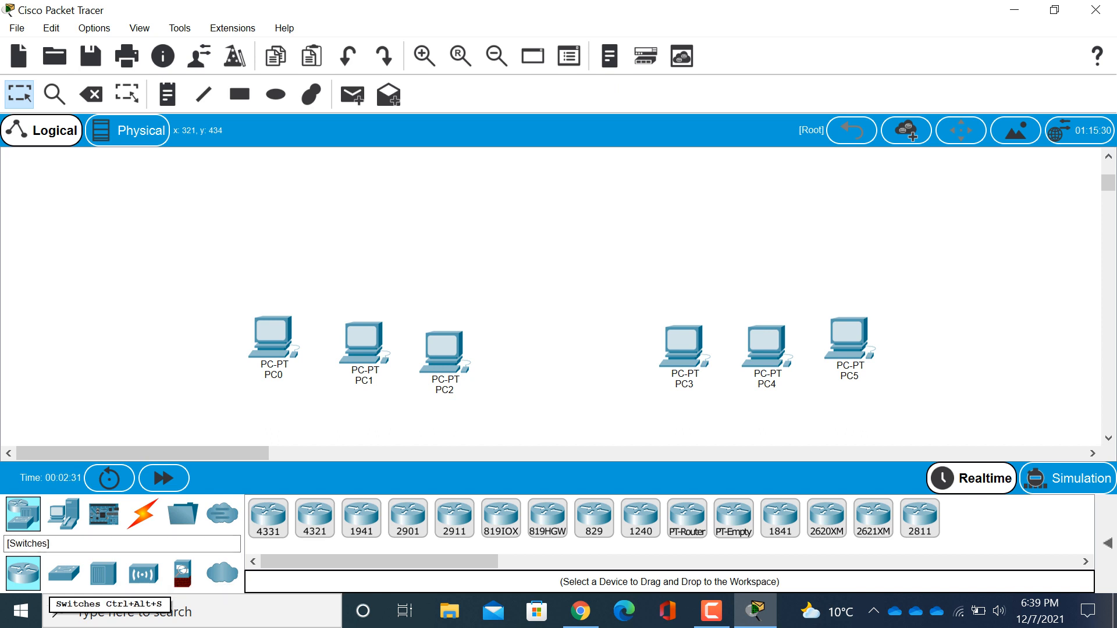
pyautogui.click(64, 573)
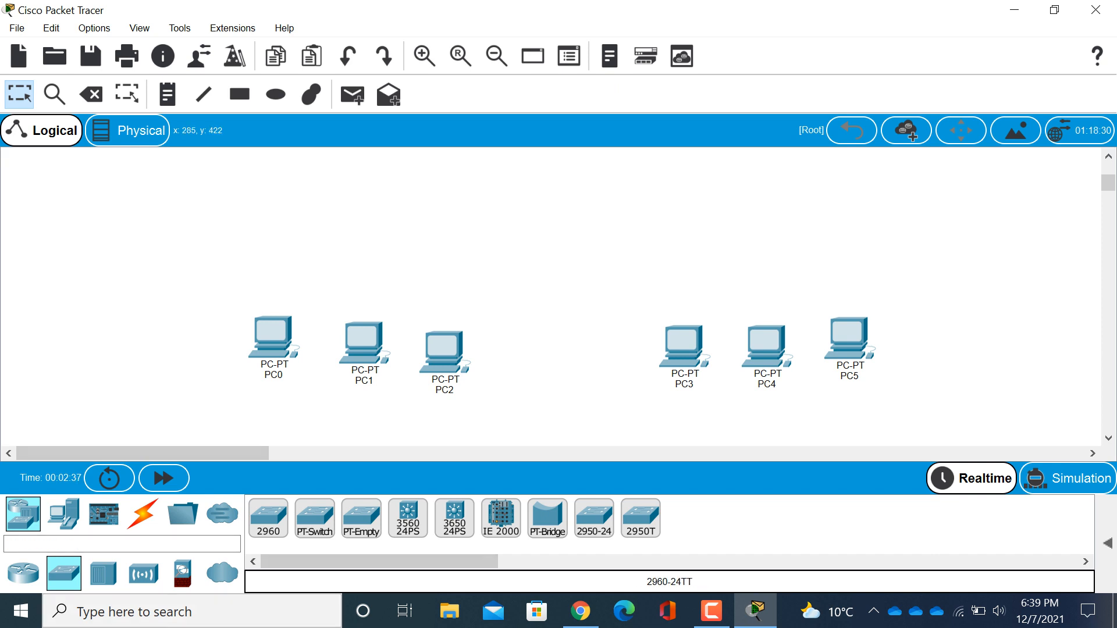
pyautogui.moveTo(268, 518); pyautogui.dragTo(370, 236)
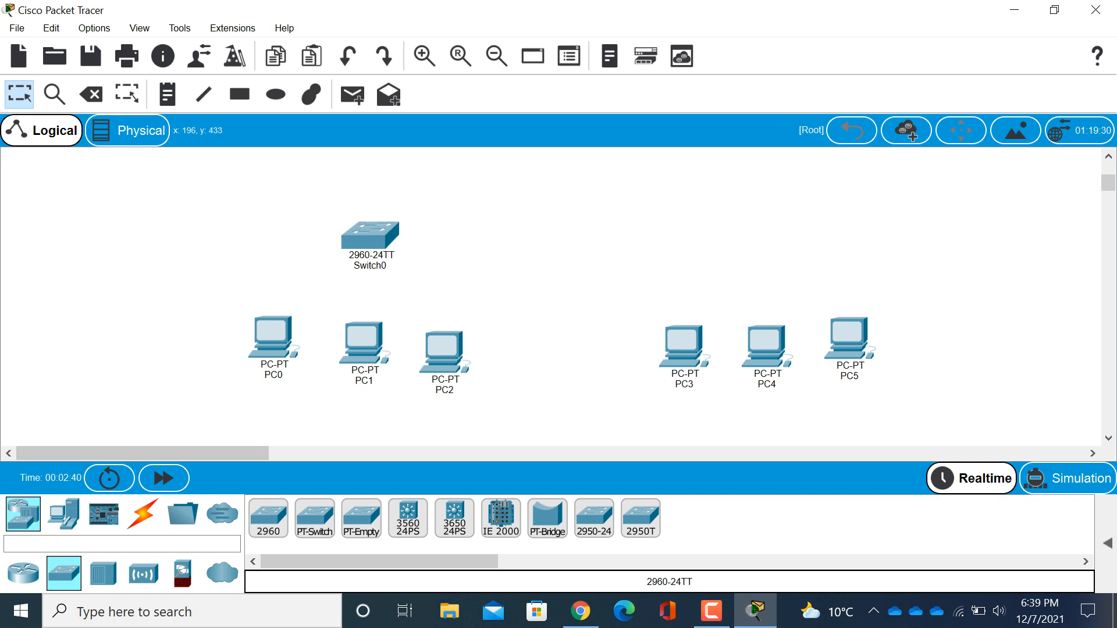
pyautogui.moveTo(268, 518); pyautogui.dragTo(762, 240)
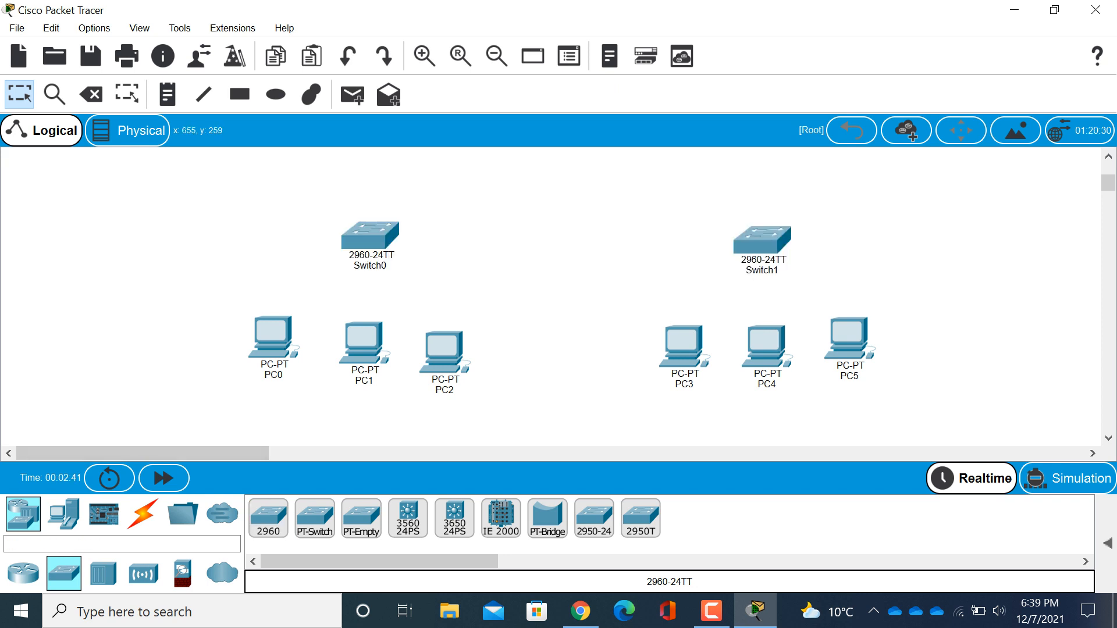
# - Connect PC0, PC1 and PC2 to Switch0, using the automatically chosen connection type for each link
pyautogui.scroll(2, 287, 369)
pyautogui.scroll(-1, 285, 369)
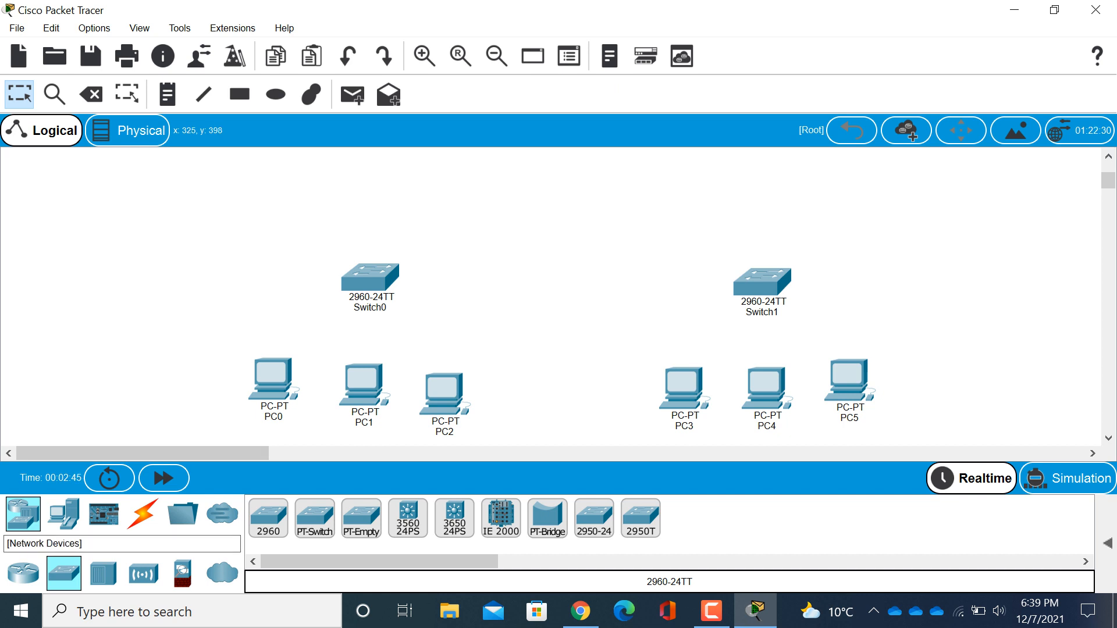
pyautogui.click(143, 514)
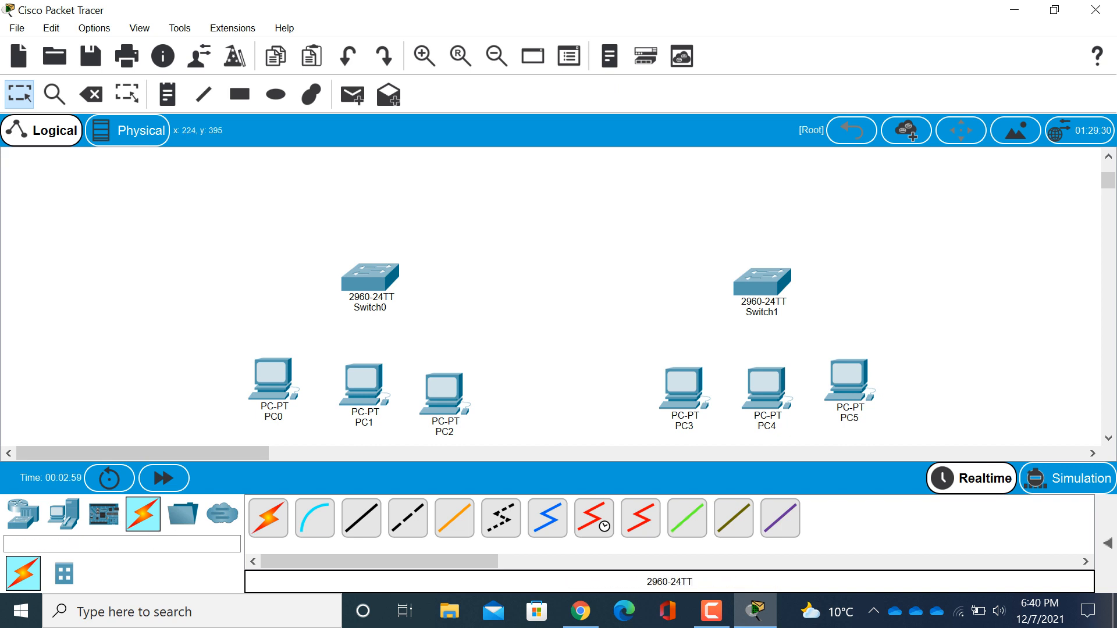
pyautogui.click(268, 518)
pyautogui.click(273, 378)
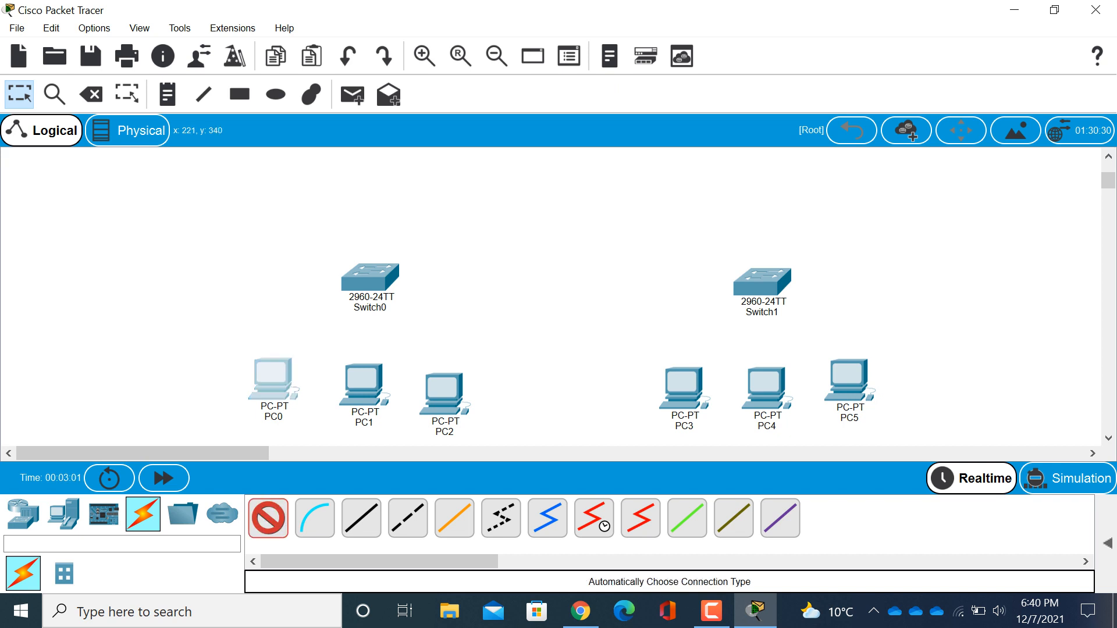
pyautogui.click(370, 279)
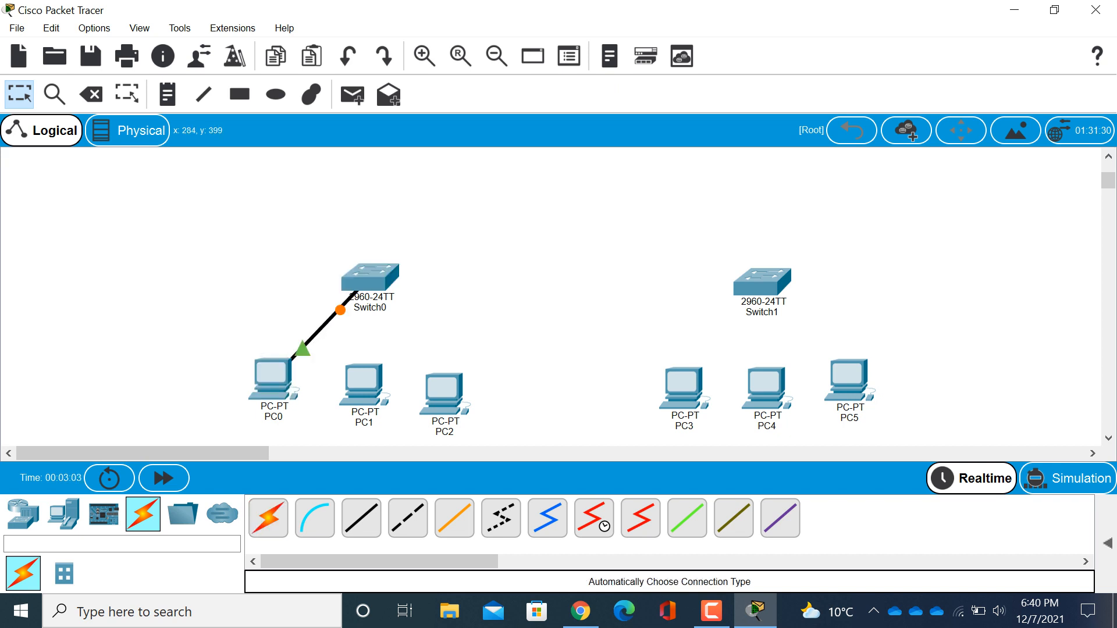
pyautogui.click(269, 518)
pyautogui.click(362, 383)
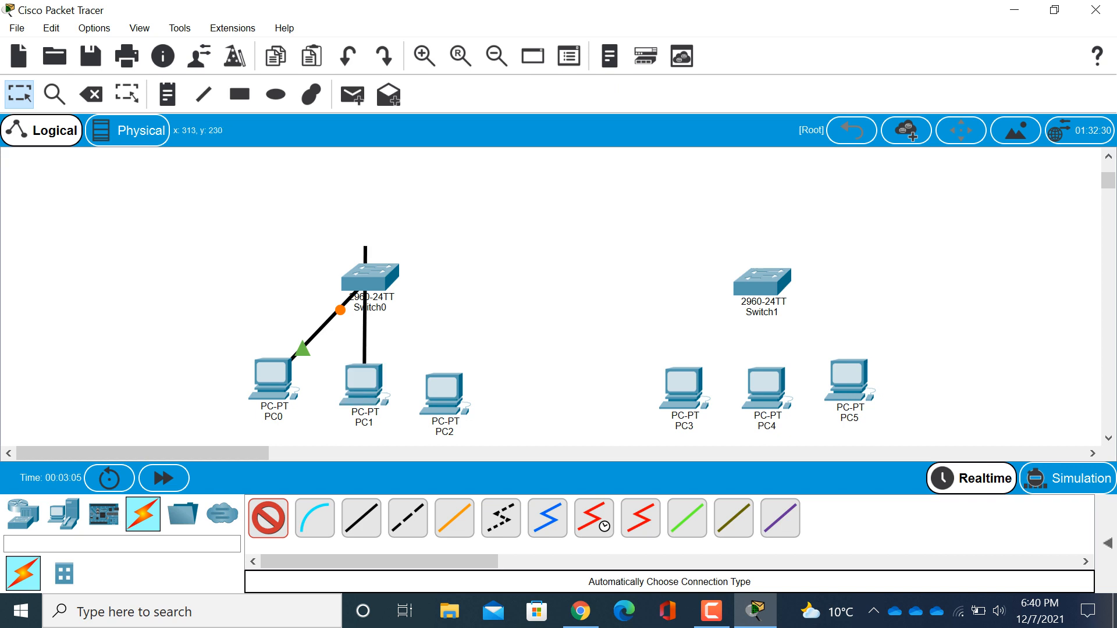
pyautogui.click(370, 279)
pyautogui.click(268, 518)
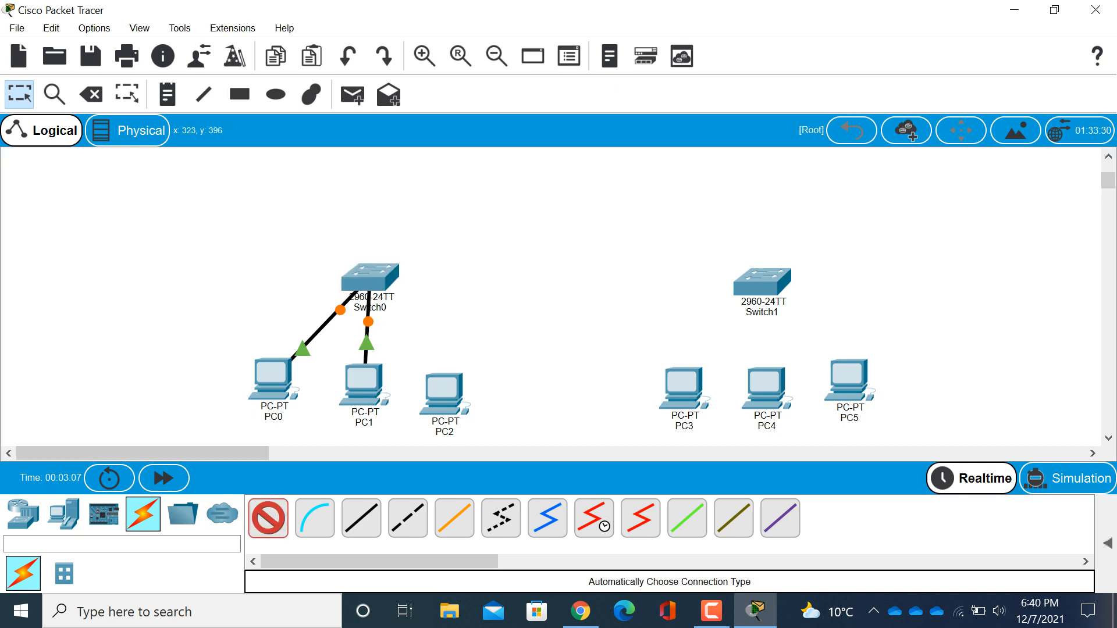
pyautogui.click(444, 391)
pyautogui.click(371, 278)
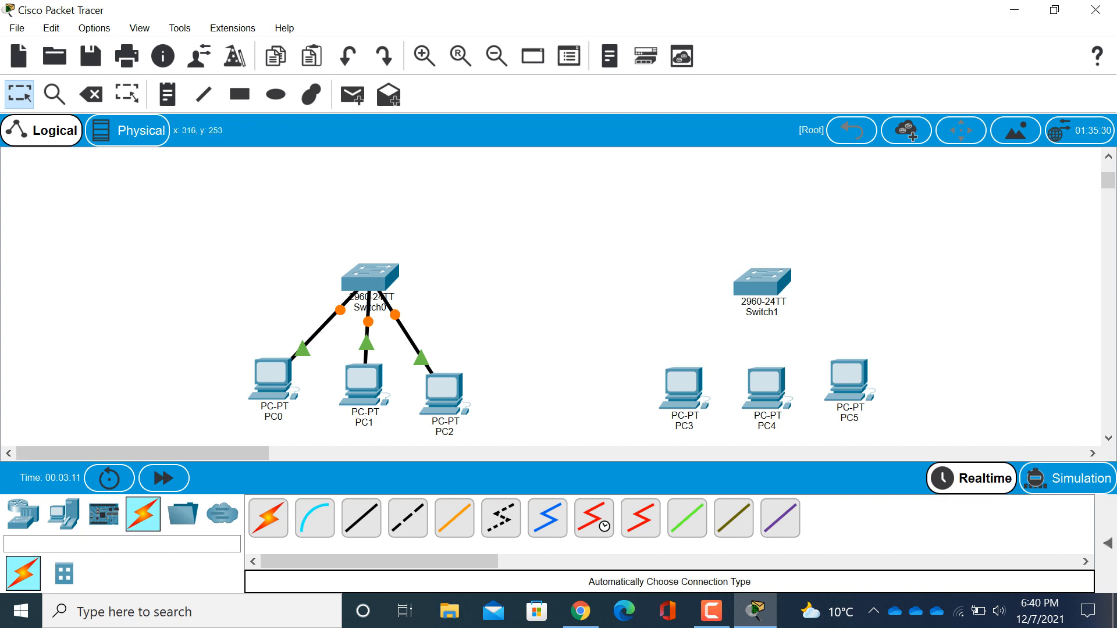
# - Link Switch1 to PC3, PC4 and PC5 using the automatically chosen connection type
pyautogui.moveTo(370, 278)
pyautogui.click(268, 517)
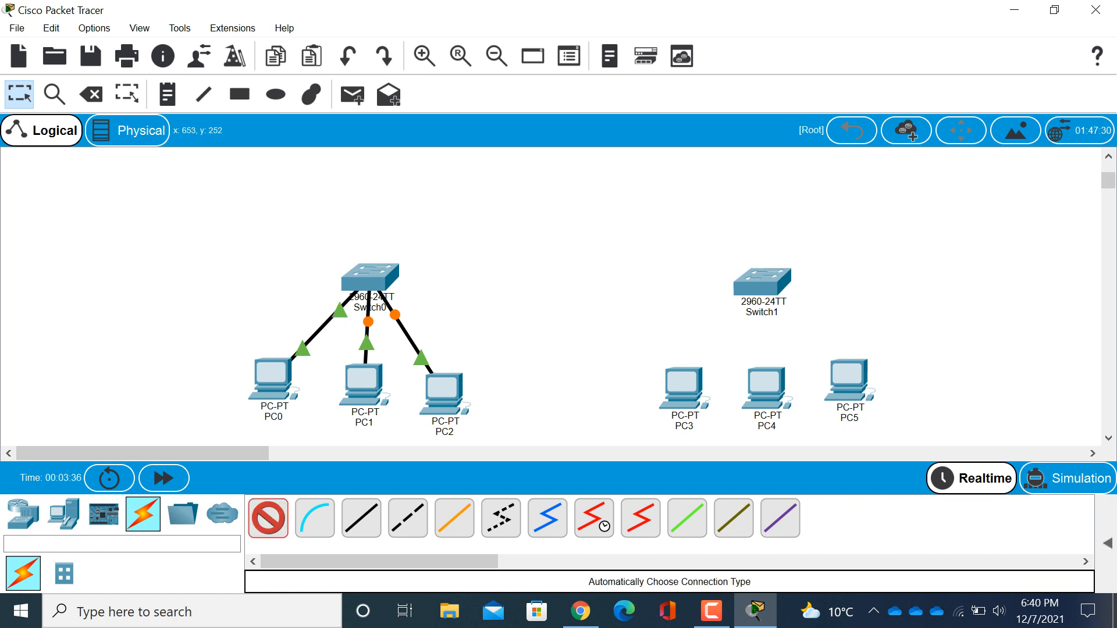
pyautogui.click(761, 282)
pyautogui.click(687, 383)
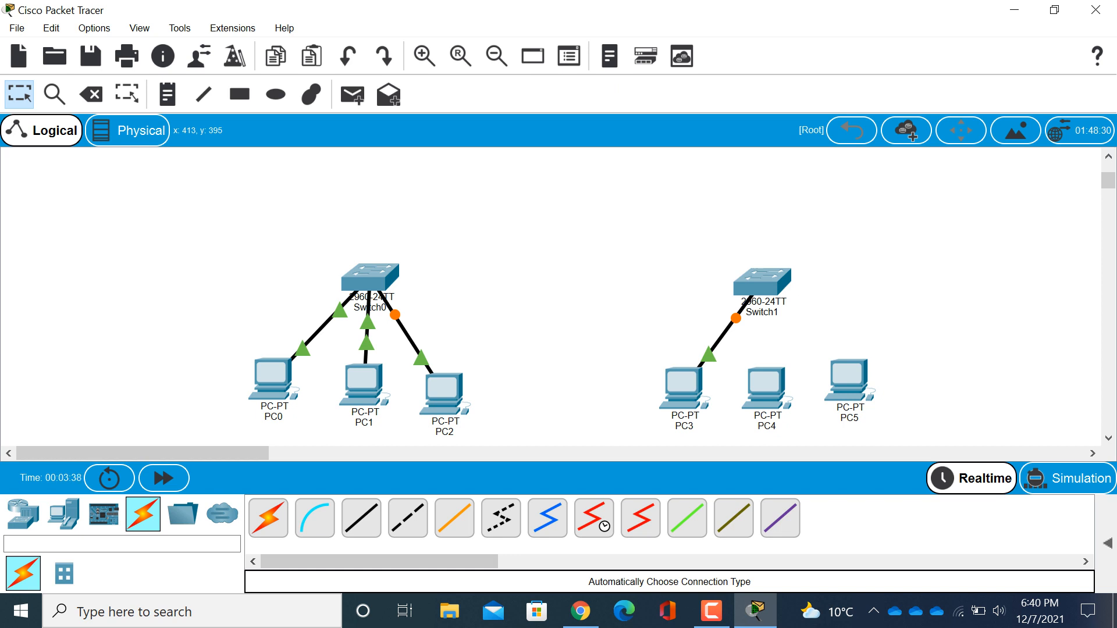
pyautogui.click(268, 517)
pyautogui.click(762, 281)
pyautogui.click(765, 387)
pyautogui.click(762, 282)
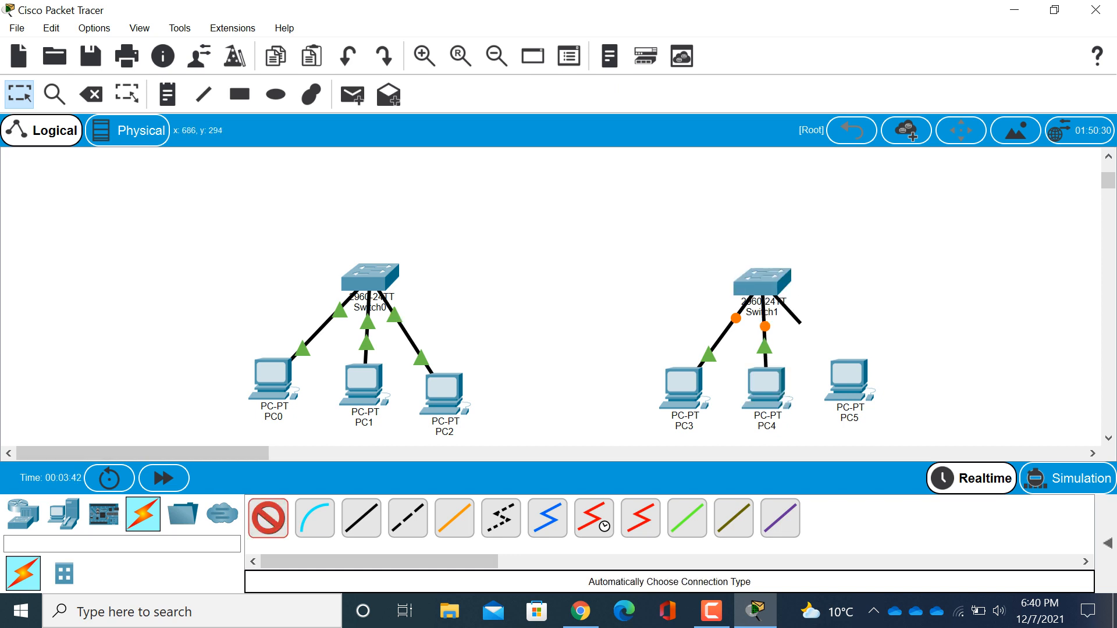
pyautogui.click(849, 379)
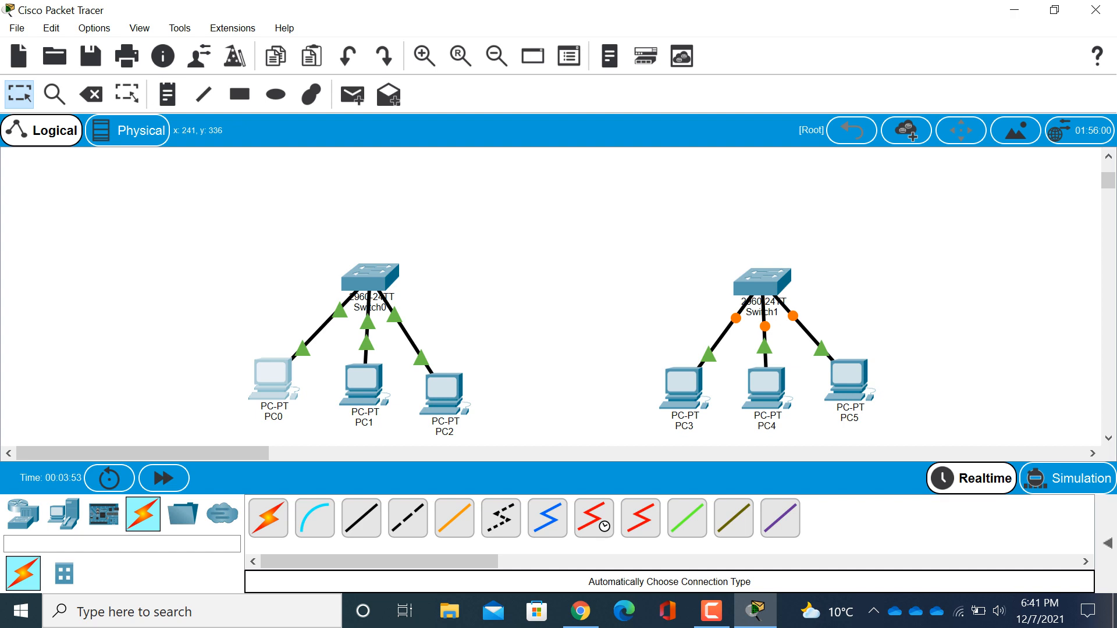
# - Assign PC0 the static IP address 10.0.0.1 with subnet mask 255.0.0.0, and close its device window
pyautogui.click(272, 377)
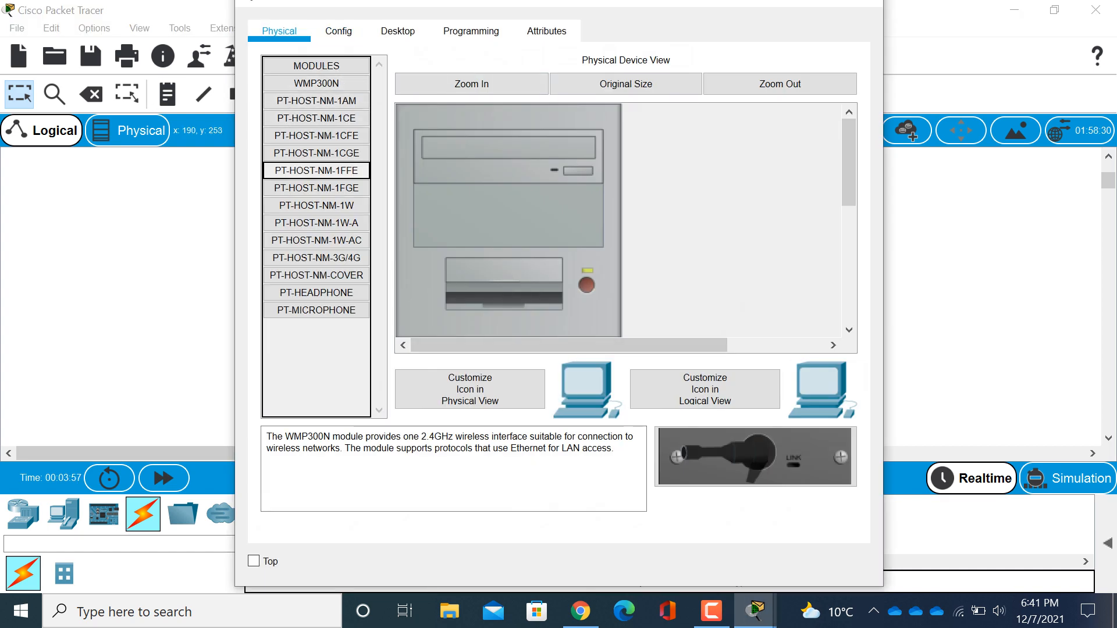
pyautogui.click(398, 31)
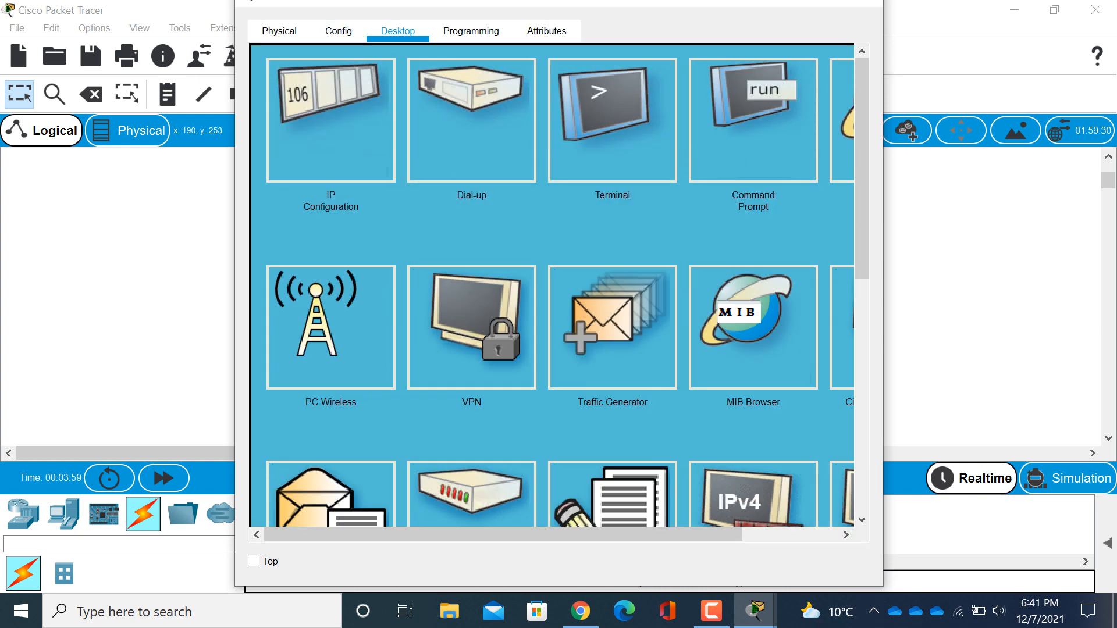
pyautogui.click(337, 122)
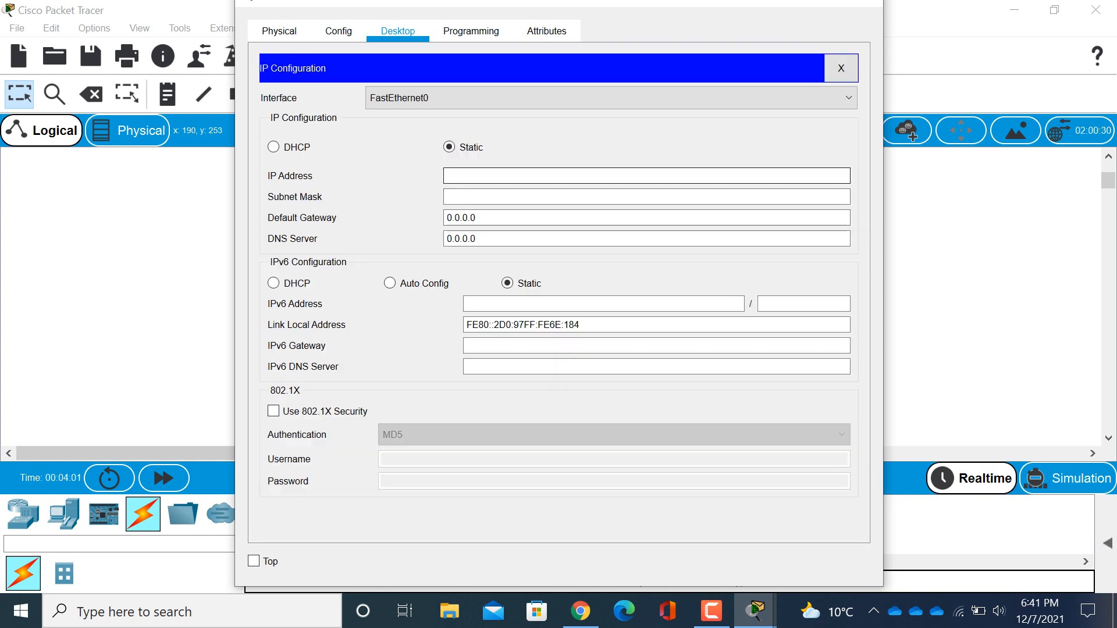
pyautogui.click(447, 176)
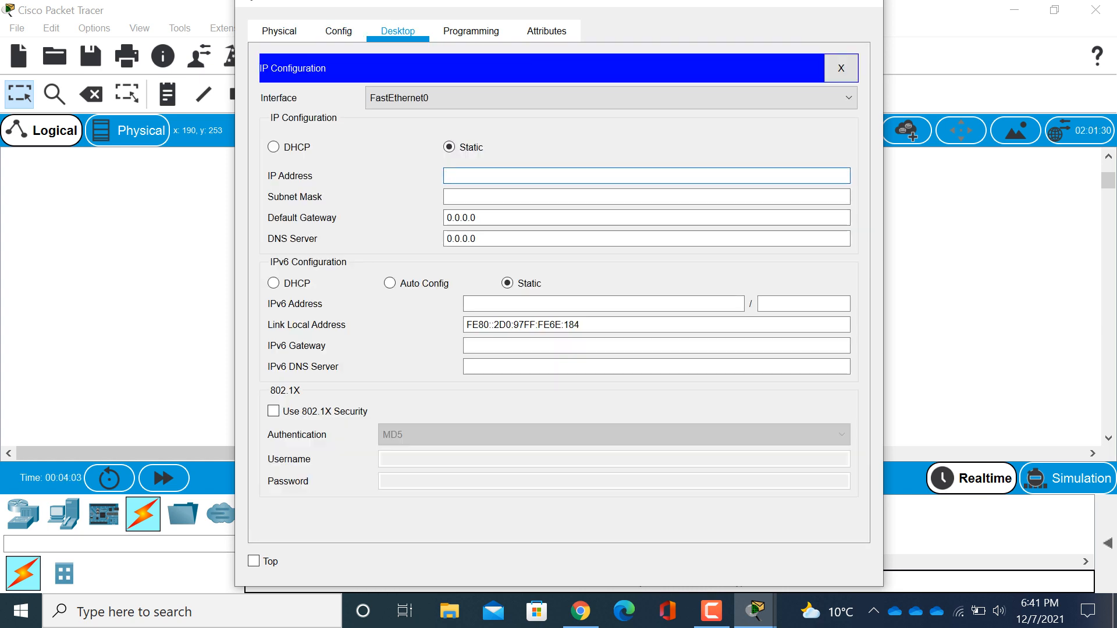
pyautogui.write('1')
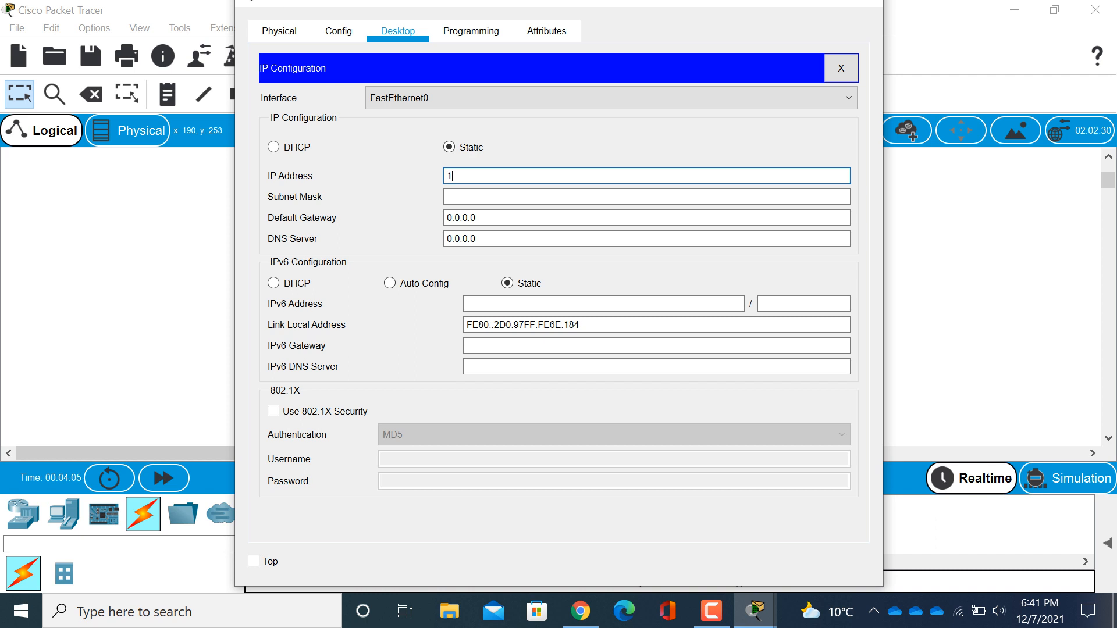
pyautogui.write('0.0.0.1')
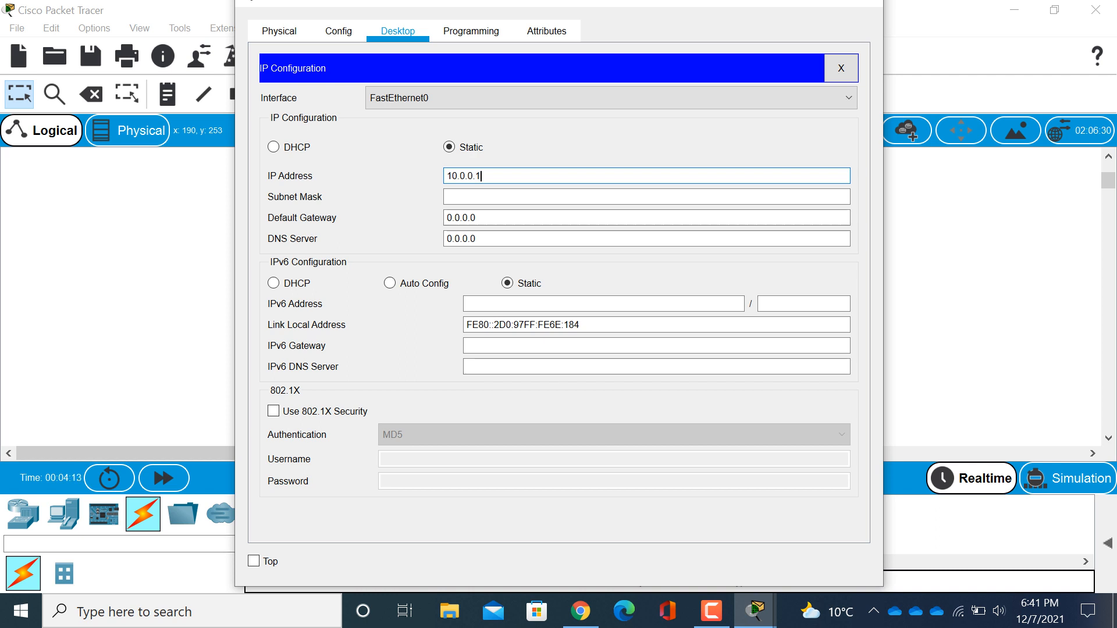
pyautogui.click(465, 198)
pyautogui.press('Tab')
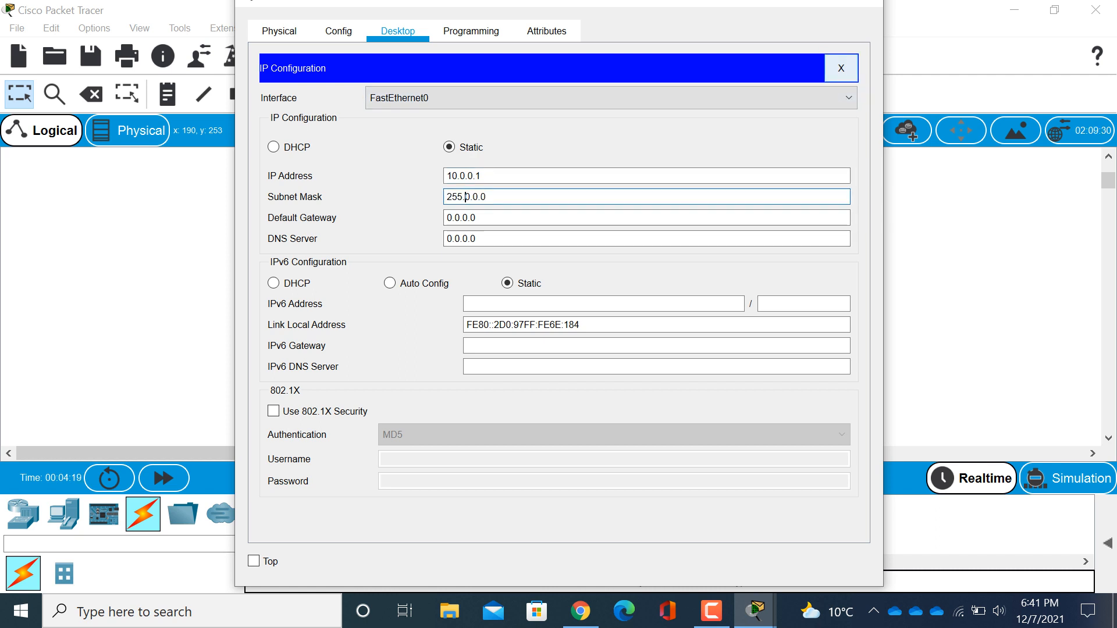
pyautogui.click(841, 68)
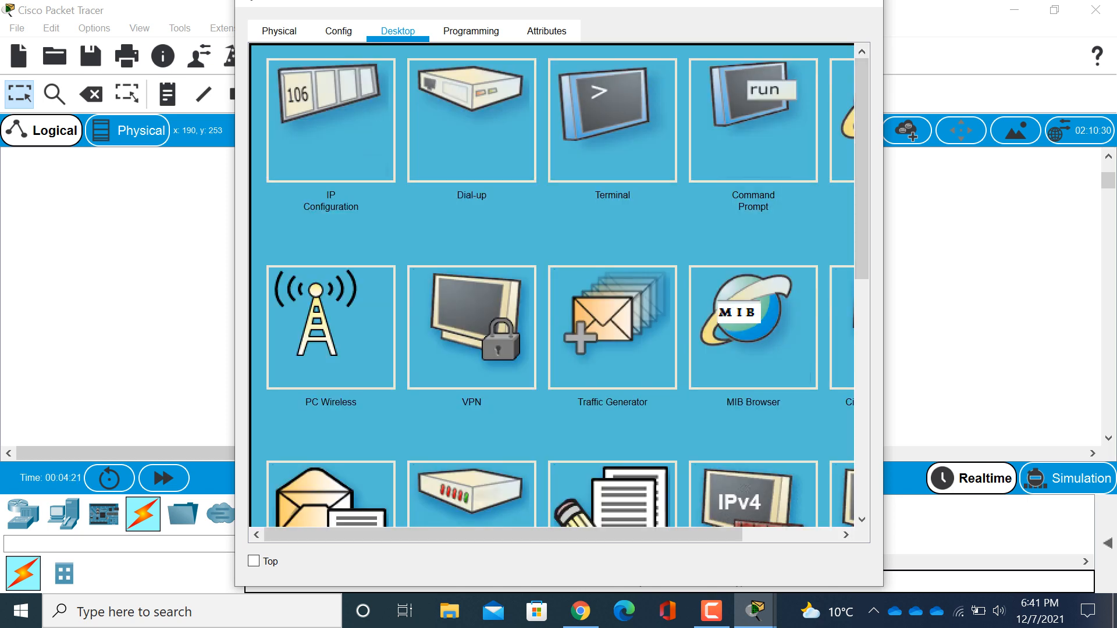
pyautogui.click(331, 121)
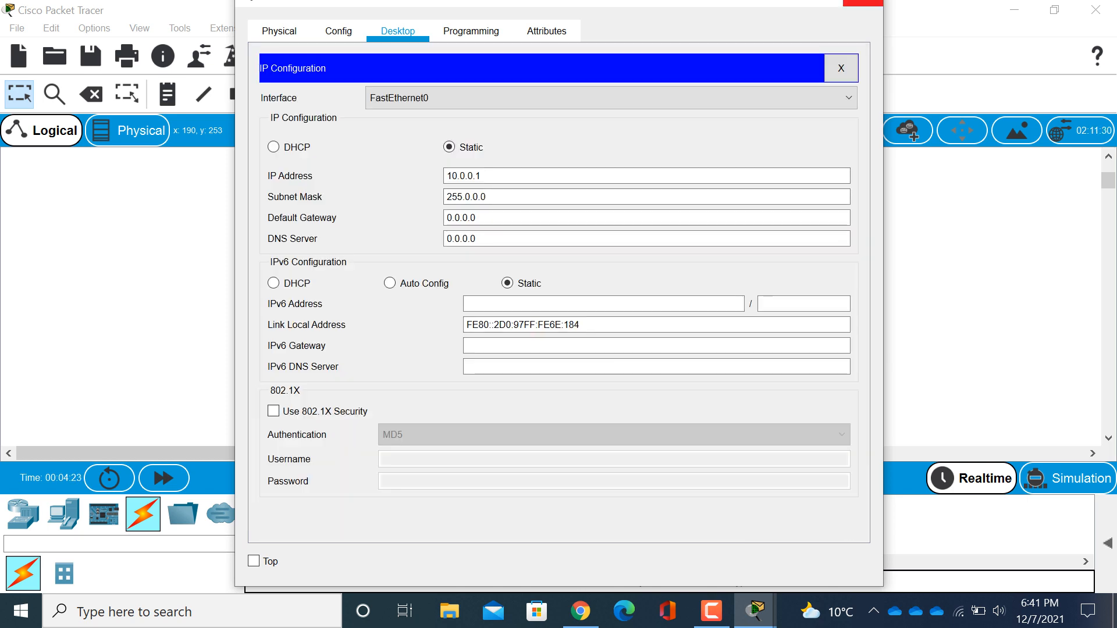
pyautogui.click(863, 3)
# - Assign PC1 the static IP address 10.0.0.2 with subnet mask 255.0.0.0, and close its device window
pyautogui.click(363, 384)
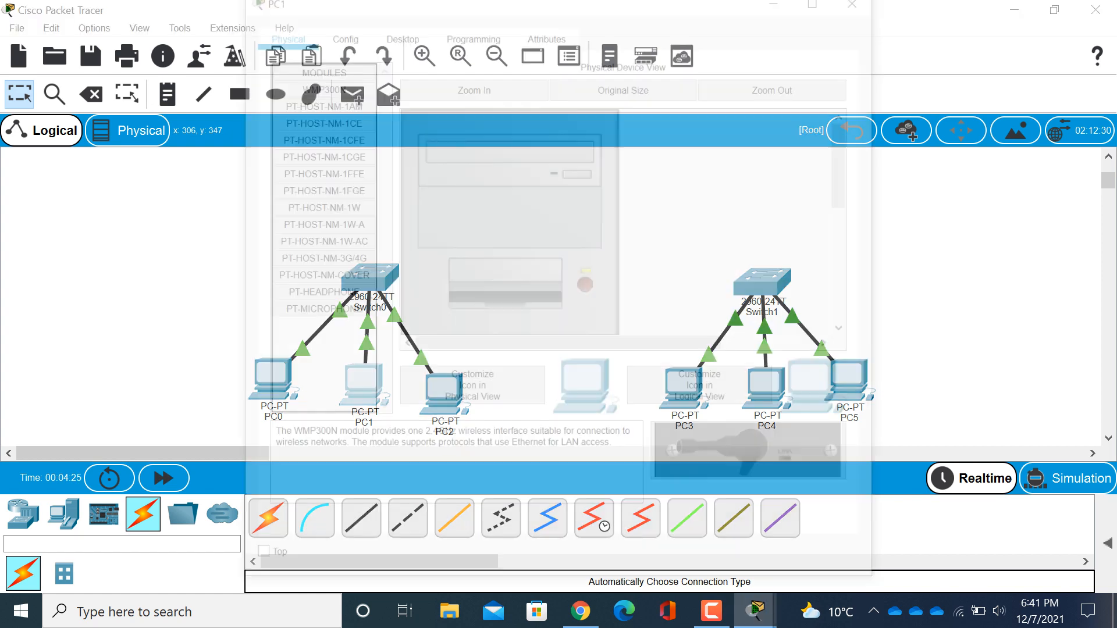
pyautogui.click(398, 31)
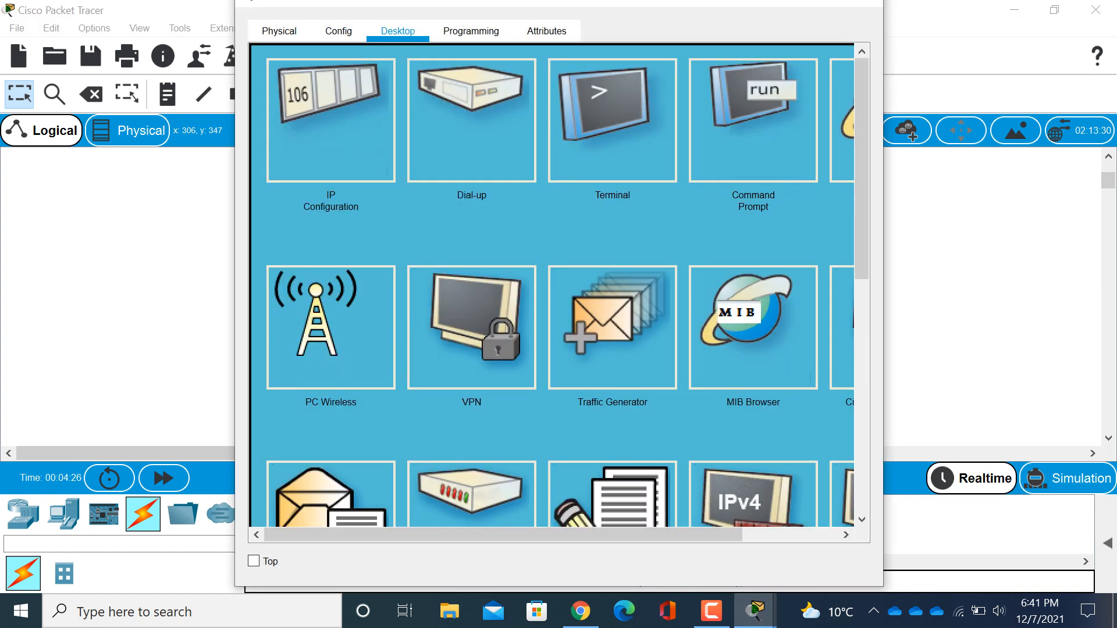
pyautogui.click(330, 119)
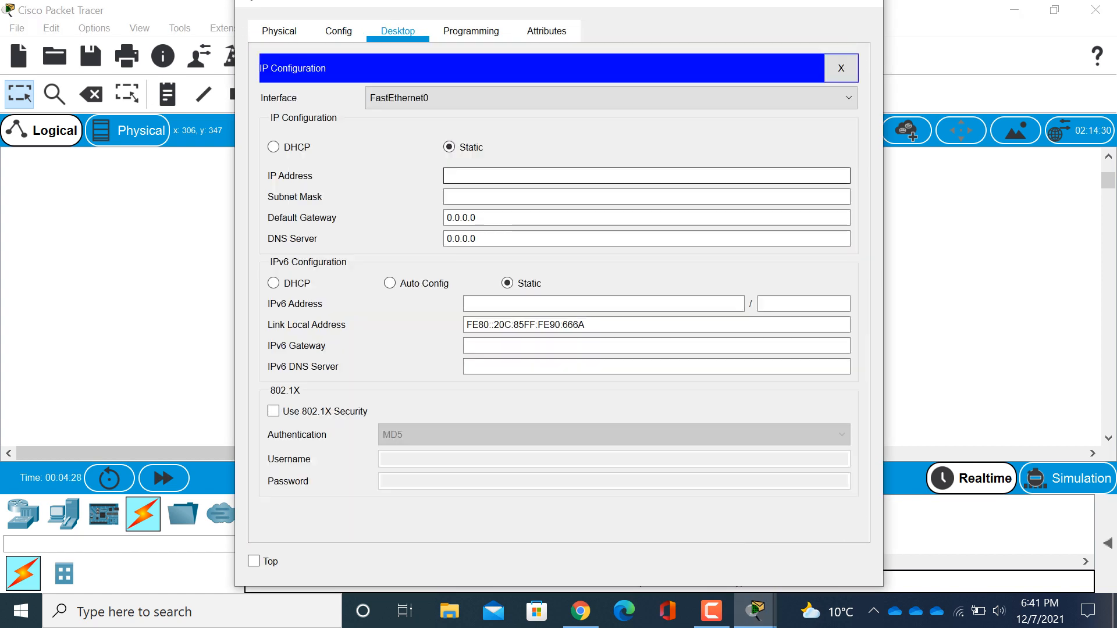
pyautogui.write('10')
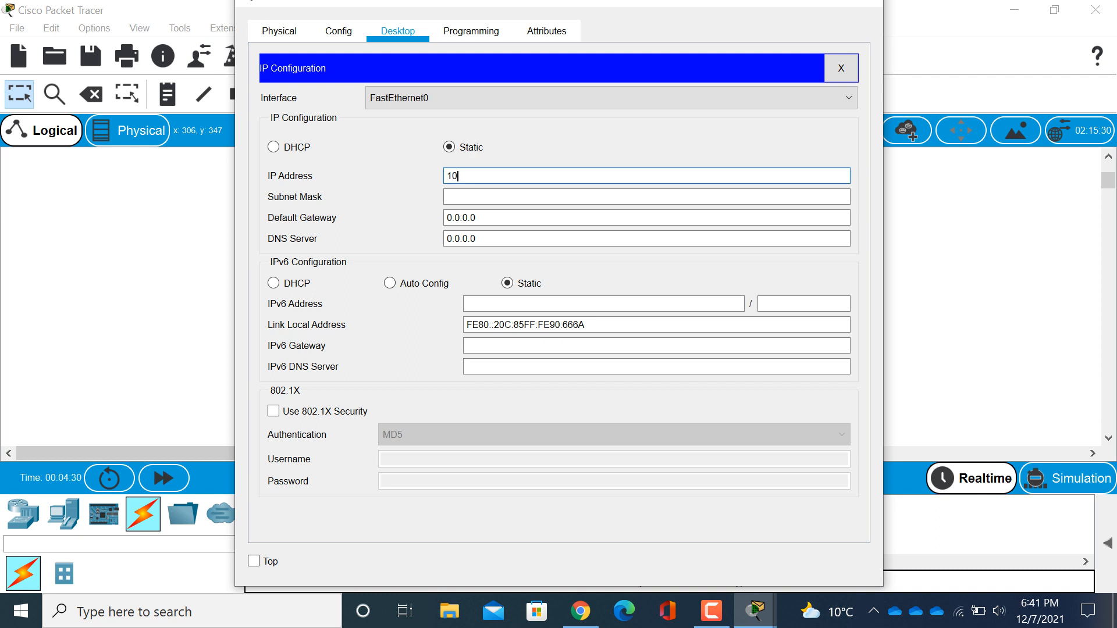
pyautogui.write('.0.0.2')
pyautogui.click(482, 197)
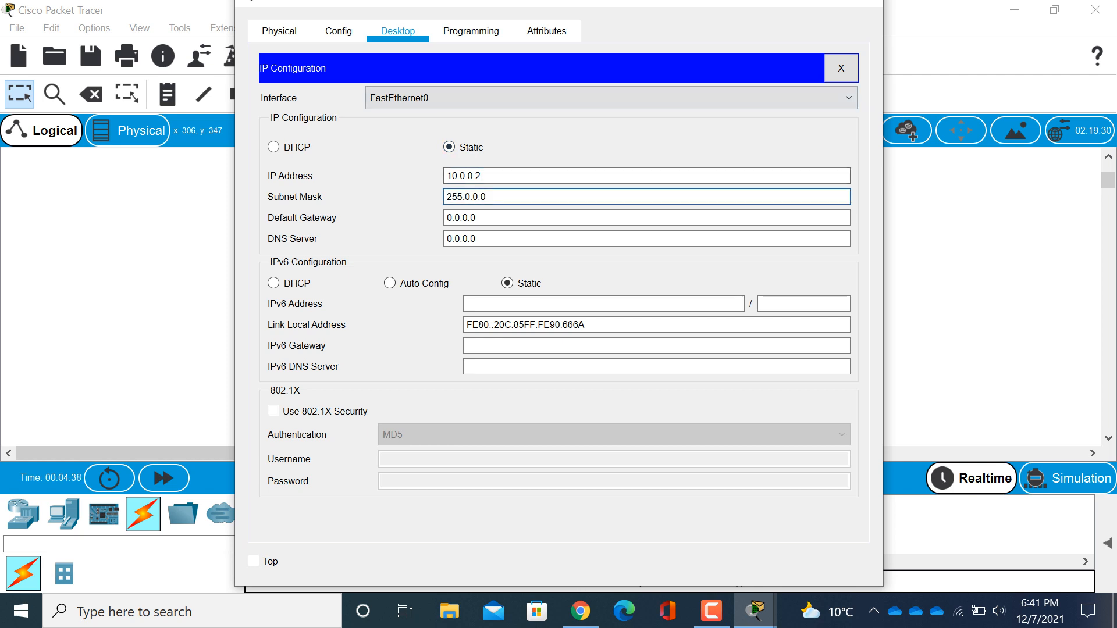
pyautogui.click(863, 2)
# - Give PC2 the static IP address 10.0.0.3 with subnet mask 255.0.0.0, and close its device window
pyautogui.click(444, 392)
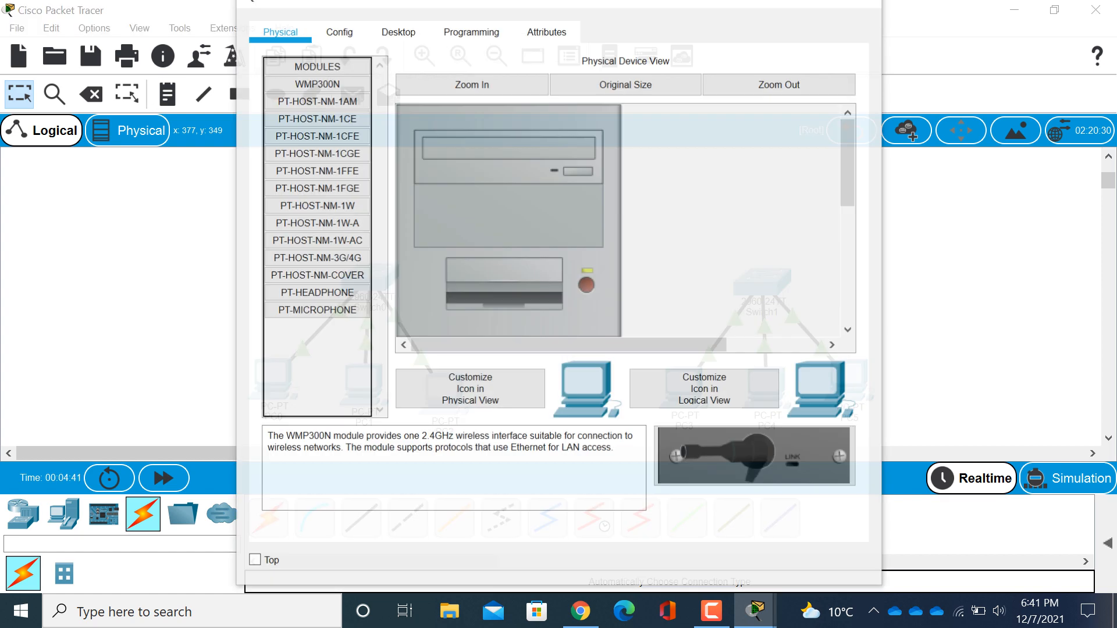
pyautogui.click(445, 391)
pyautogui.click(842, 66)
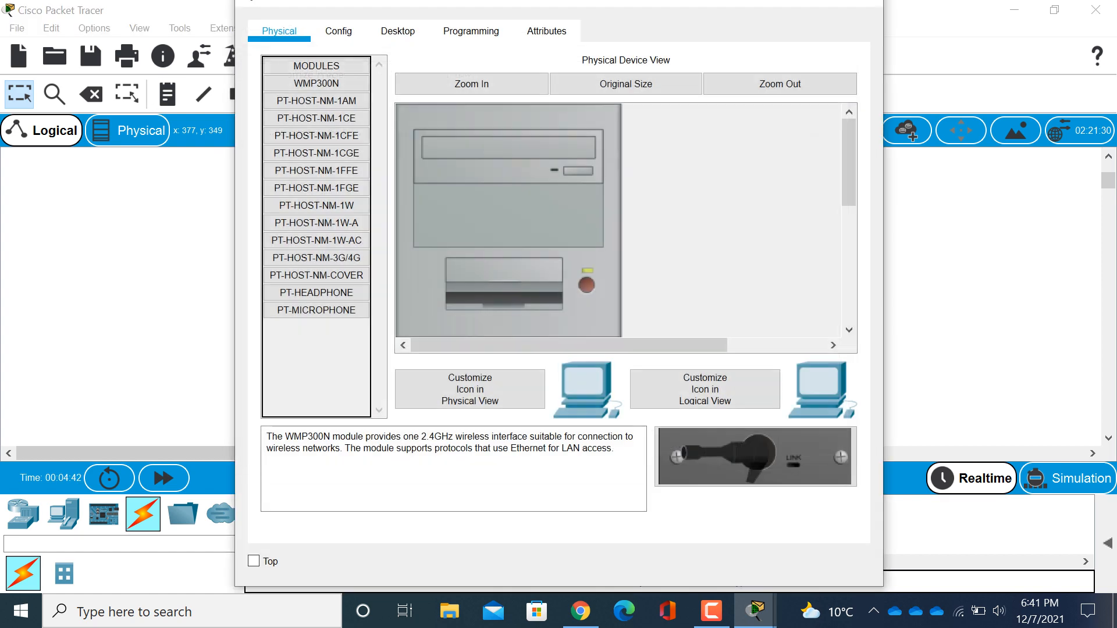
pyautogui.click(398, 31)
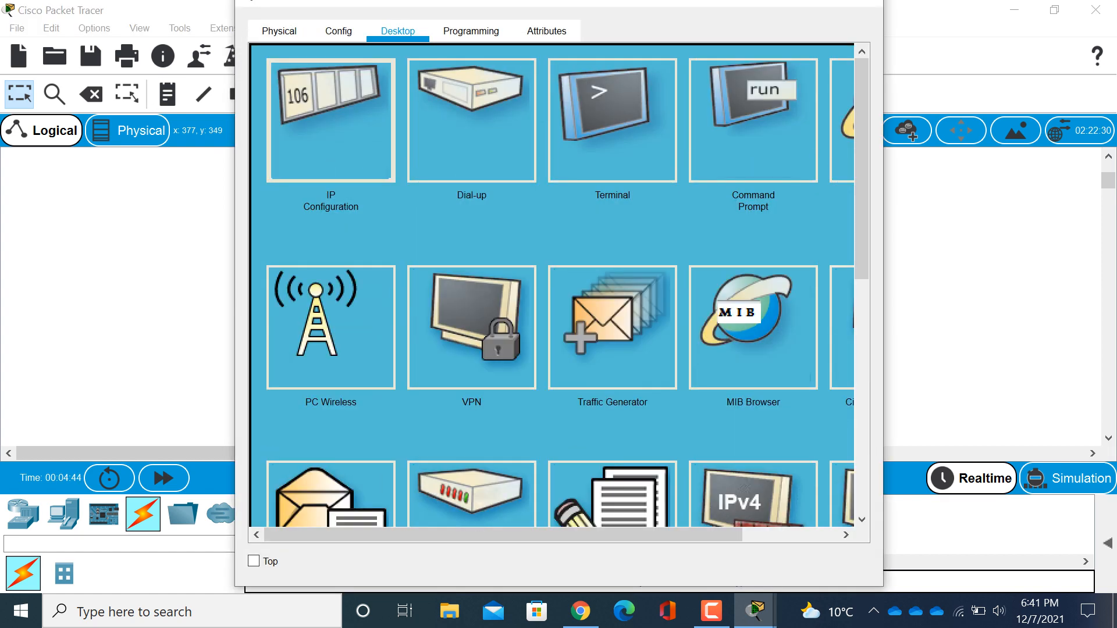
pyautogui.click(332, 117)
pyautogui.write('10')
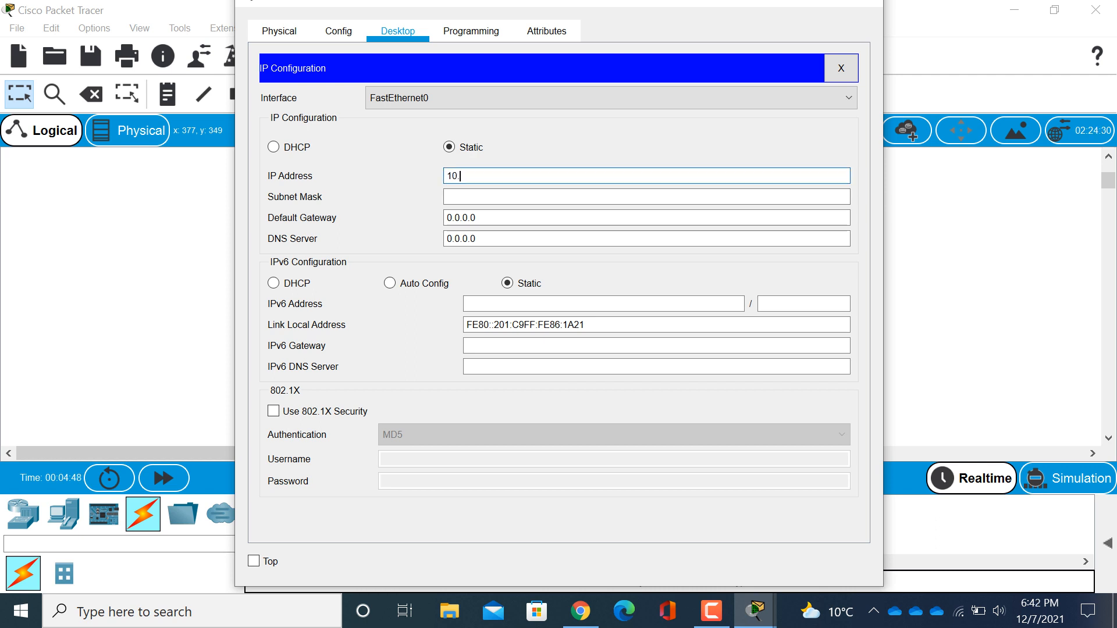
pyautogui.write('.0.0.3')
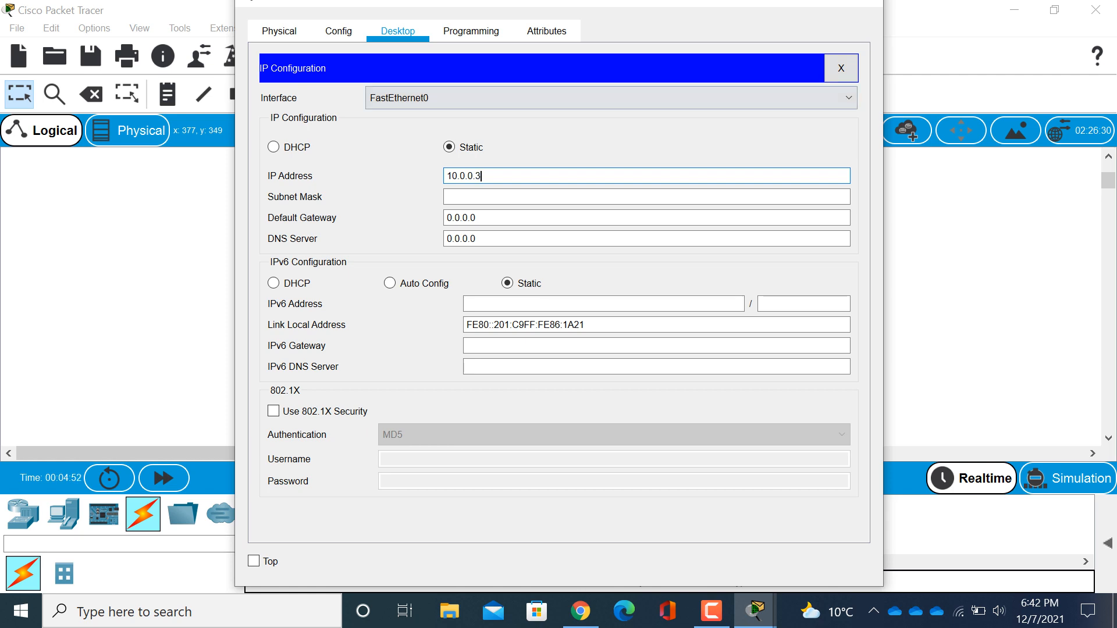
pyautogui.click(647, 197)
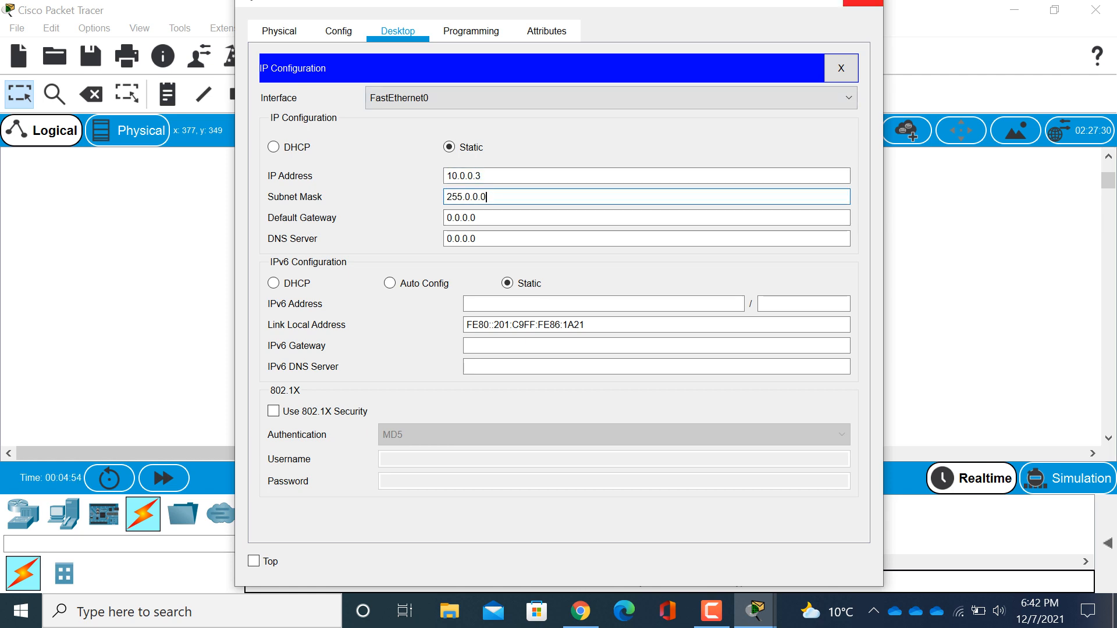
pyautogui.click(863, 3)
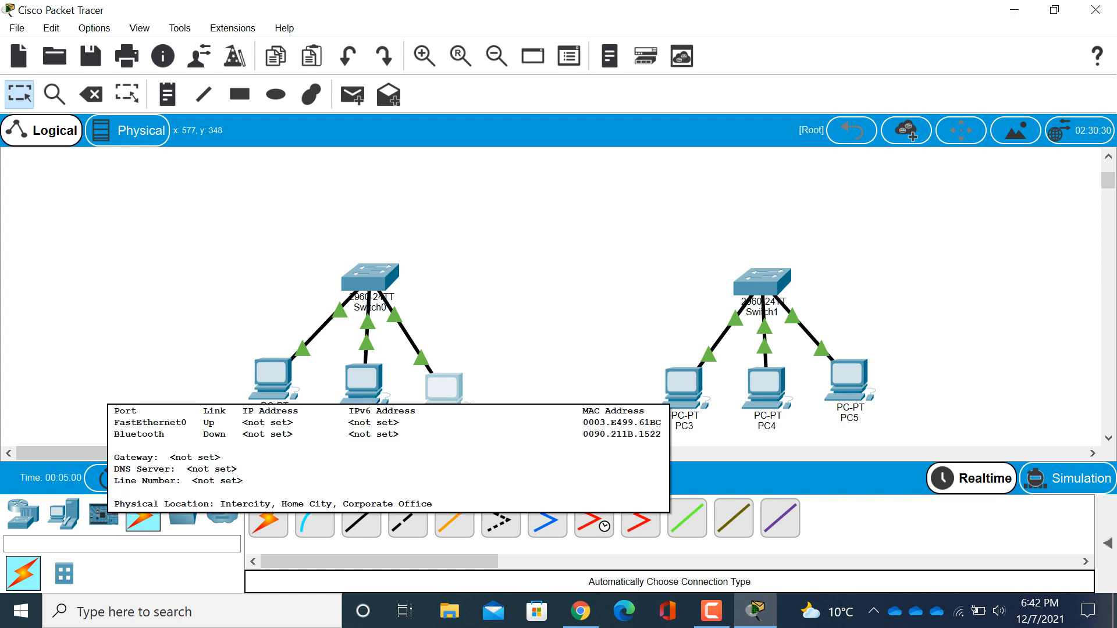
# - Assign PC3 the static IP address 192.168.1.1 with subnet mask 255.255.255.0, and close its device window
pyautogui.click(443, 385)
pyautogui.click(398, 30)
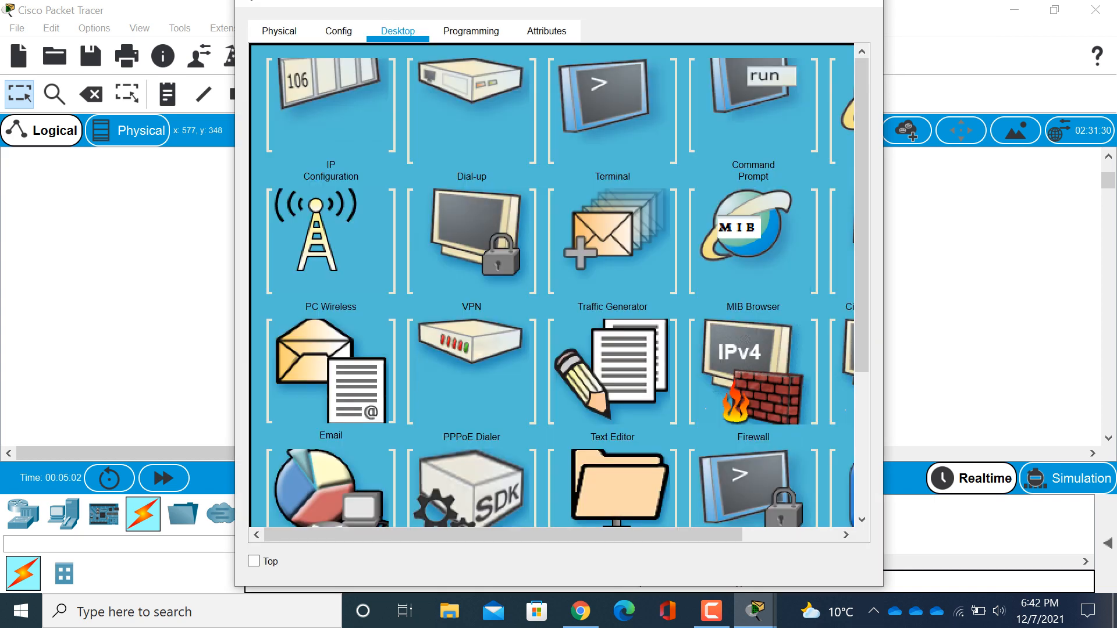
pyautogui.click(330, 120)
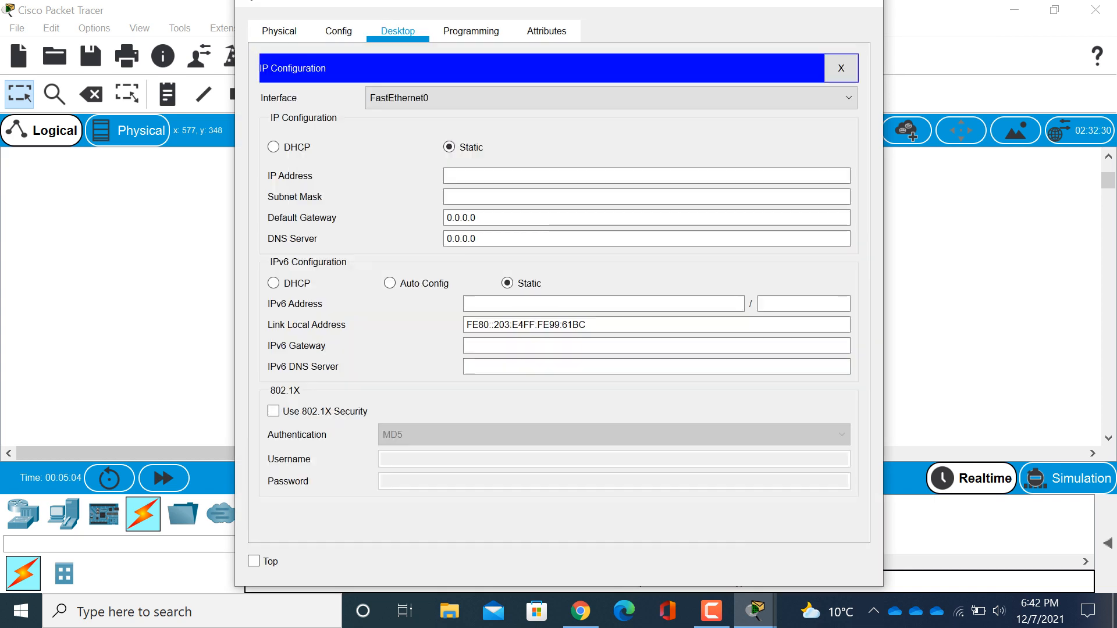
pyautogui.click(489, 176)
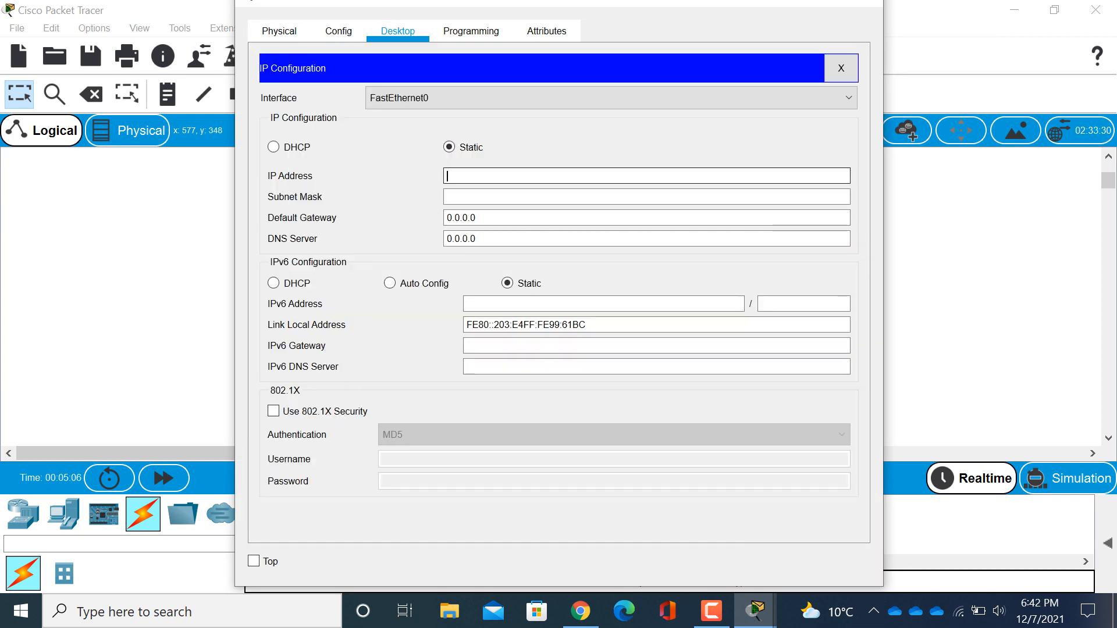
pyautogui.write('1')
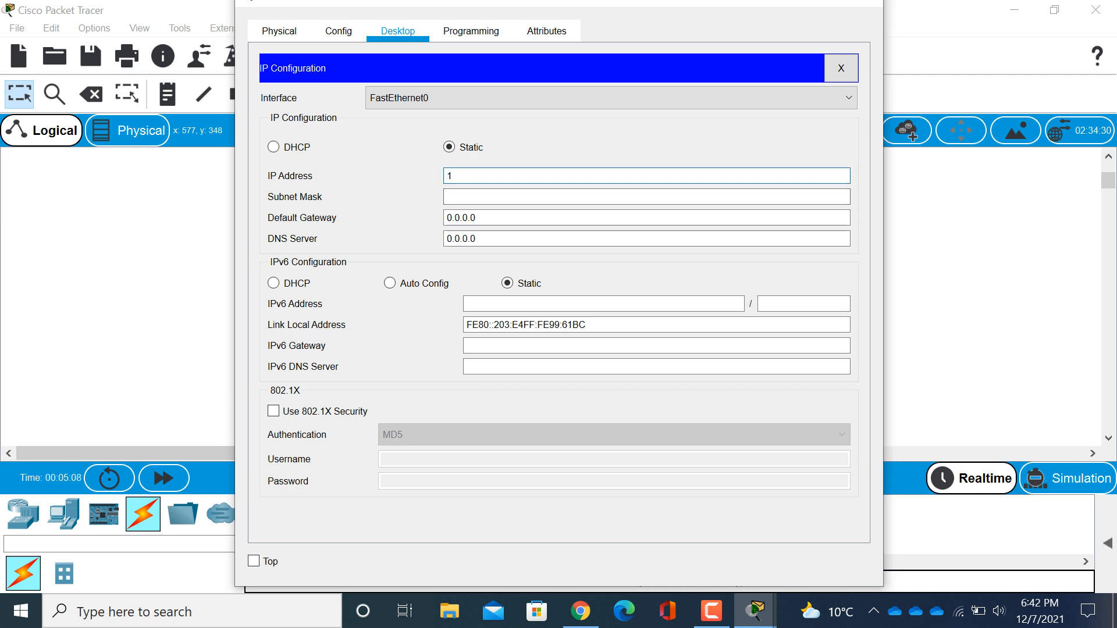
pyautogui.write('92.168.')
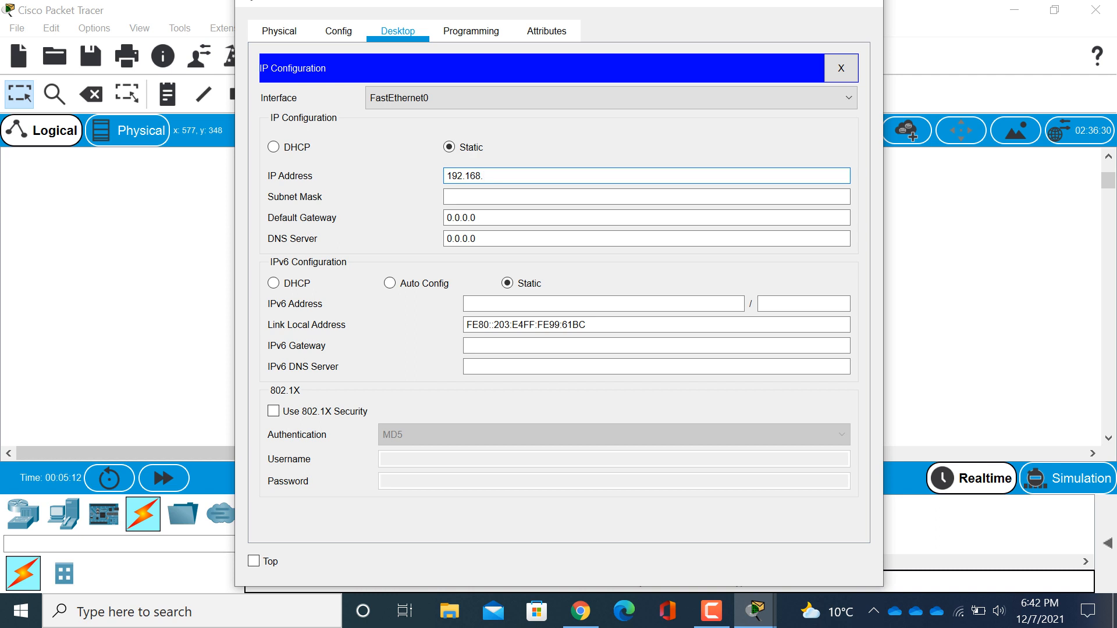
pyautogui.write('1.1')
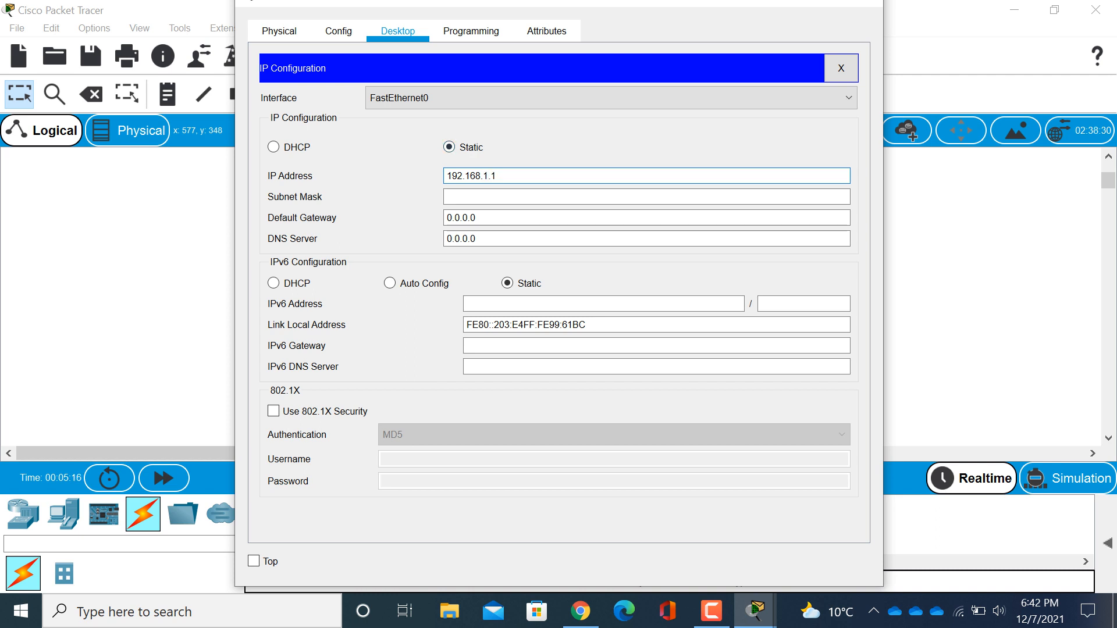
pyautogui.click(453, 196)
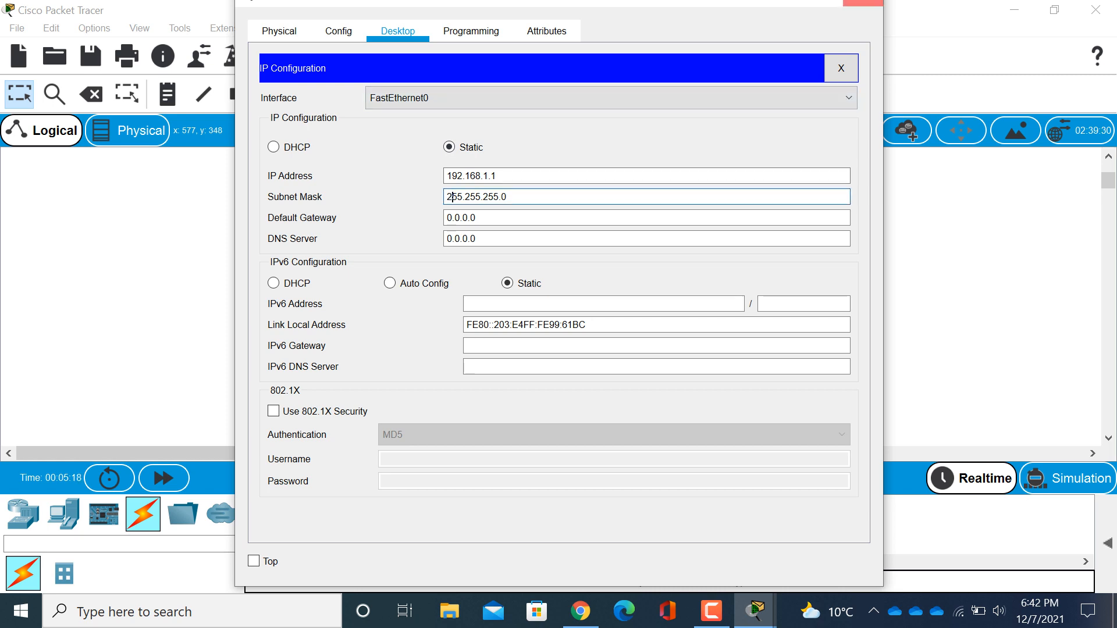
pyautogui.click(864, 3)
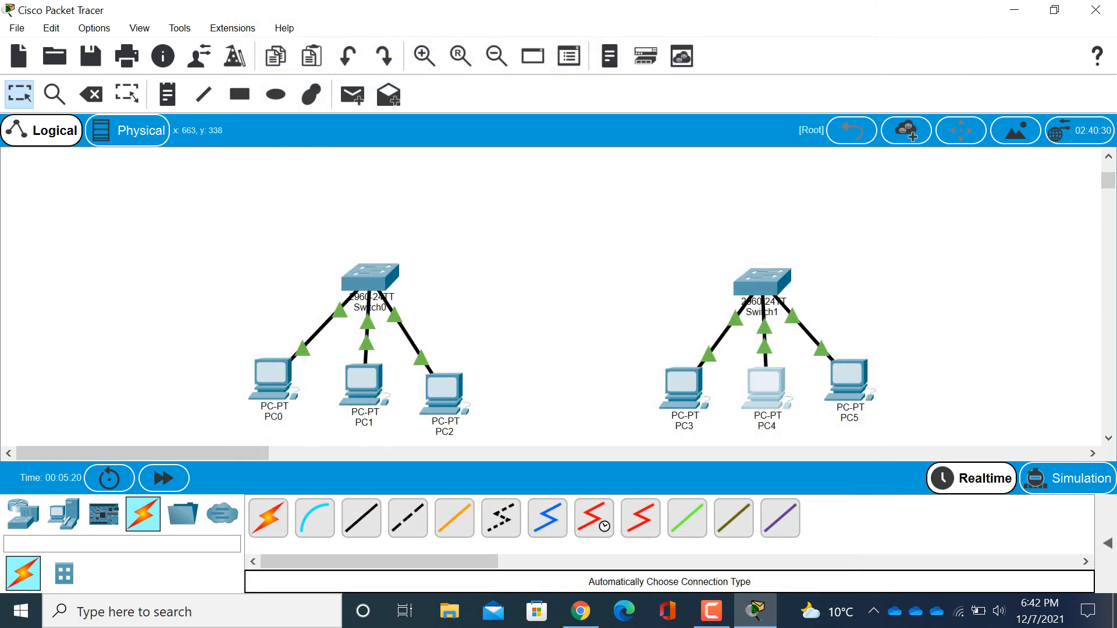
# - Configure PC4 with the static IP address 192.168.1.2 and subnet mask 255.255.255.0, and close its device window
pyautogui.click(765, 387)
pyautogui.click(398, 31)
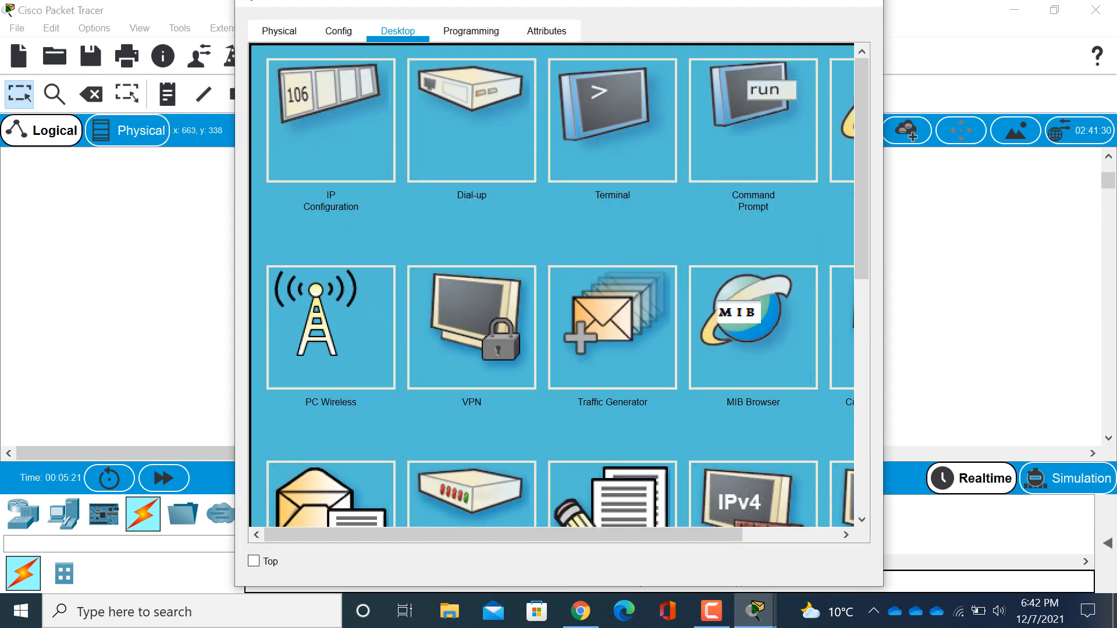
pyautogui.click(334, 117)
pyautogui.write('1')
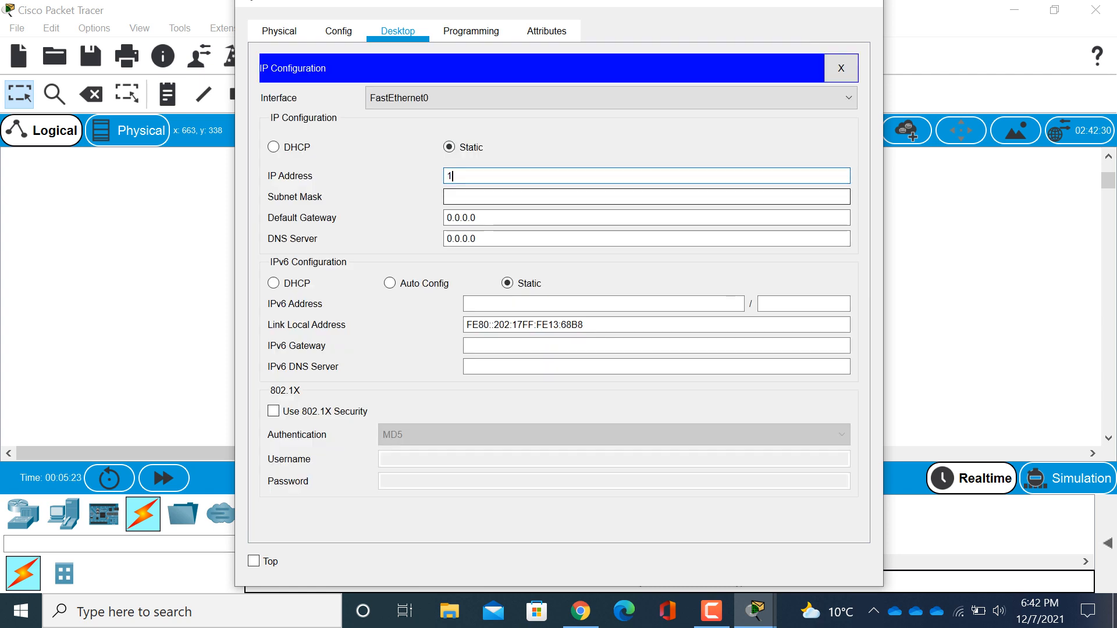
pyautogui.write('92.1')
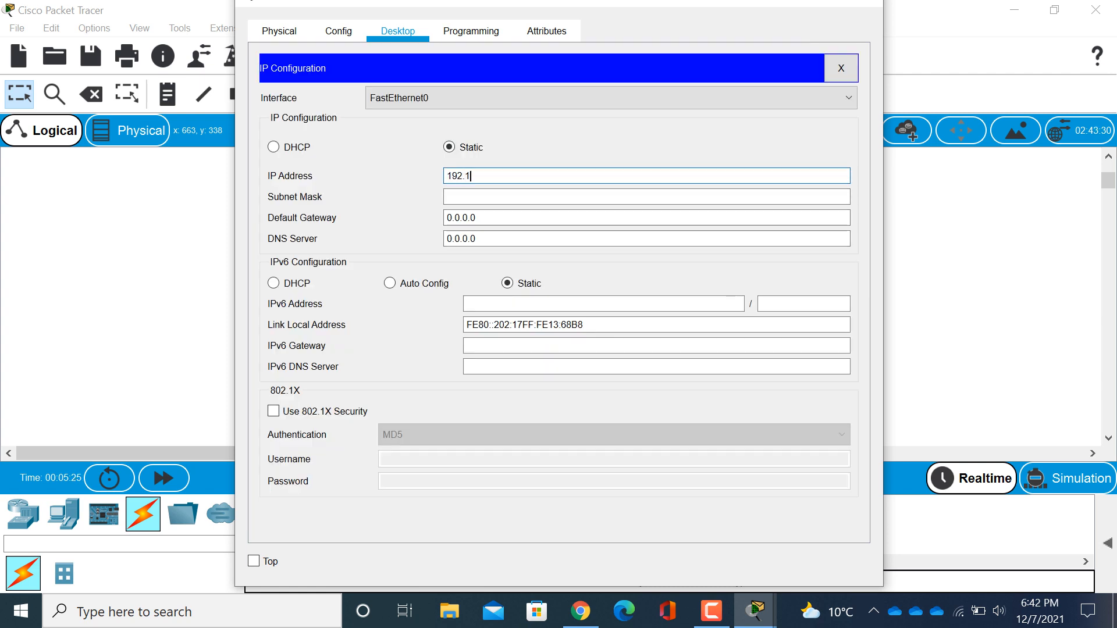
pyautogui.write('68.')
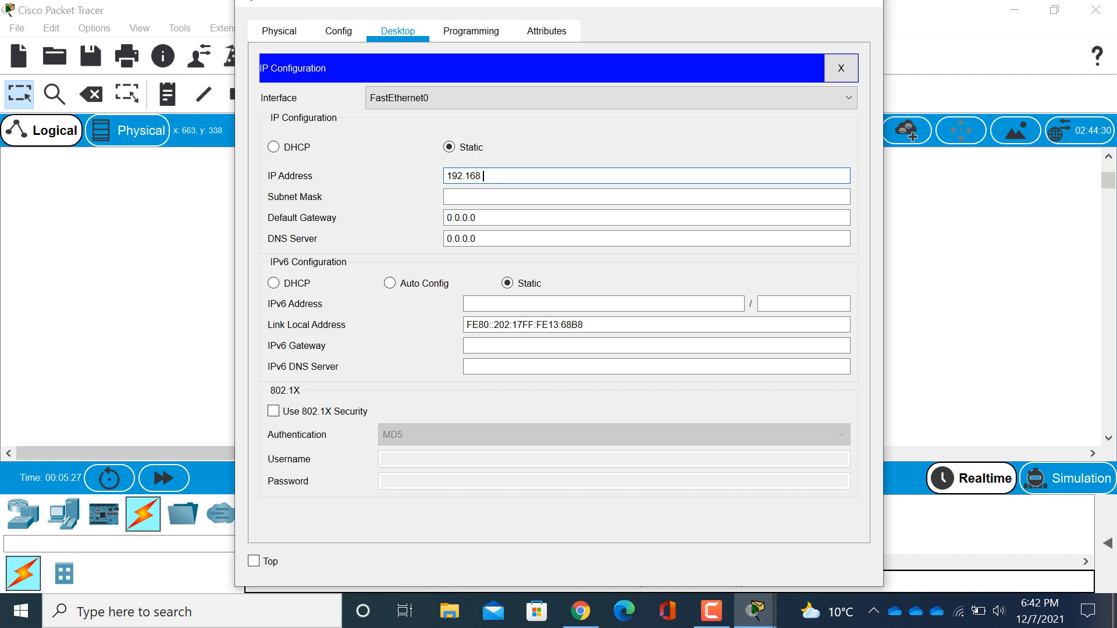
pyautogui.write('1.2')
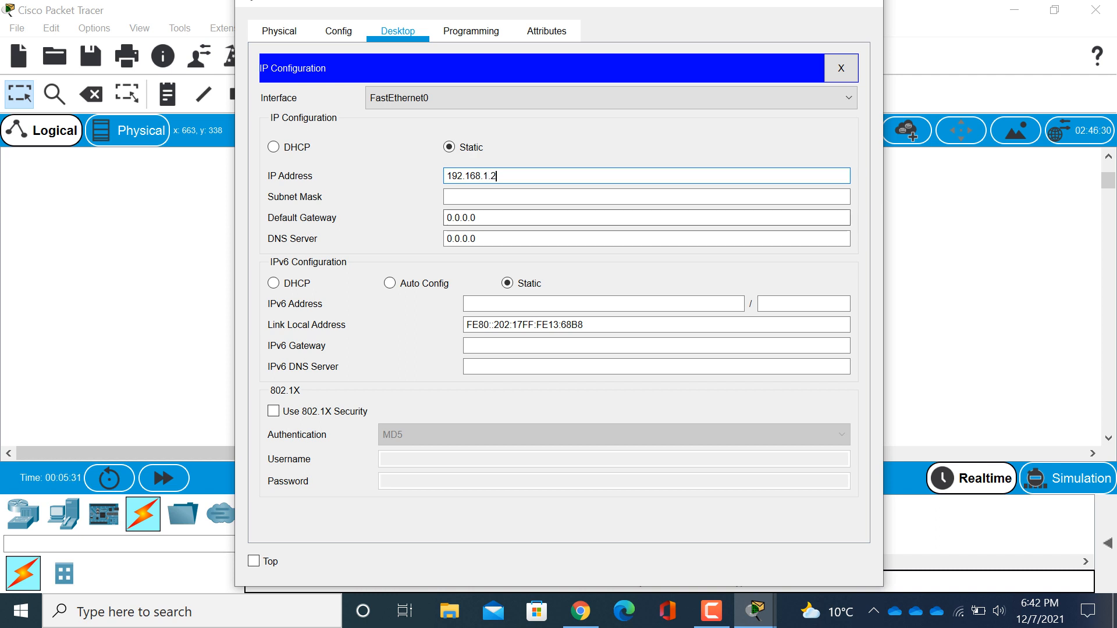
pyautogui.click(476, 197)
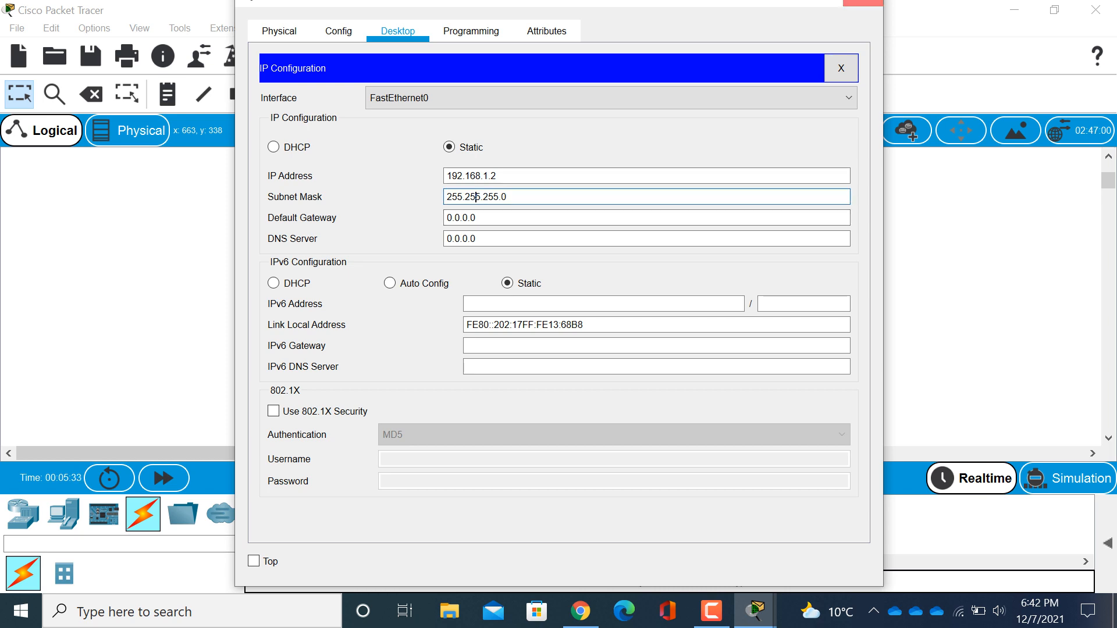
pyautogui.click(864, 3)
# - Set PC5's static IP address to 192.168.1.3 with subnet mask 255.255.255.0, and close its device window
pyautogui.click(847, 379)
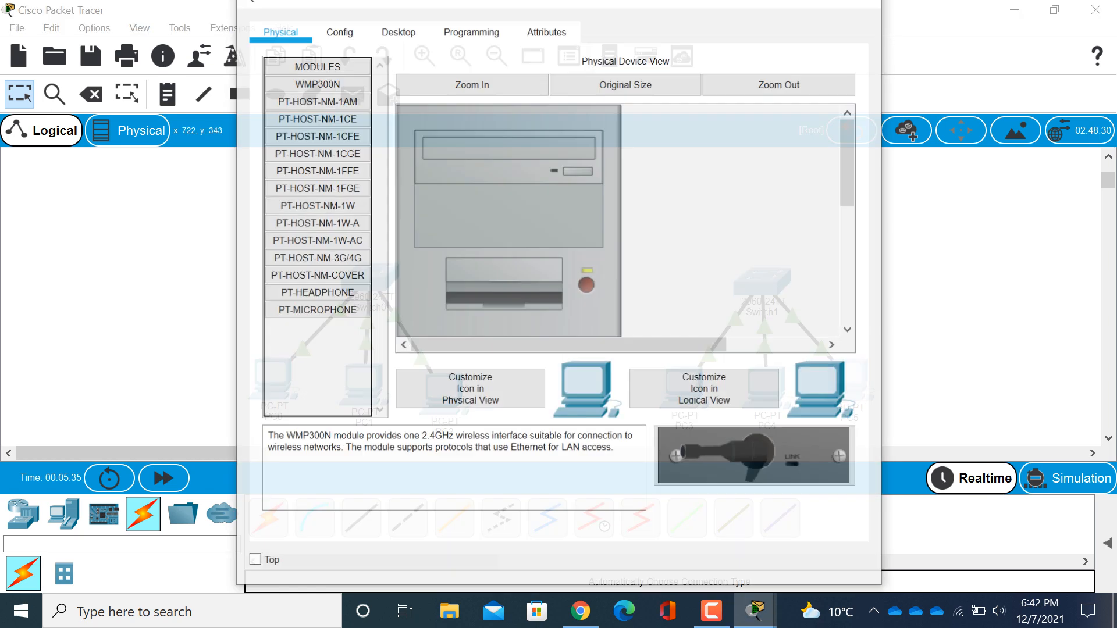
pyautogui.click(398, 31)
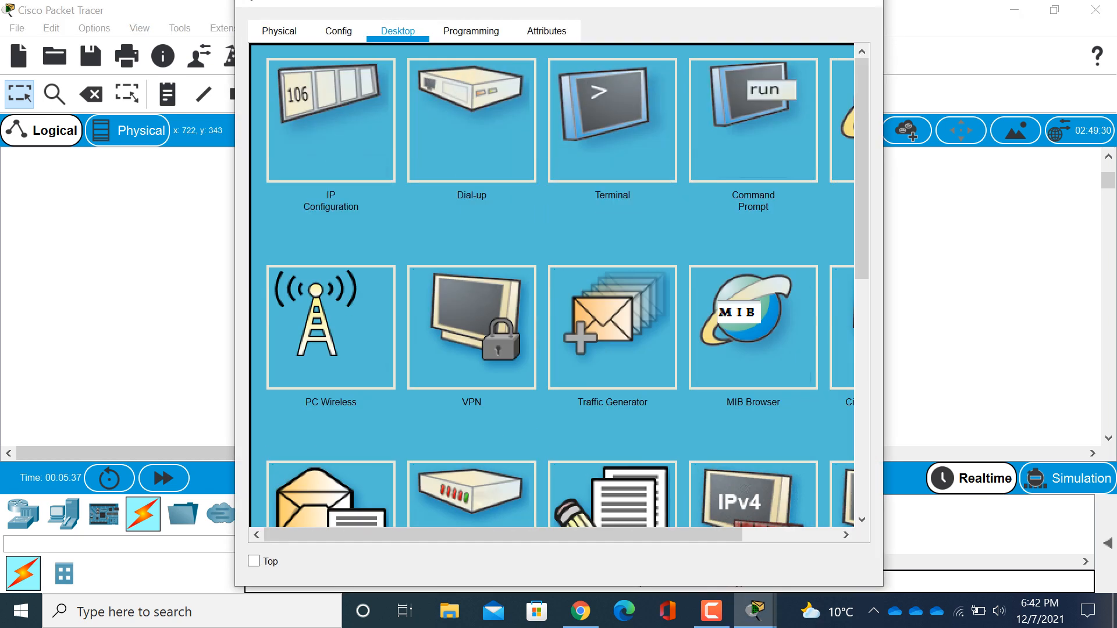
pyautogui.click(331, 120)
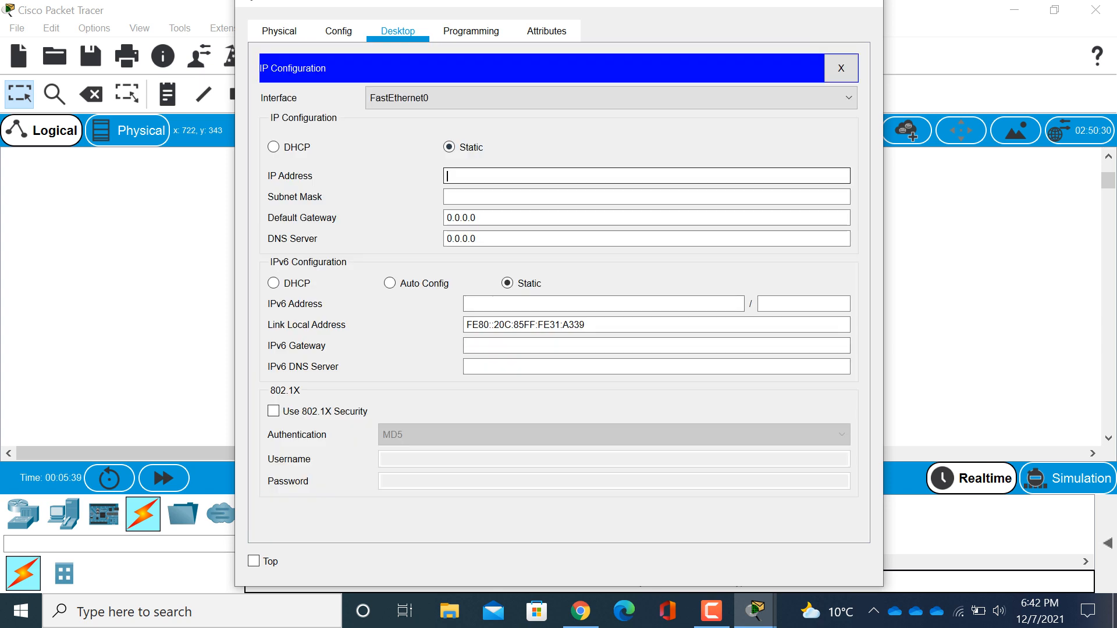
pyautogui.write('192.')
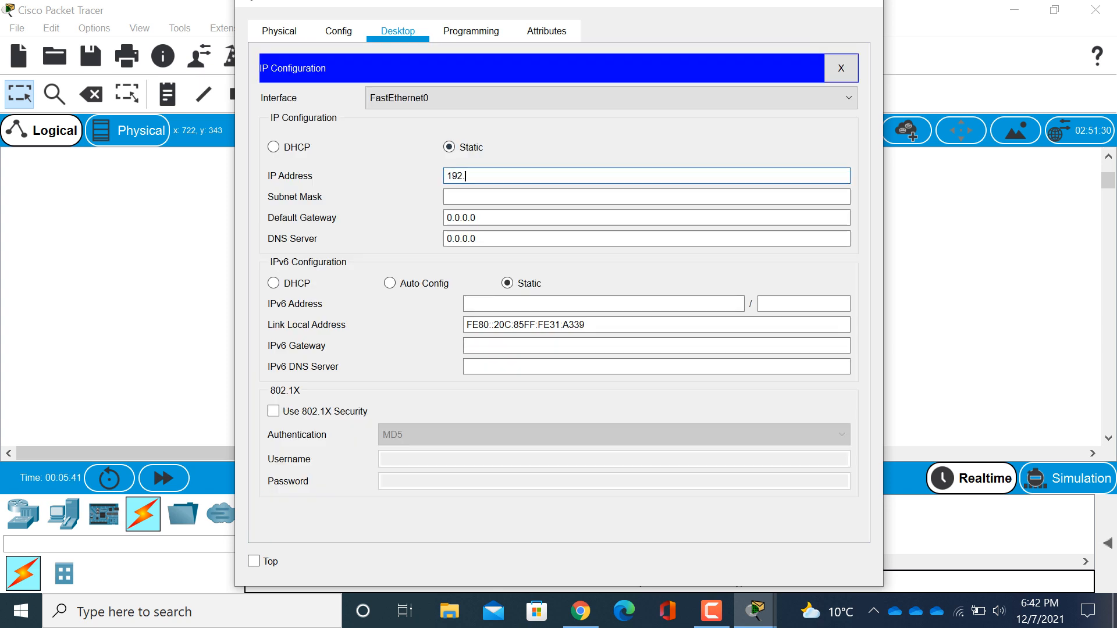
pyautogui.write('168.')
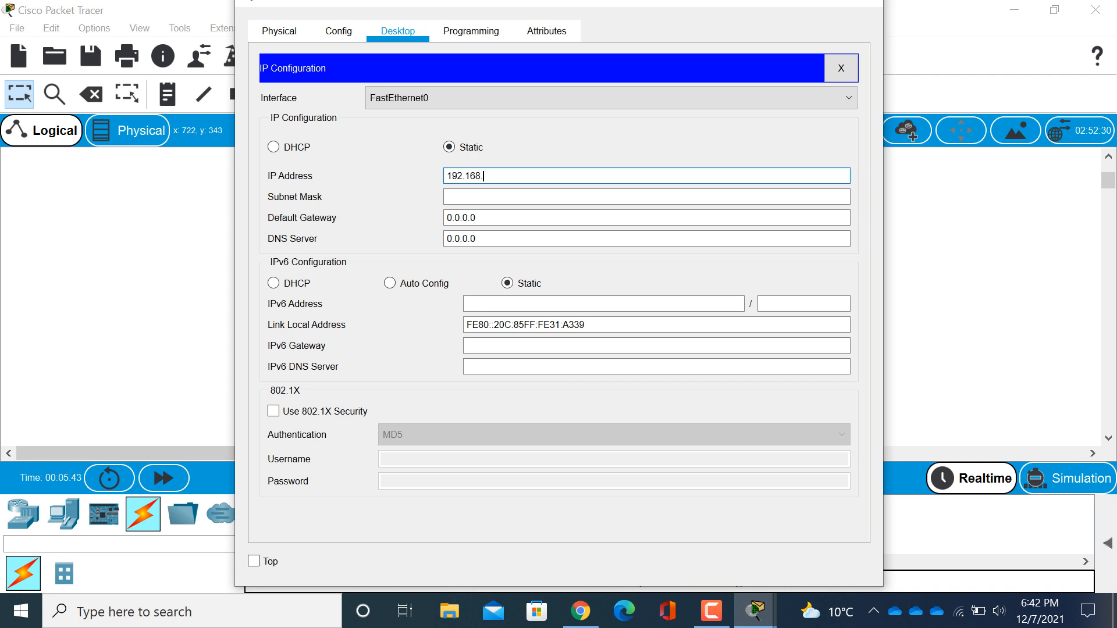
pyautogui.write('1.3')
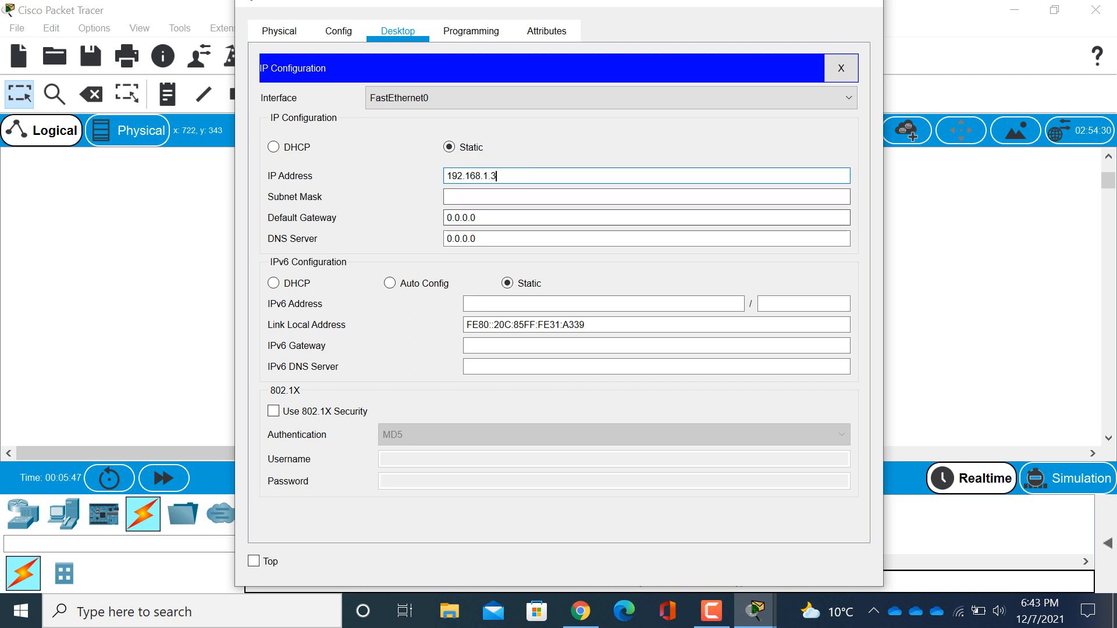
pyautogui.click(483, 197)
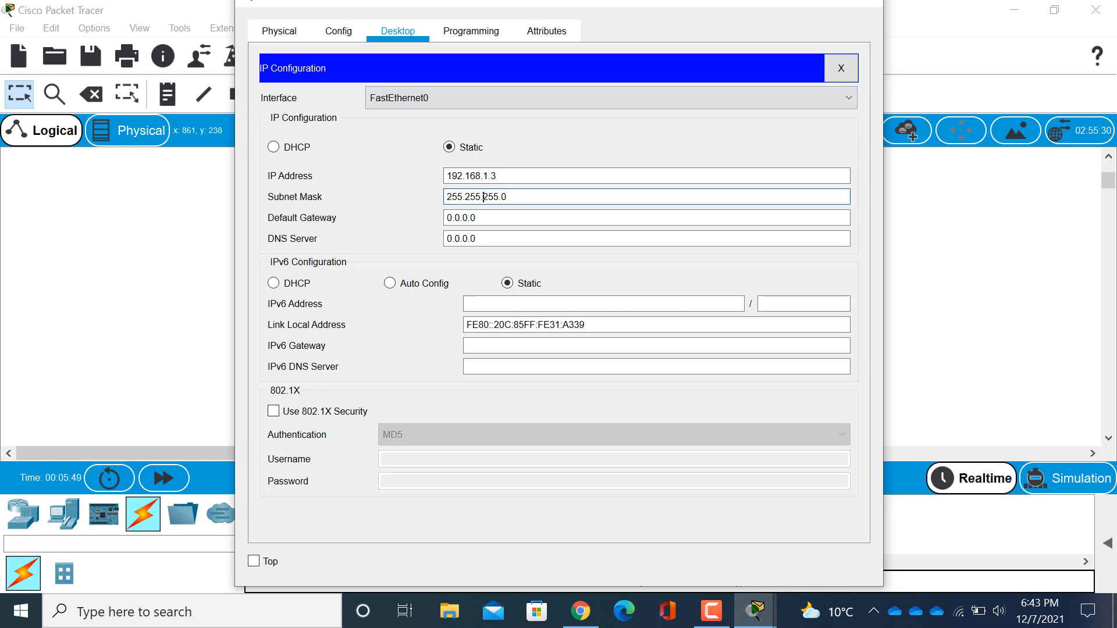
pyautogui.click(867, 3)
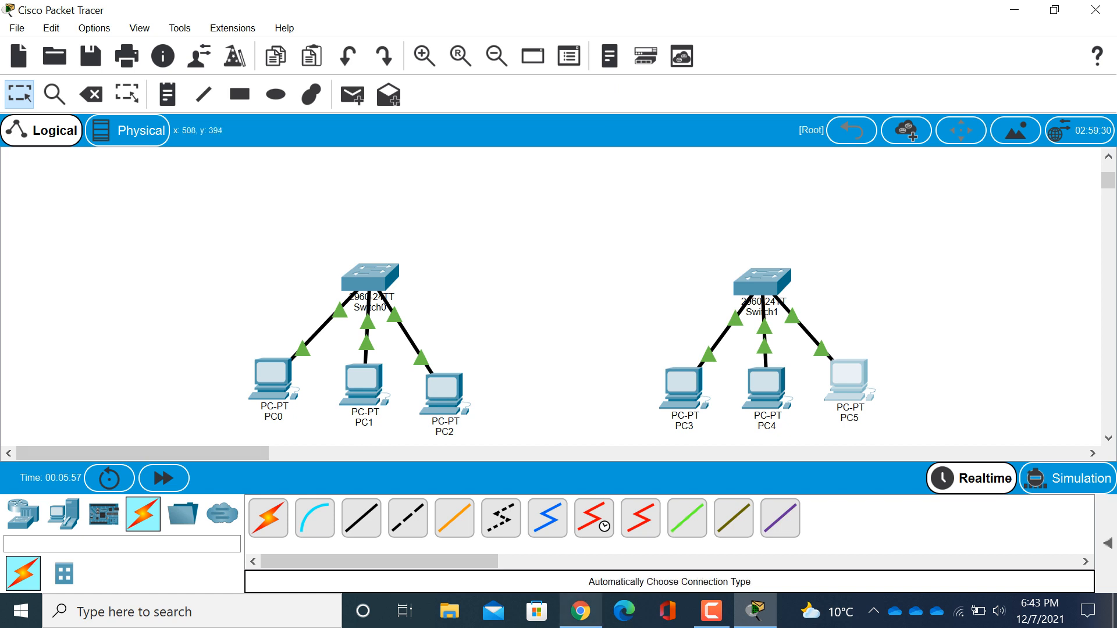
pyautogui.moveTo(580, 611)
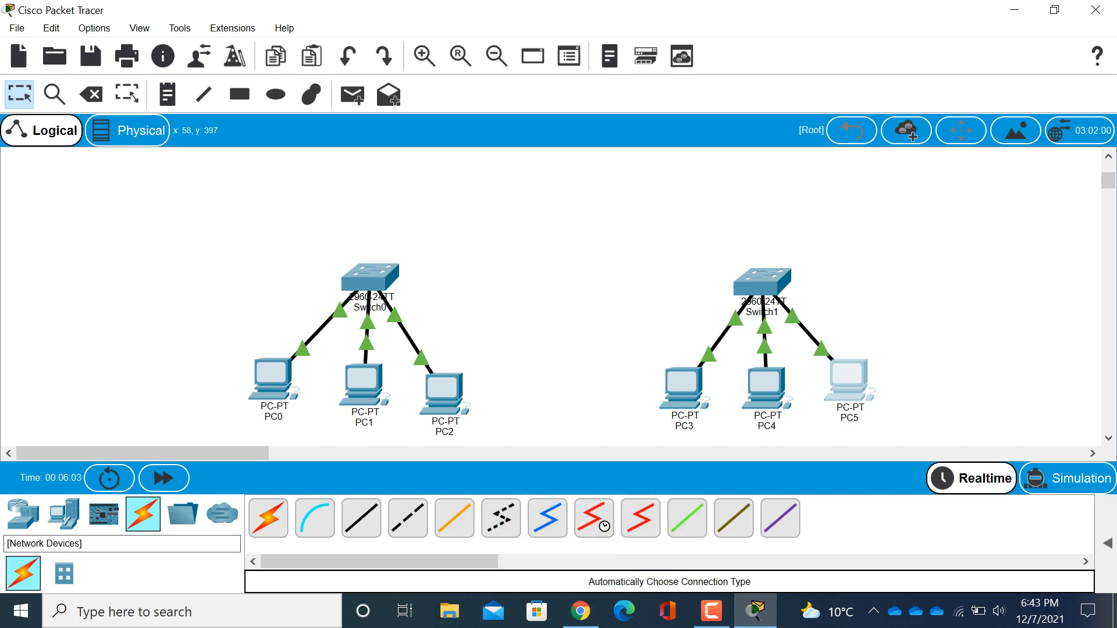
# - Place a 2911 router in the workspace above and midway between the two switches
pyautogui.click(24, 514)
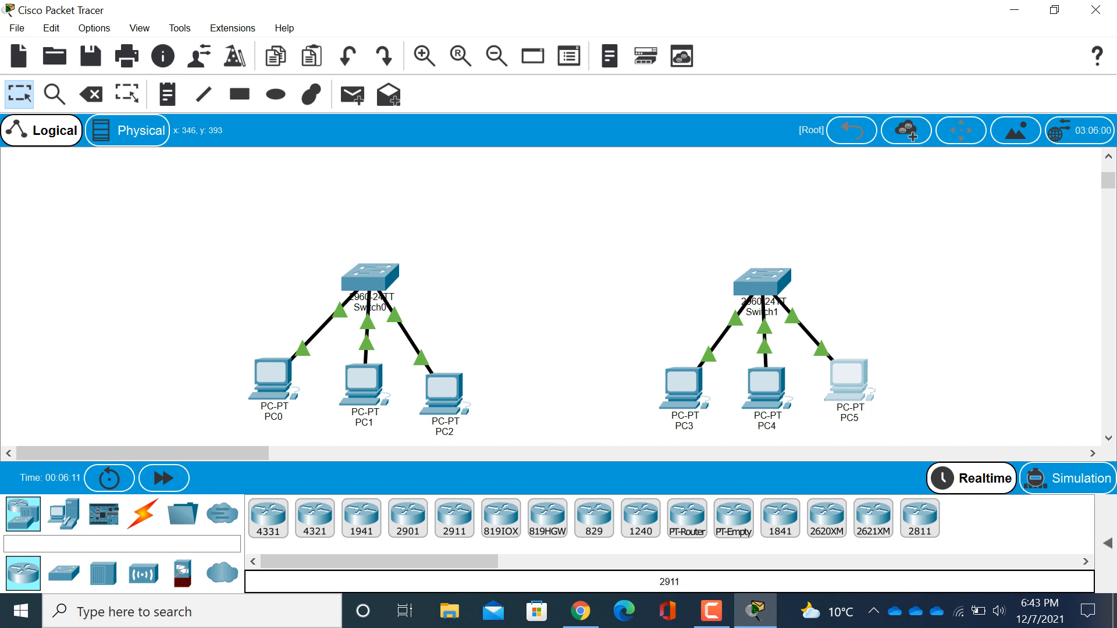
pyautogui.click(455, 517)
pyautogui.click(564, 192)
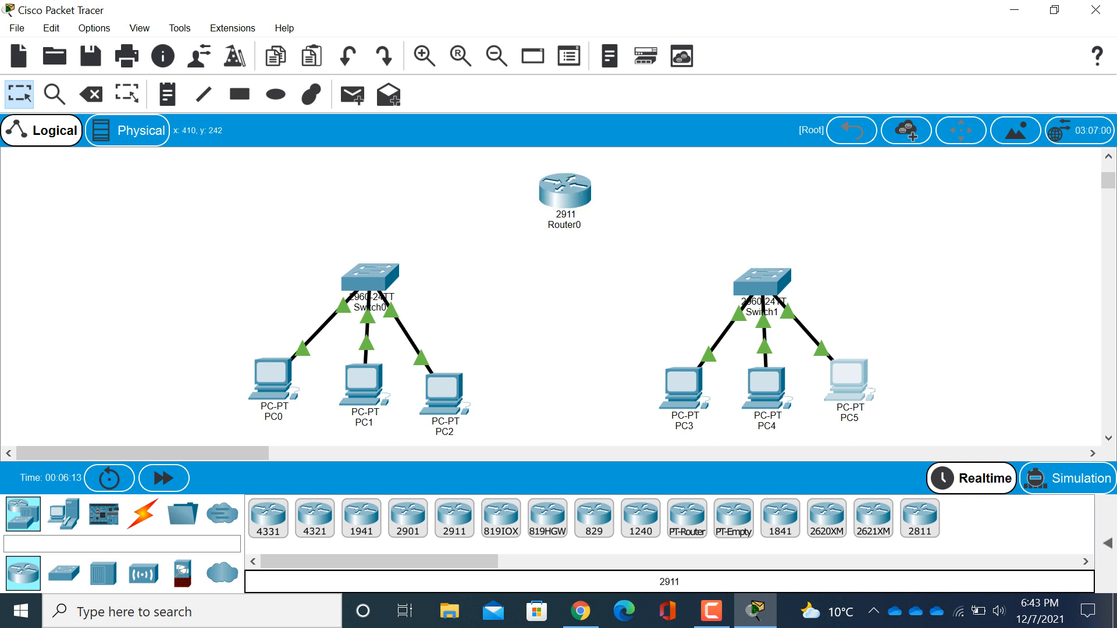
# - Connect Router0 to Switch0 and to Switch1 using the automatically chosen connection type
pyautogui.click(143, 514)
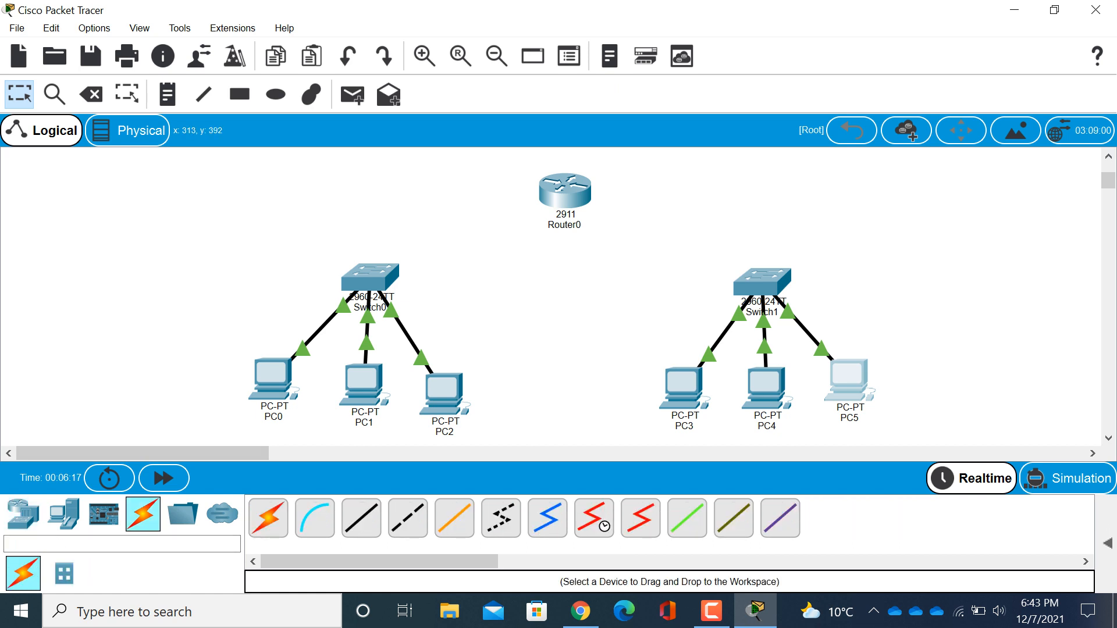
pyautogui.click(268, 518)
pyautogui.click(370, 277)
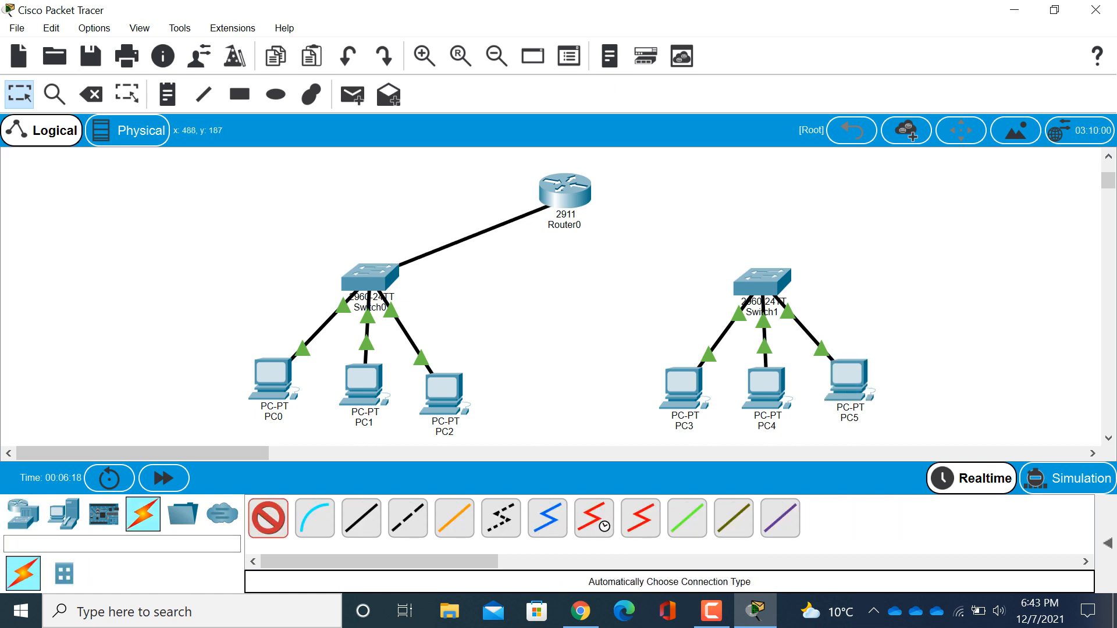
pyautogui.click(562, 191)
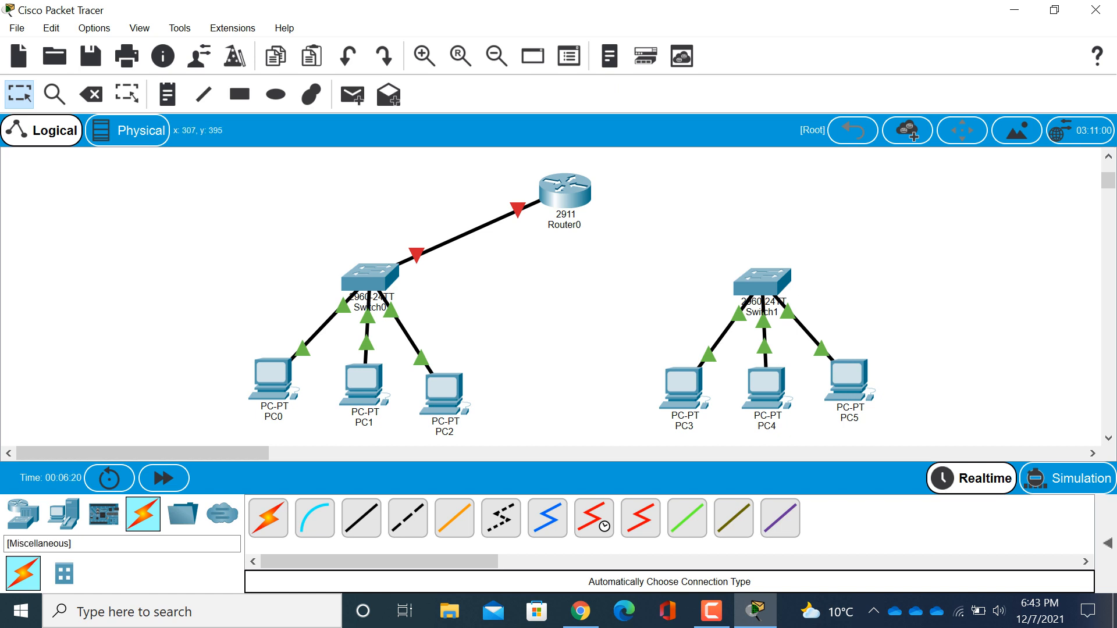
pyautogui.click(268, 518)
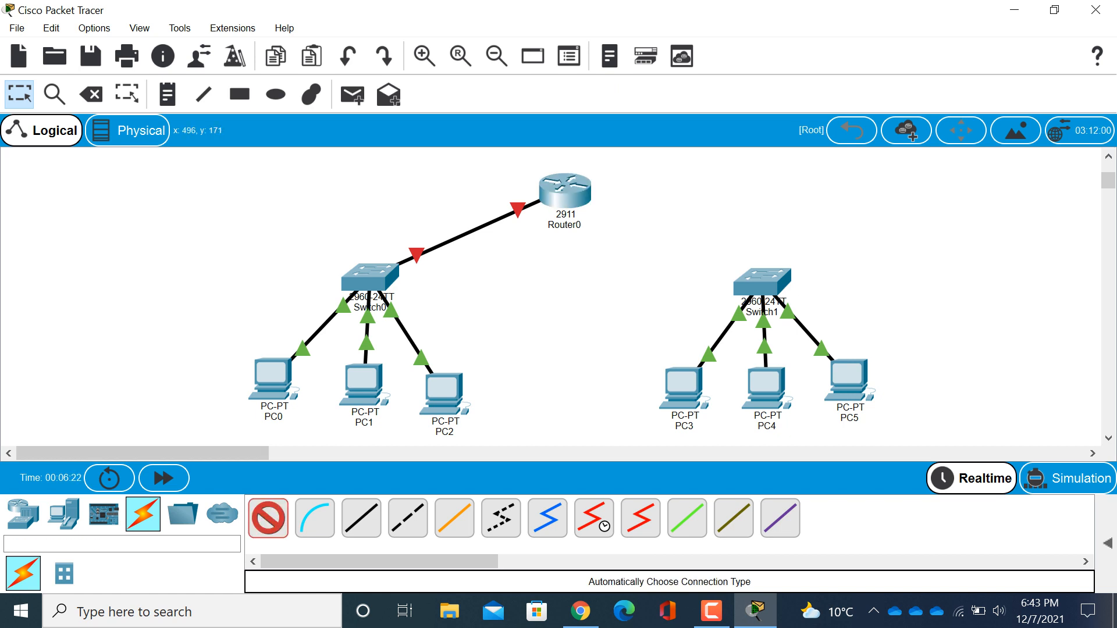
pyautogui.click(564, 190)
pyautogui.click(761, 280)
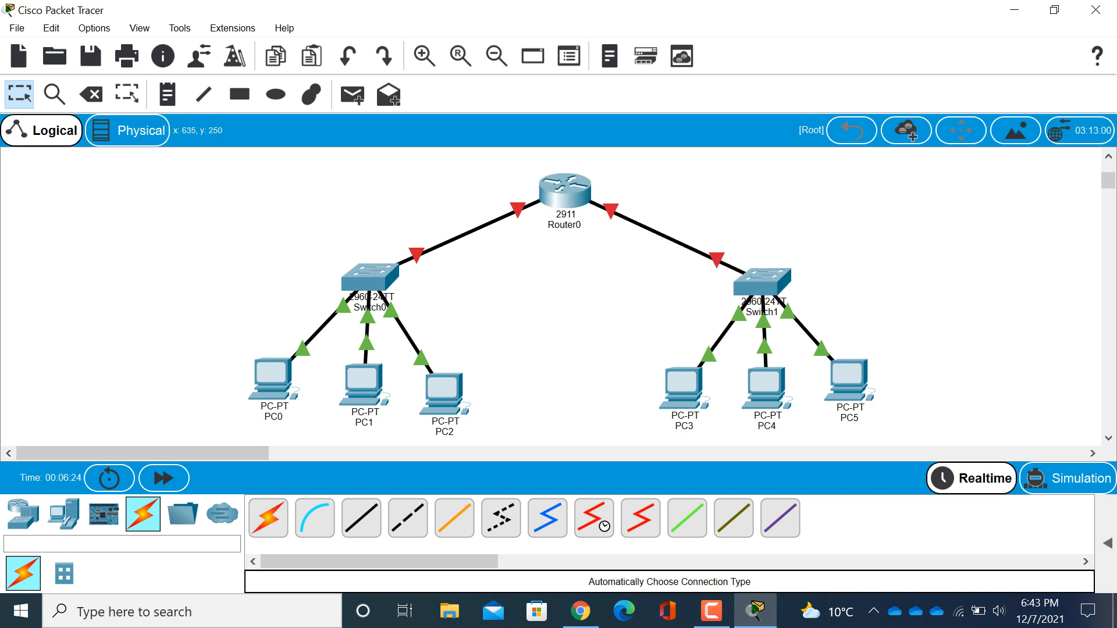
# - Configure Router0's GigabitEthernet0/0 with IP address 10.0.0.4 and subnet mask 255.0.0.0, and turn the port on
pyautogui.moveTo(565, 192)
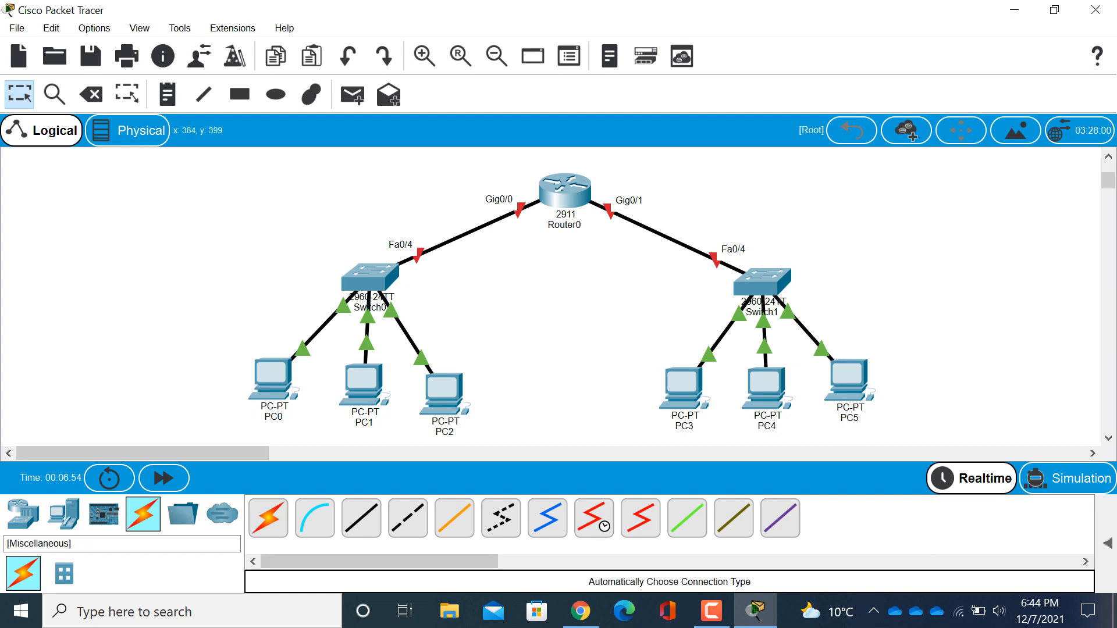
pyautogui.click(564, 190)
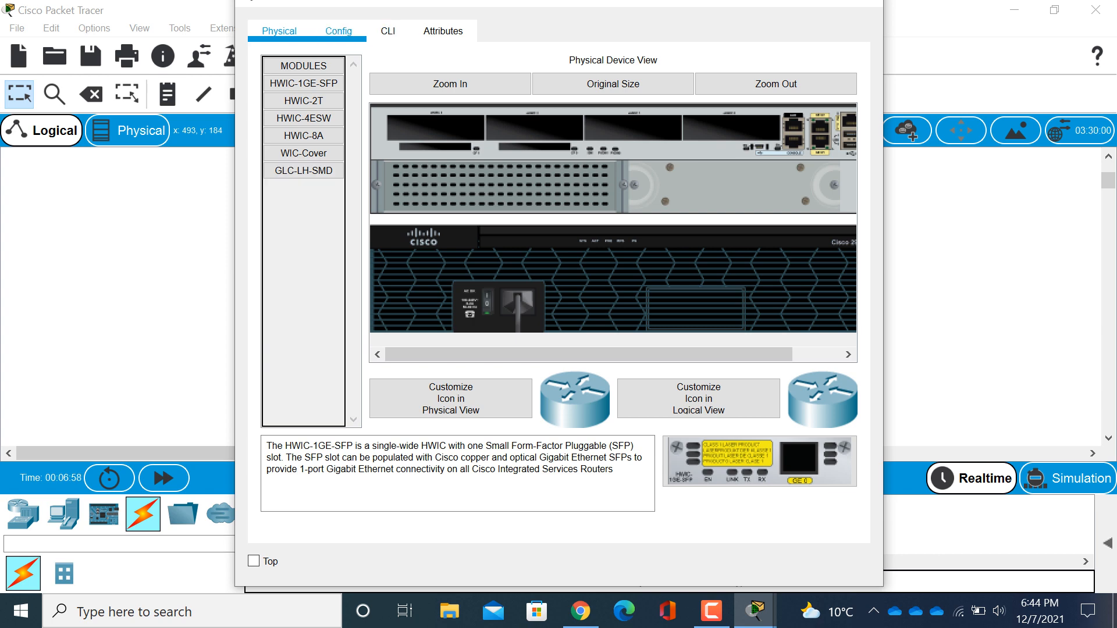
pyautogui.click(339, 31)
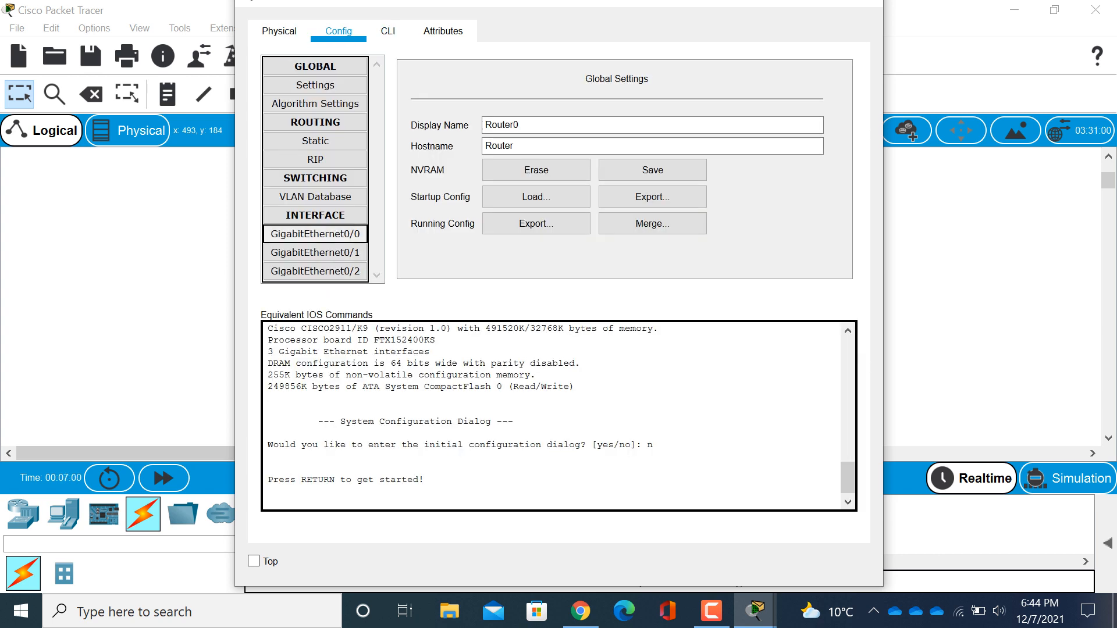
pyautogui.click(315, 234)
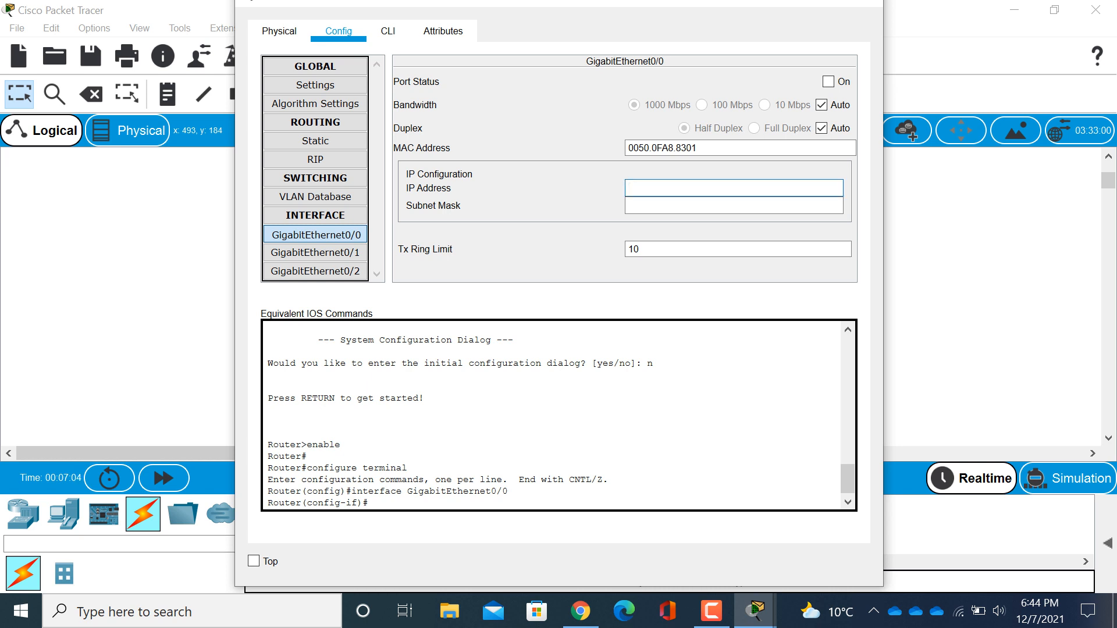
pyautogui.write('10.0.0.4')
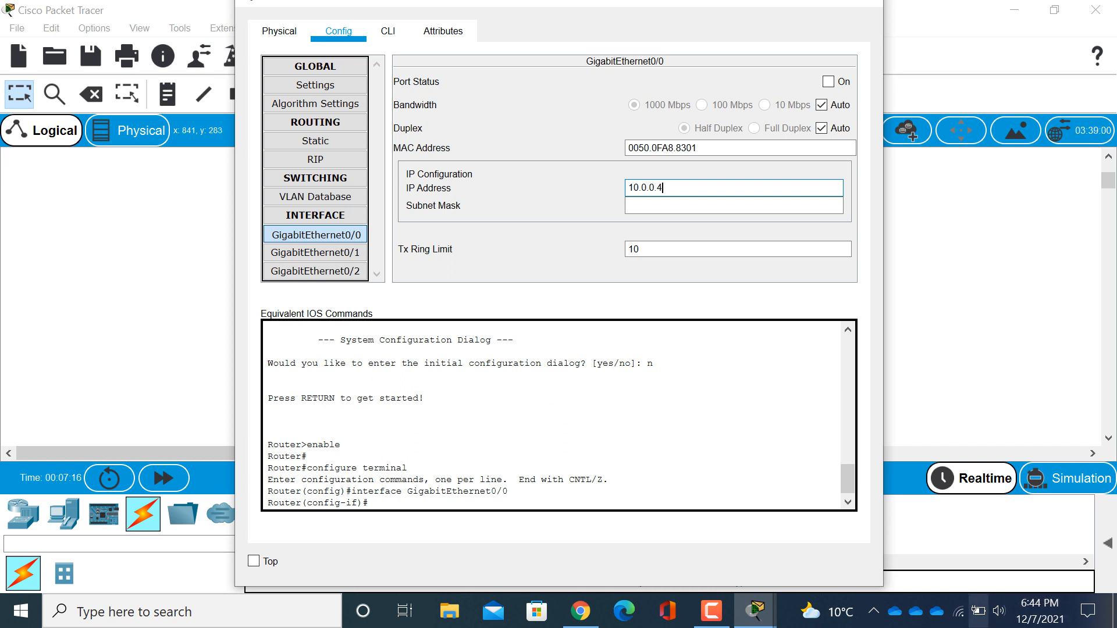
pyautogui.press('Tab')
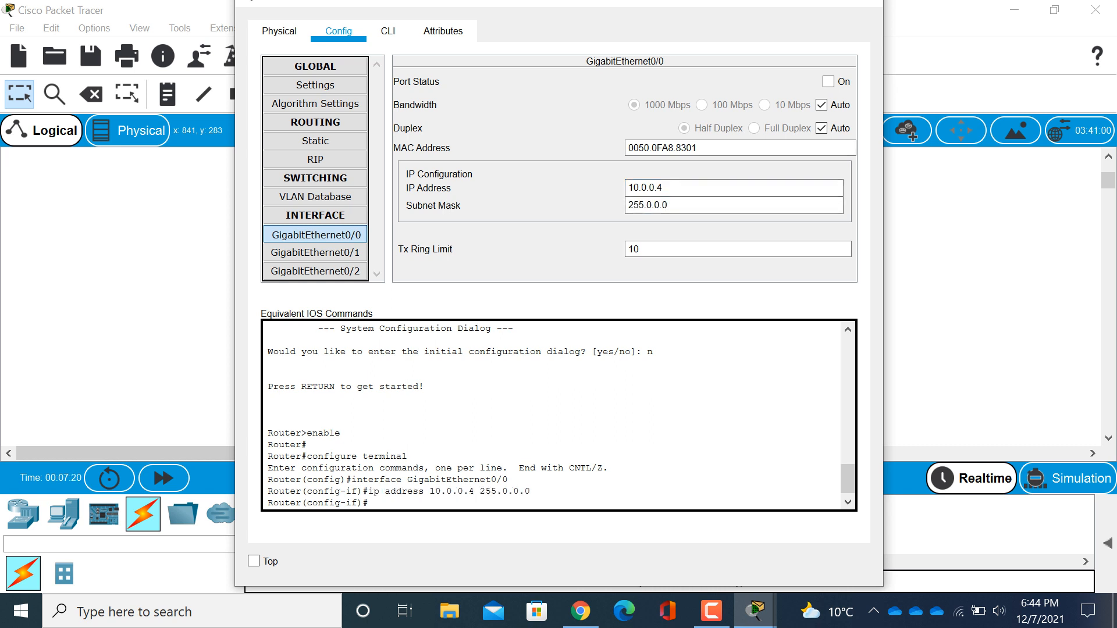
pyautogui.click(828, 81)
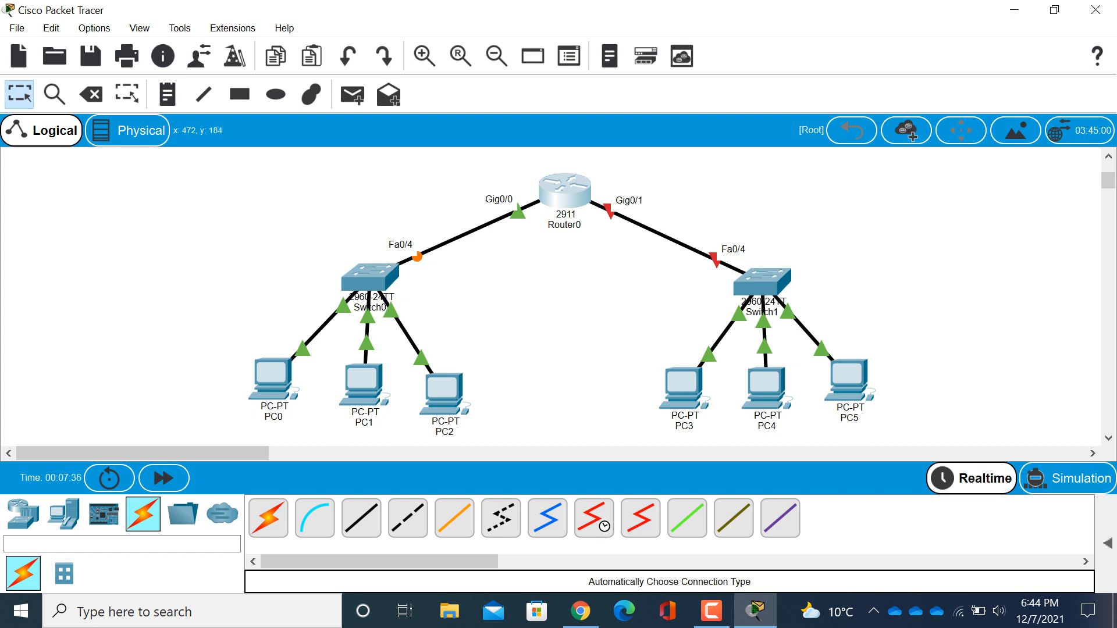
# - Configure Router0's GigabitEthernet0/1 with IP address 192.168.1.4 and subnet mask 255.255.255.0, turn the port on, and close the router window
pyautogui.click(565, 193)
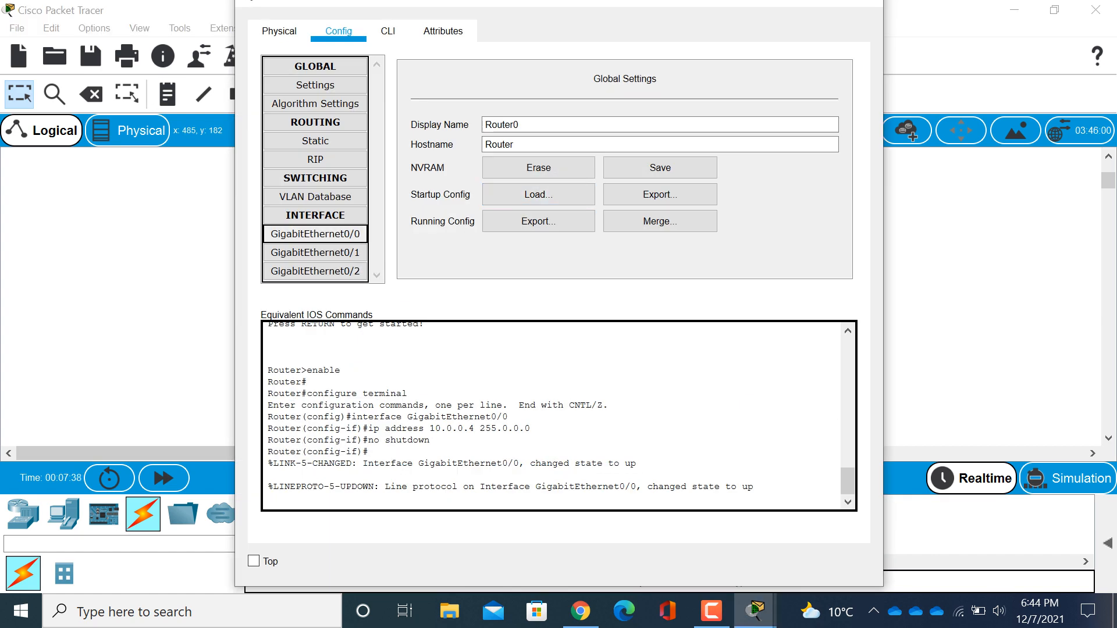
pyautogui.click(316, 253)
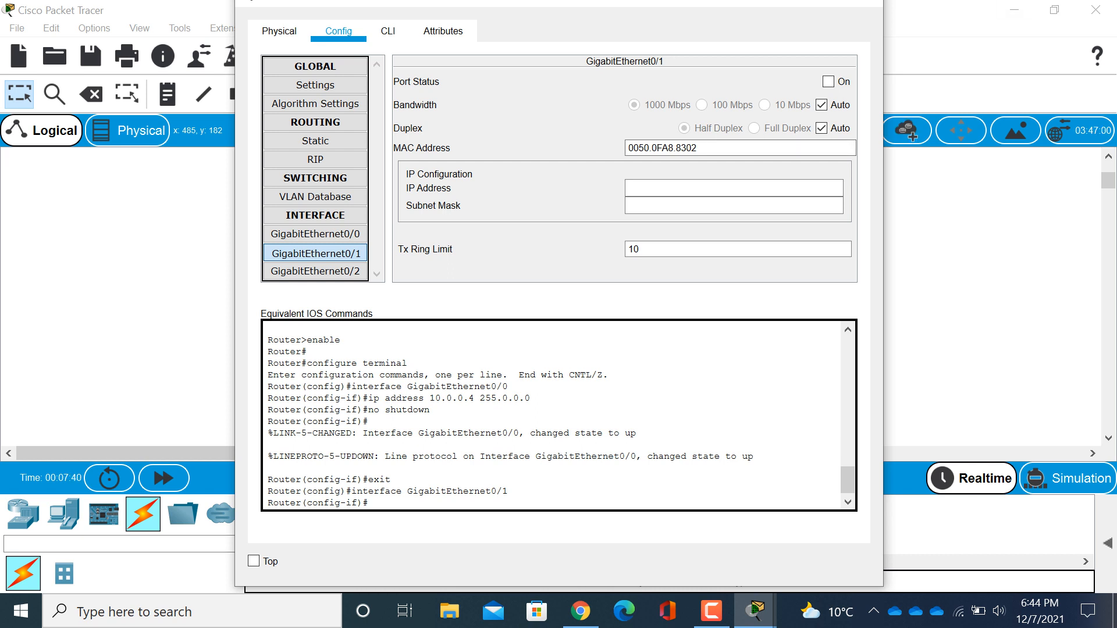
pyautogui.click(686, 188)
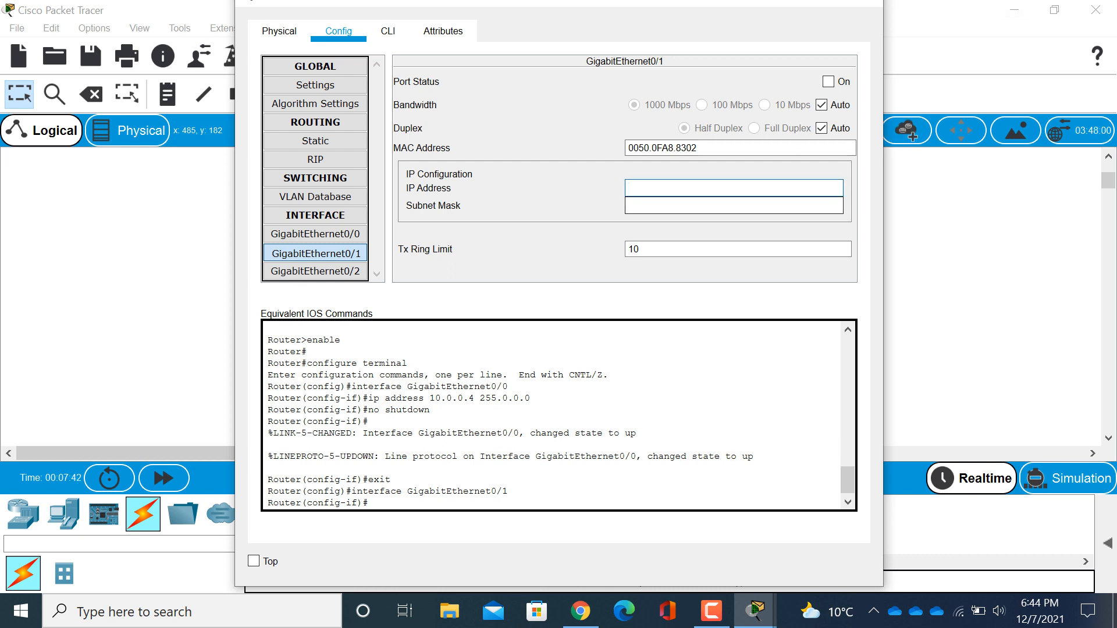
pyautogui.write('192.168.1.4')
pyautogui.click(645, 205)
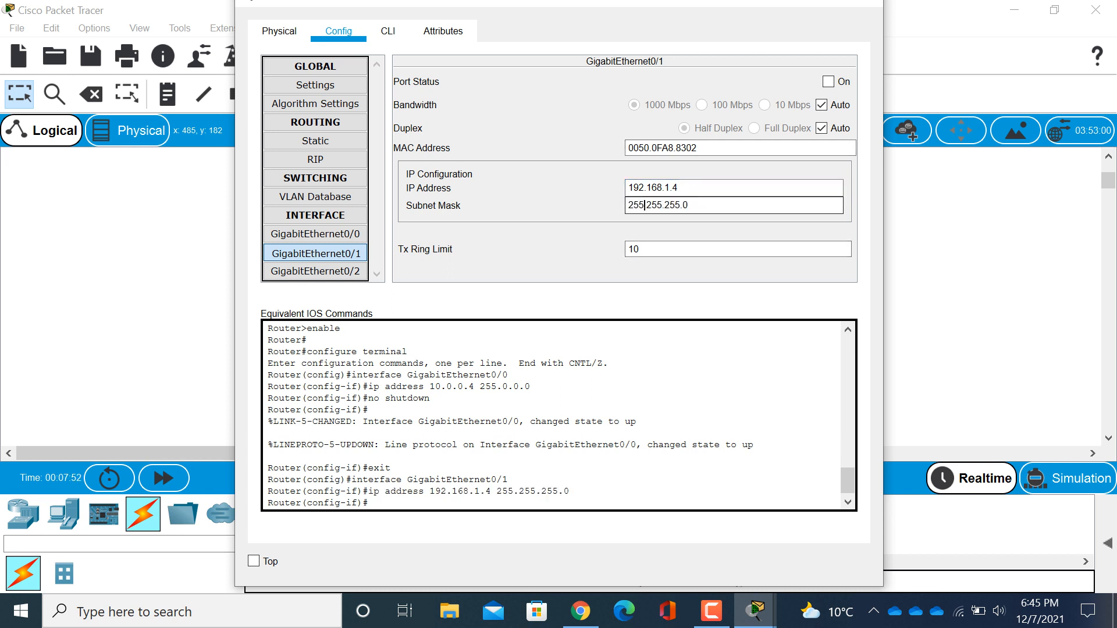
pyautogui.click(828, 82)
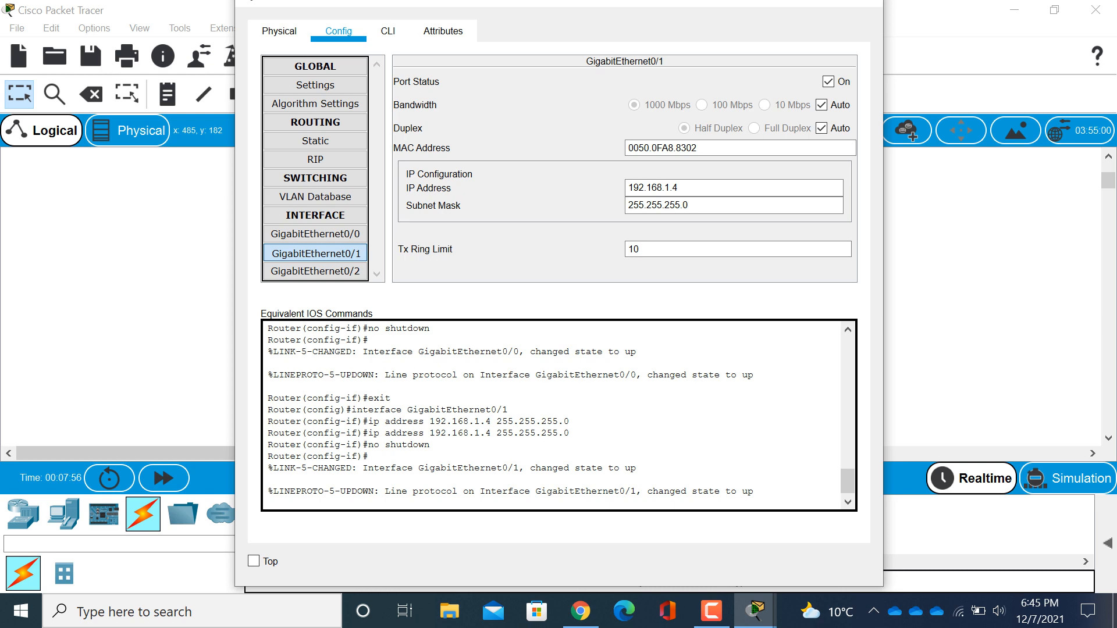
pyautogui.click(862, 2)
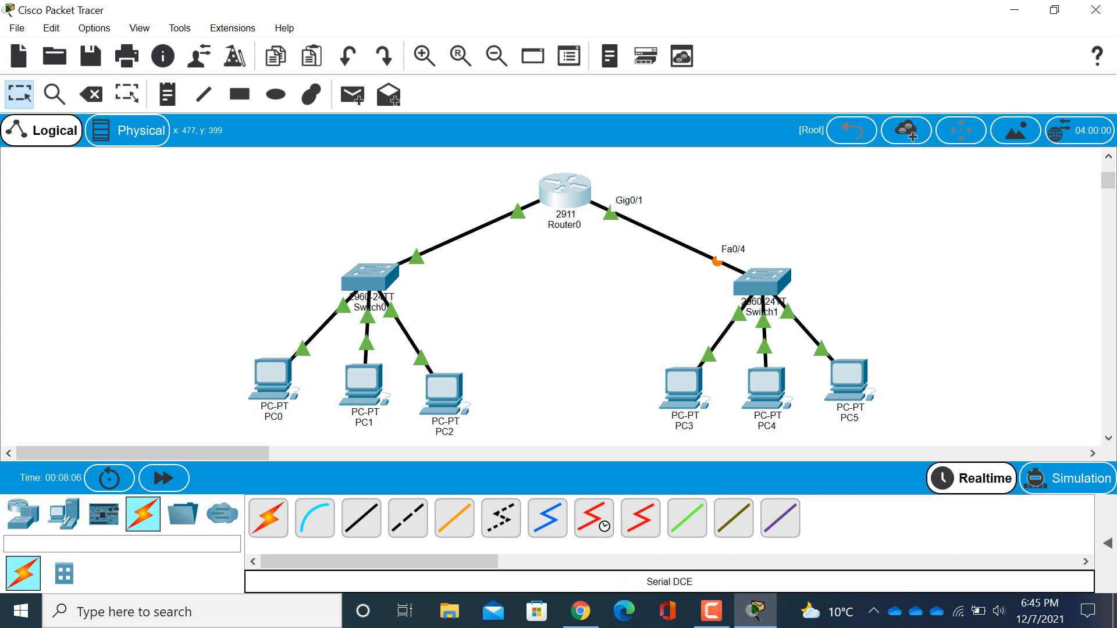
pyautogui.click(263, 382)
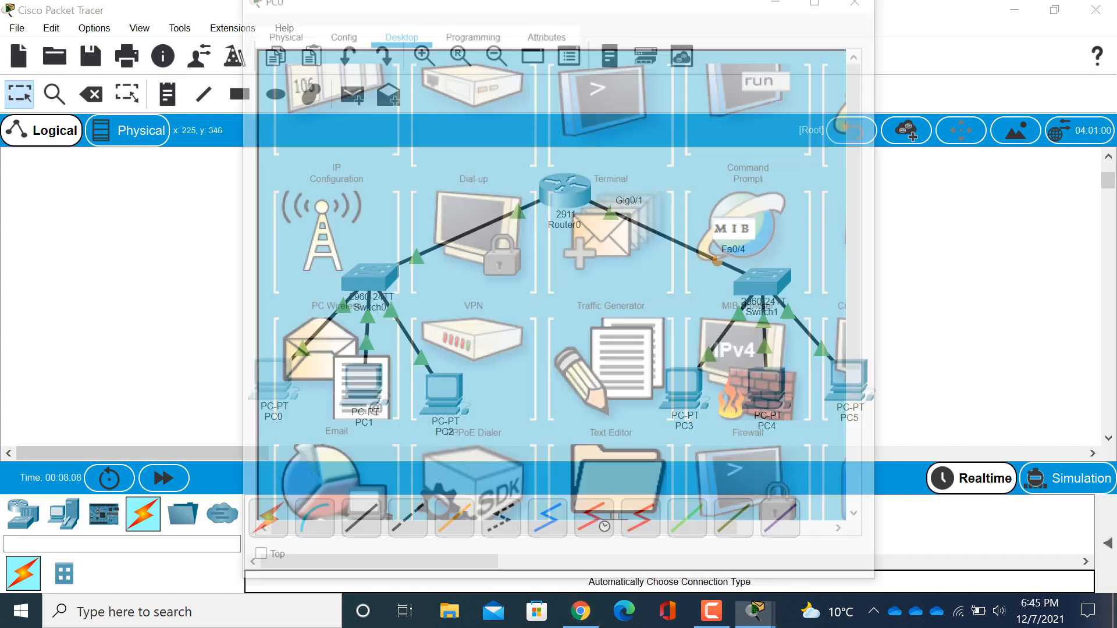
pyautogui.click(612, 119)
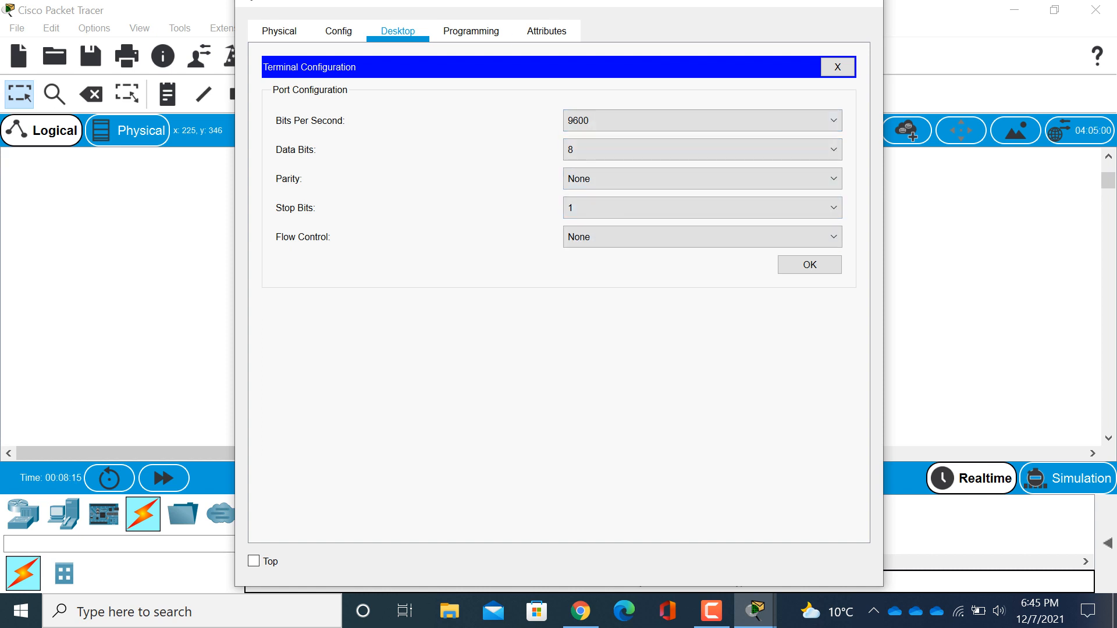
pyautogui.click(863, 2)
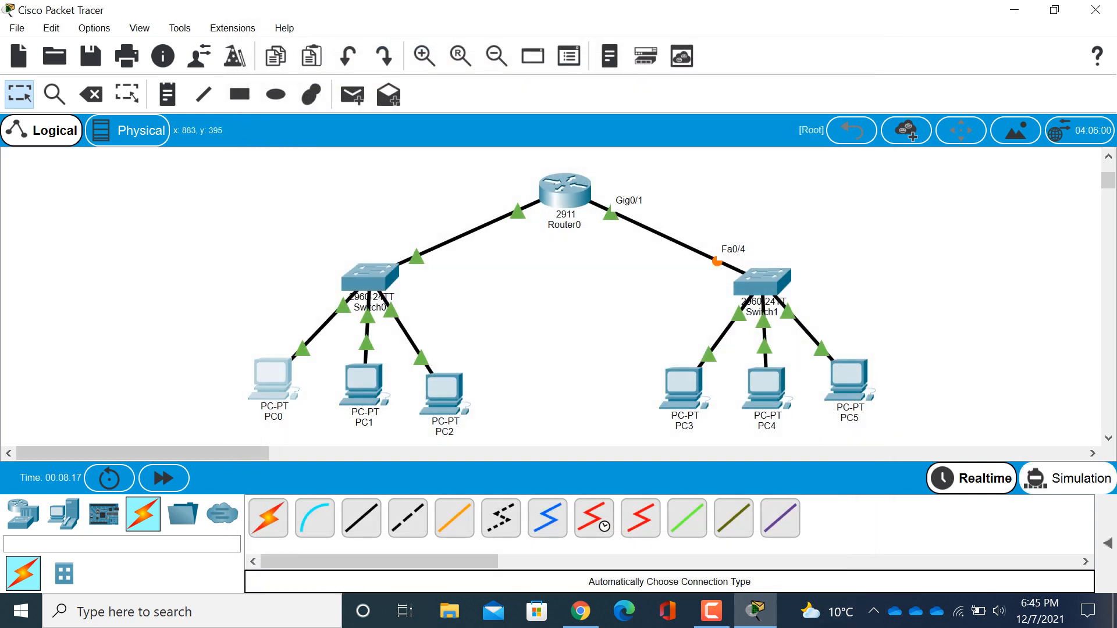
# - Switch to Simulation mode, show the PDU scenario area, and close the Simulation Panel
pyautogui.click(1068, 478)
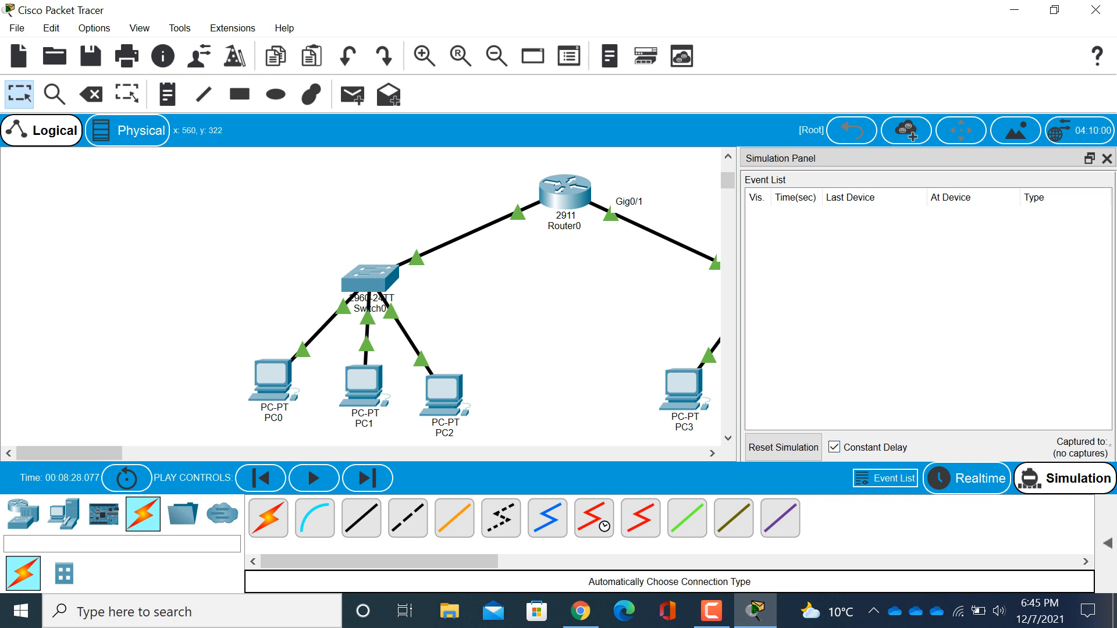
pyautogui.click(1108, 543)
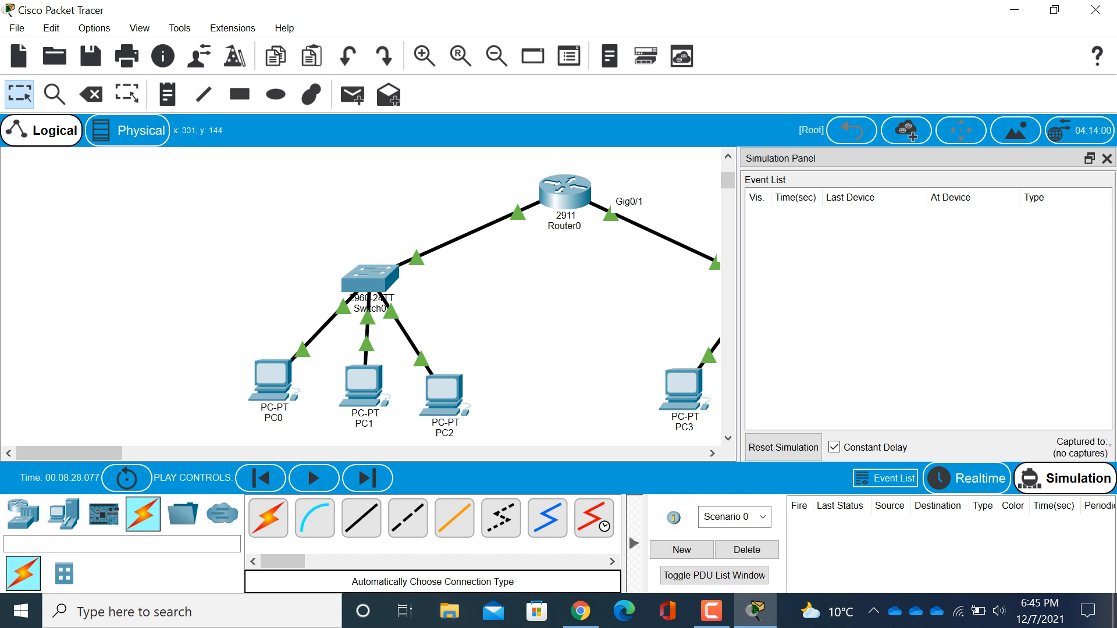
pyautogui.click(353, 95)
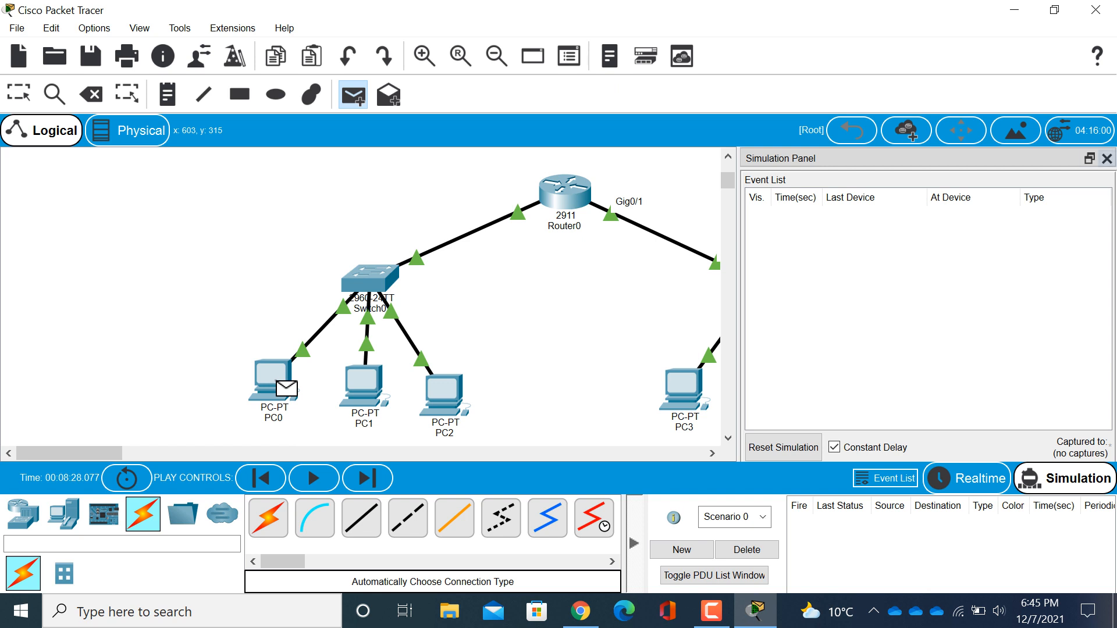
pyautogui.click(1107, 159)
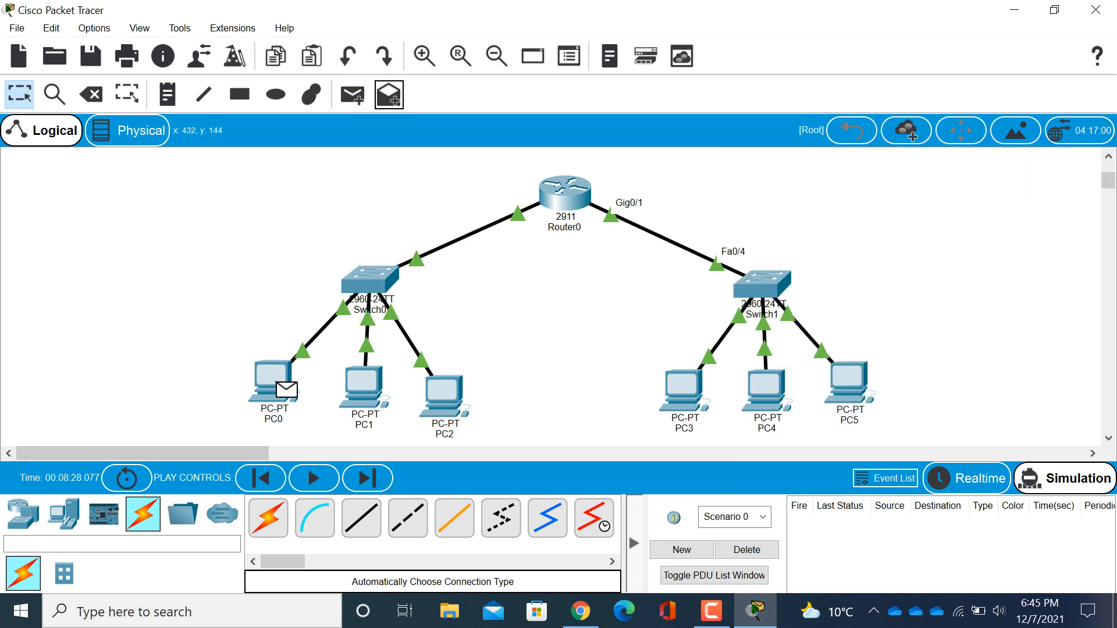
# - Add a simple PDU from PC0 to PC4 in Scenario 0
pyautogui.click(388, 95)
pyautogui.click(353, 95)
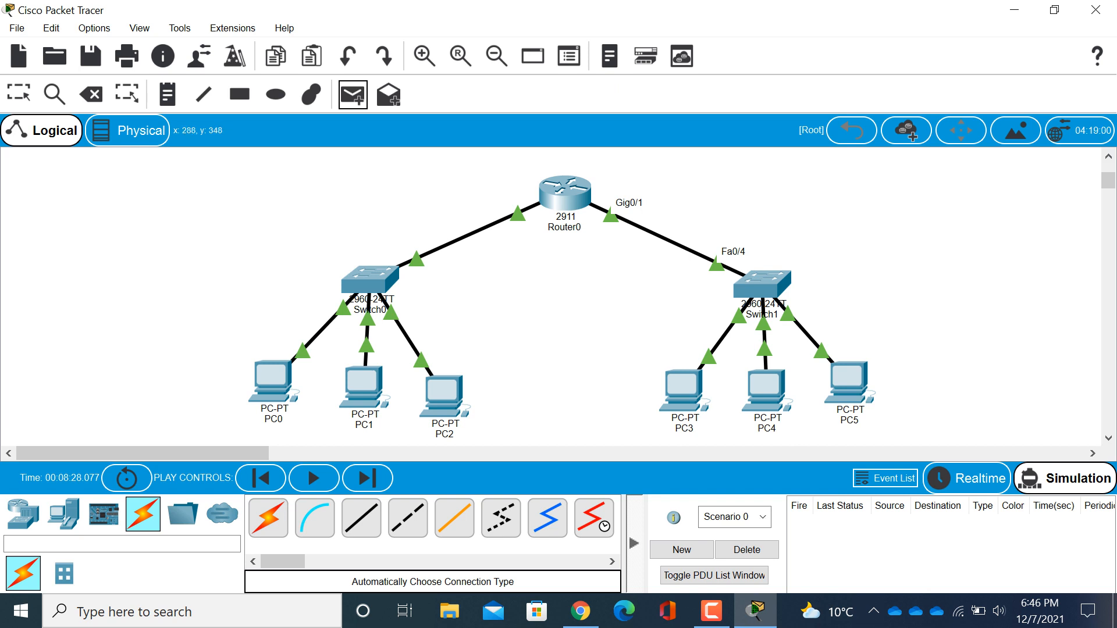
pyautogui.click(272, 384)
pyautogui.click(766, 389)
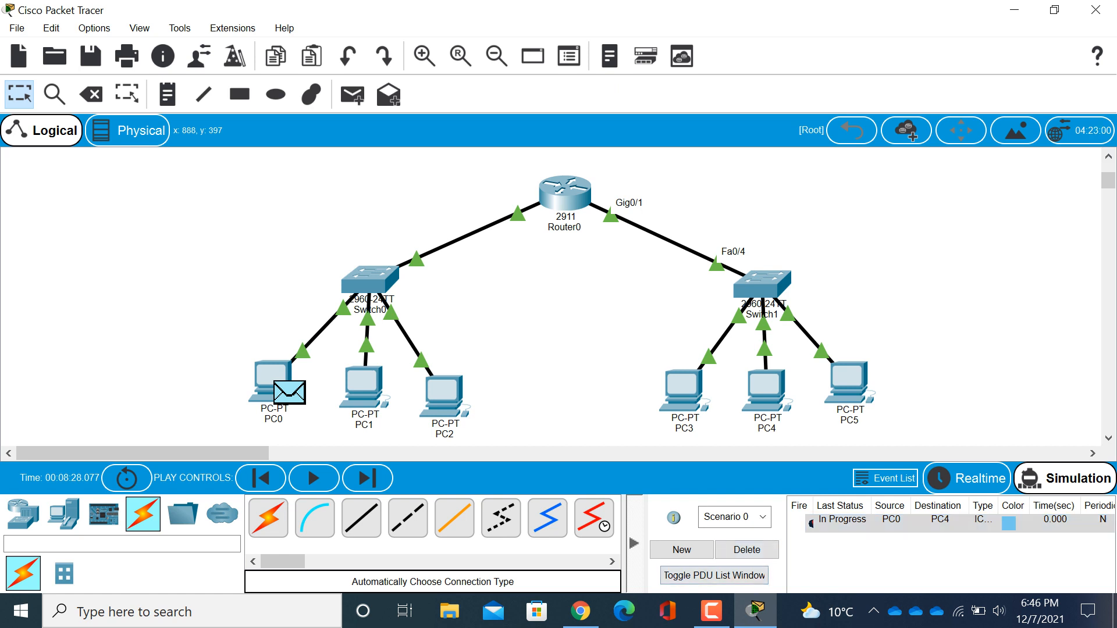
# - Create a new PDU scenario and show the PDU List Window, shrunk so that the PCs are visible above it
pyautogui.click(681, 550)
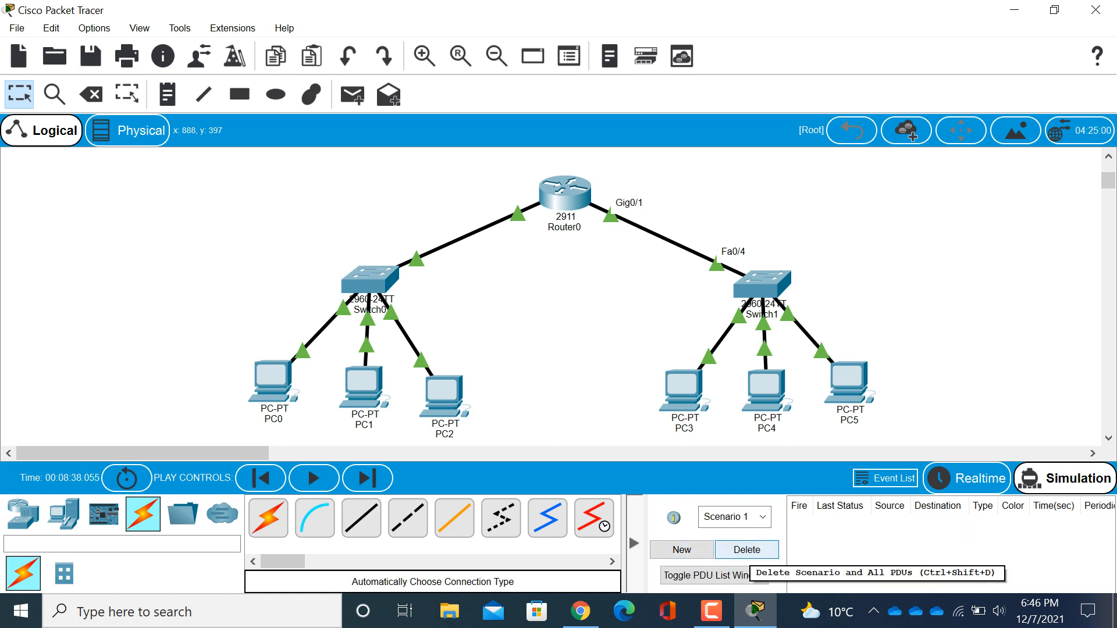
pyautogui.click(715, 575)
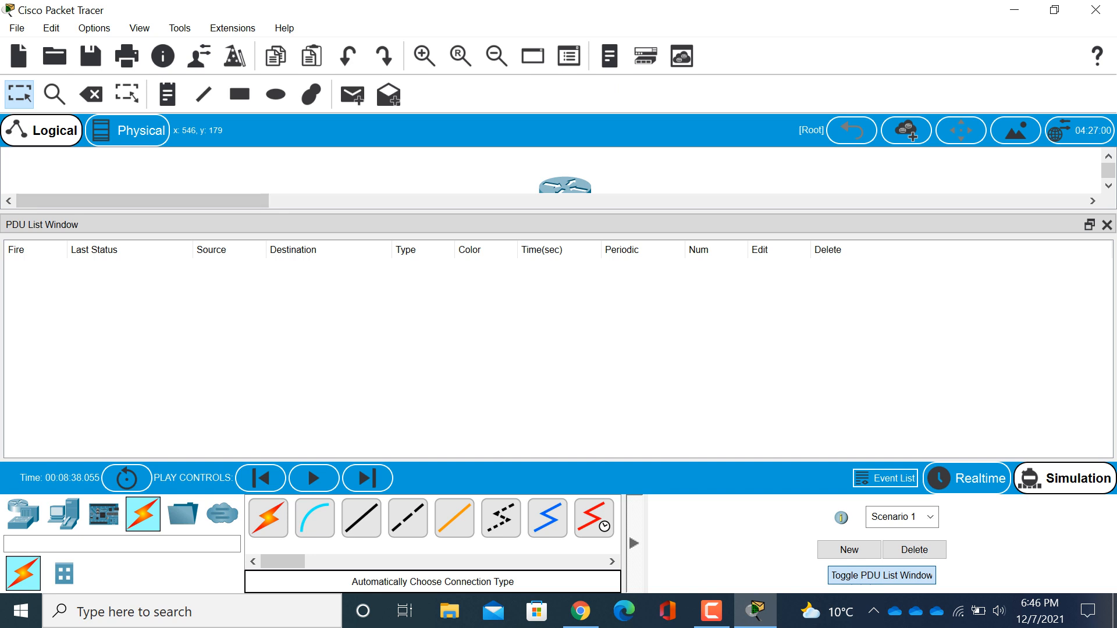
pyautogui.moveTo(635, 212); pyautogui.dragTo(635, 368)
pyautogui.scroll(-3, 559, 247)
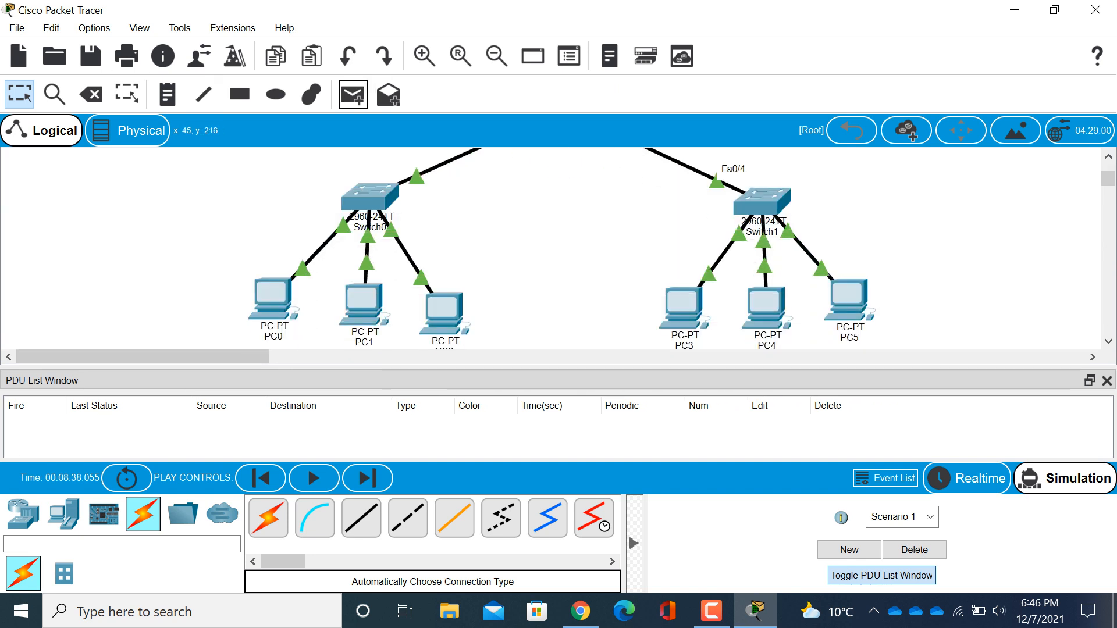
# - Add a simple PDU from PC0 to PC4 in Scenario 1
pyautogui.click(352, 95)
pyautogui.click(287, 307)
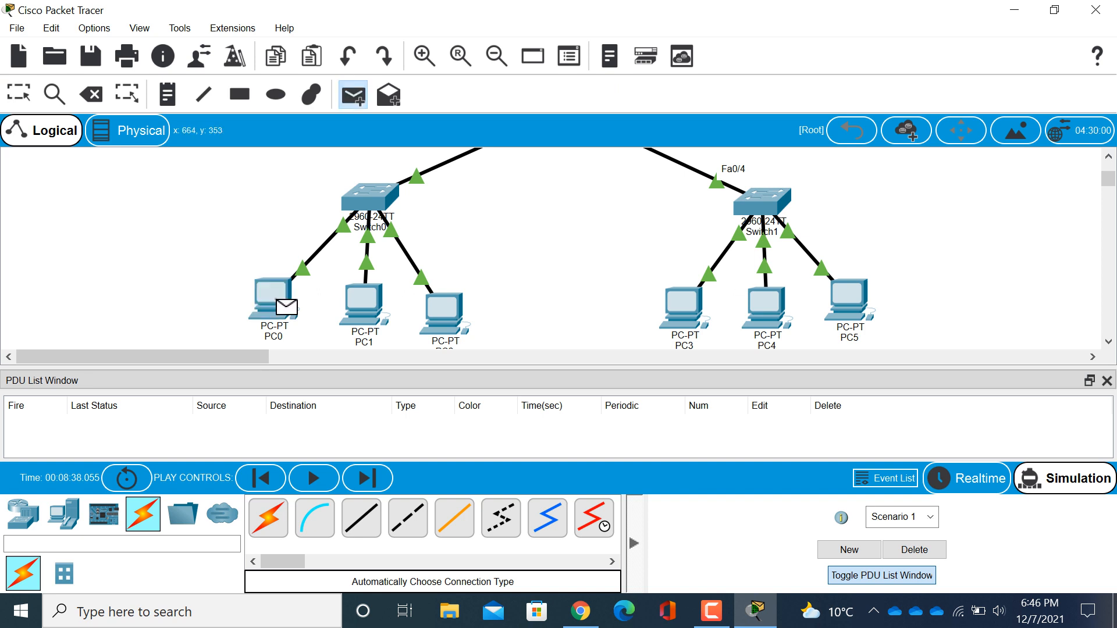
pyautogui.click(765, 306)
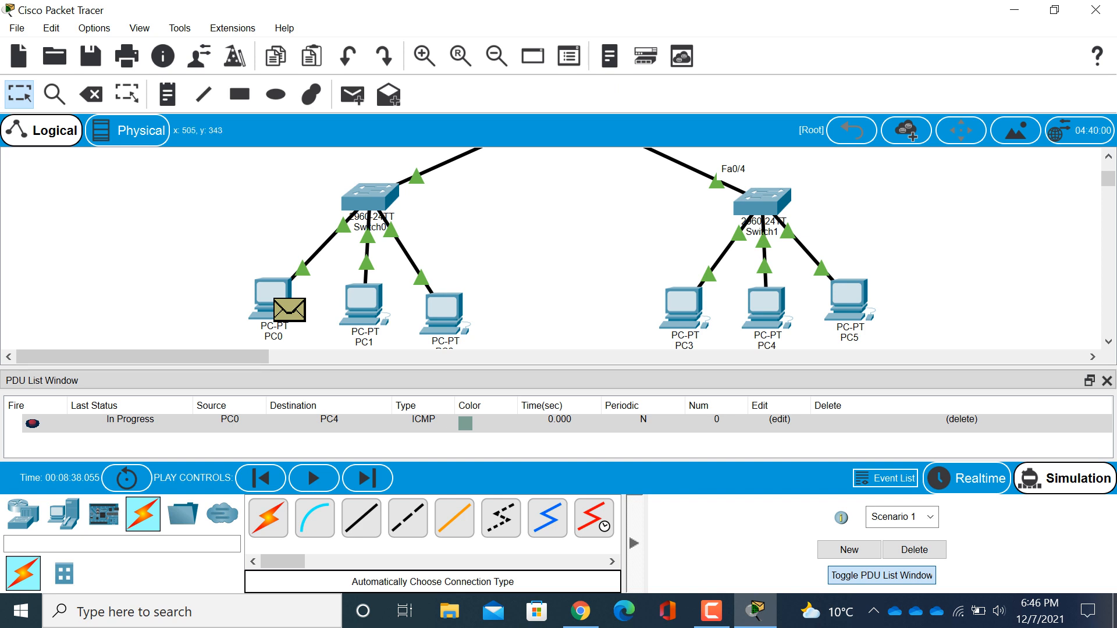
pyautogui.scroll(3, 558, 248)
pyautogui.scroll(-2, 558, 248)
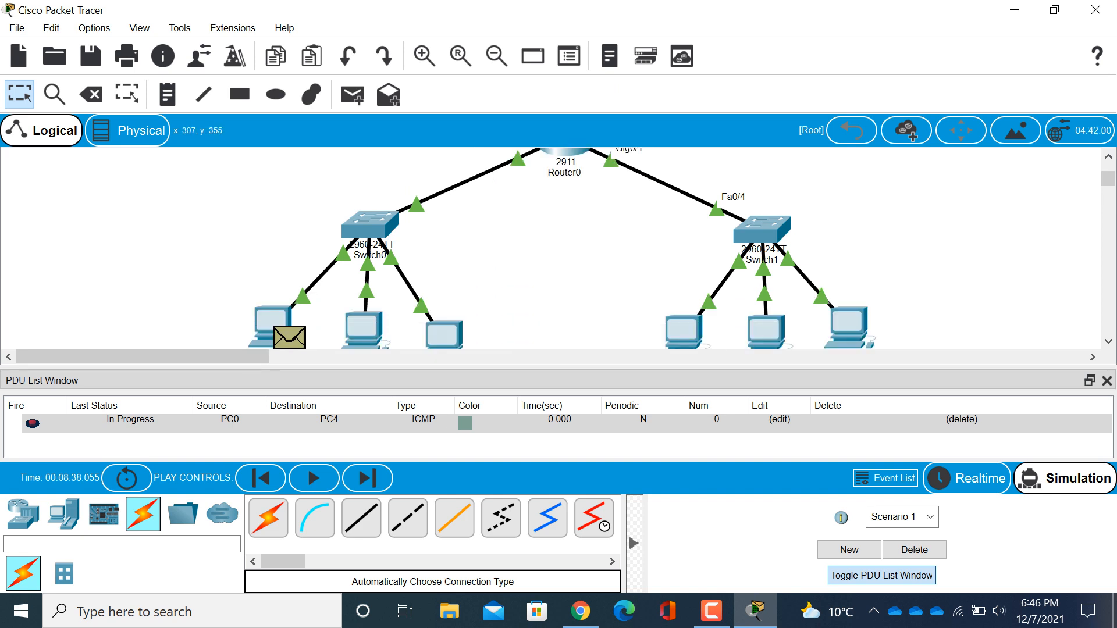
# - Play the Scenario 1 simulation and follow the PDU's path between PC0, the switches and Router0
pyautogui.scroll(-2, 558, 248)
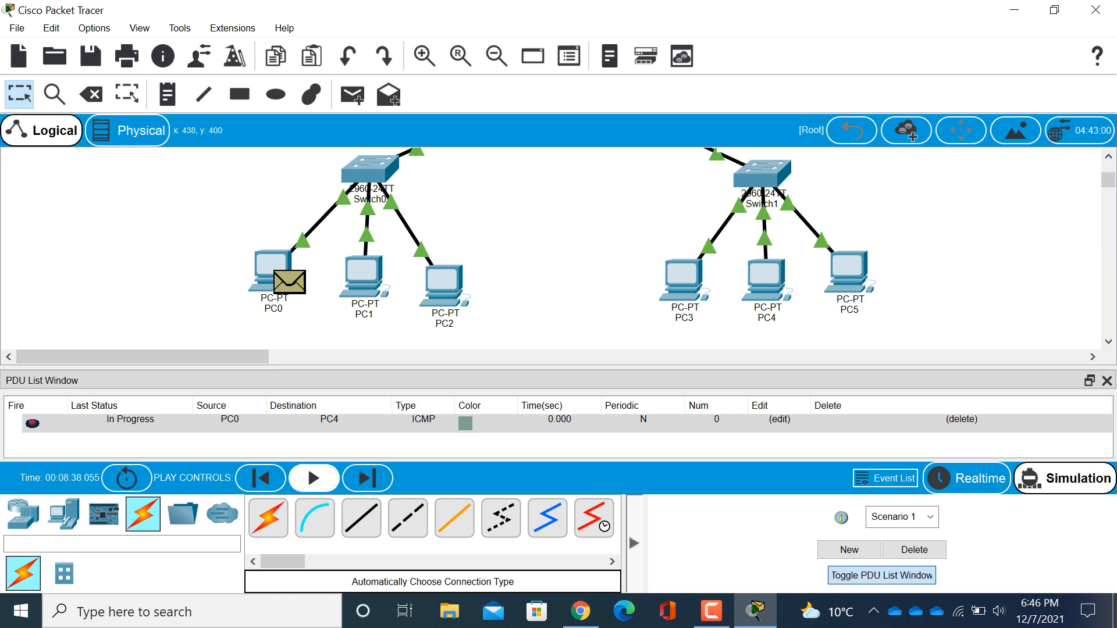
pyautogui.scroll(2, 558, 248)
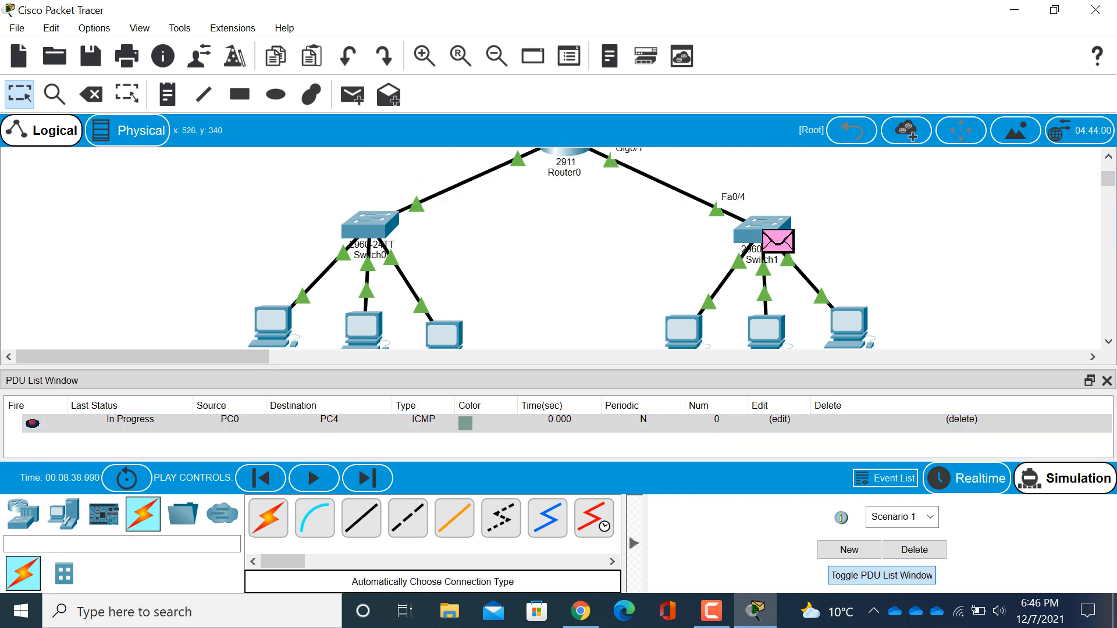
pyautogui.scroll(2, 559, 248)
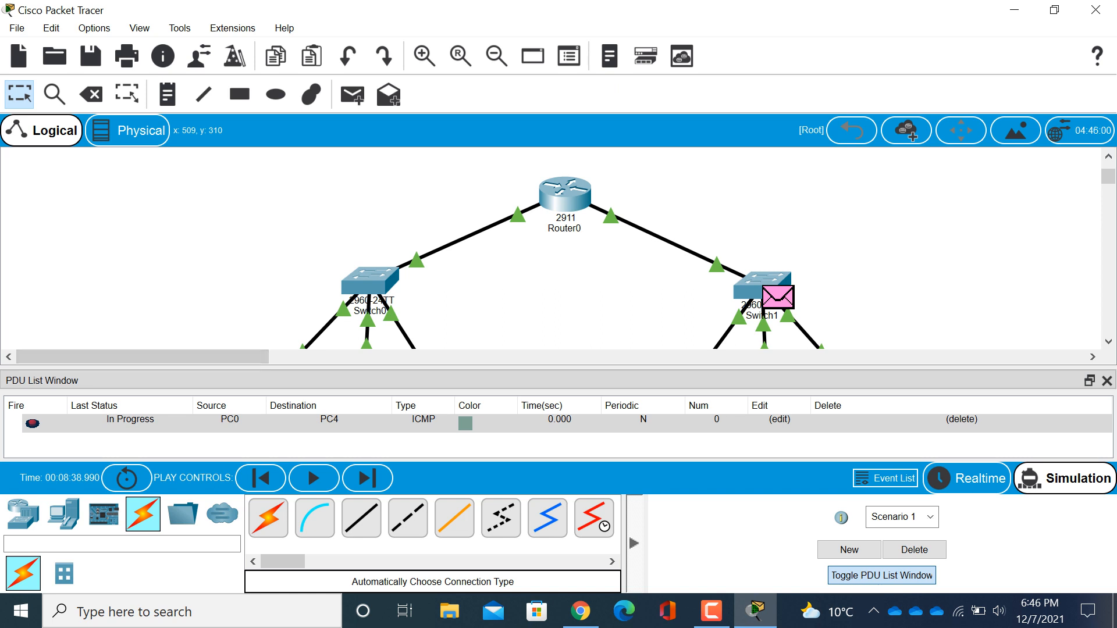
pyautogui.scroll(-1, 559, 248)
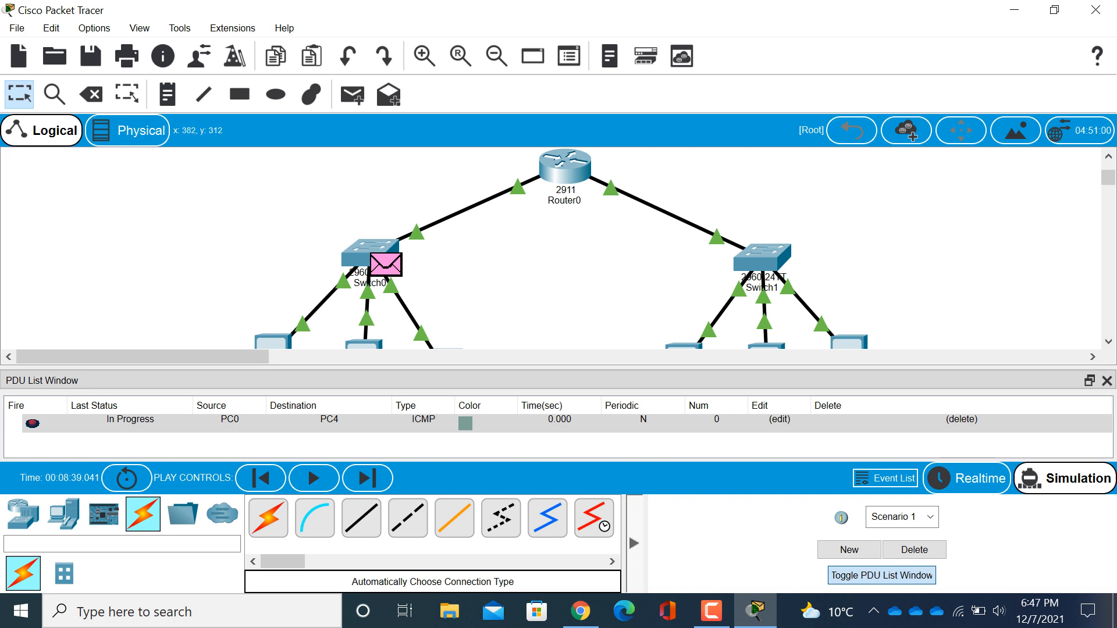
pyautogui.scroll(-3, 559, 248)
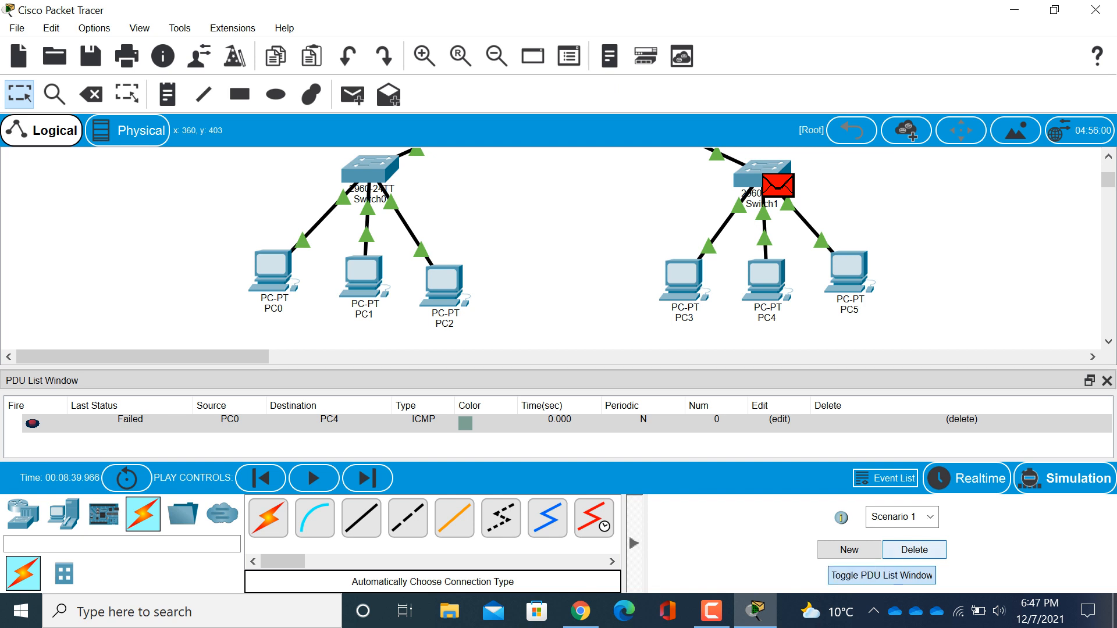
# - Delete Scenario 1 and close the PDU List Window so the whole topology fits in the workspace
pyautogui.click(915, 550)
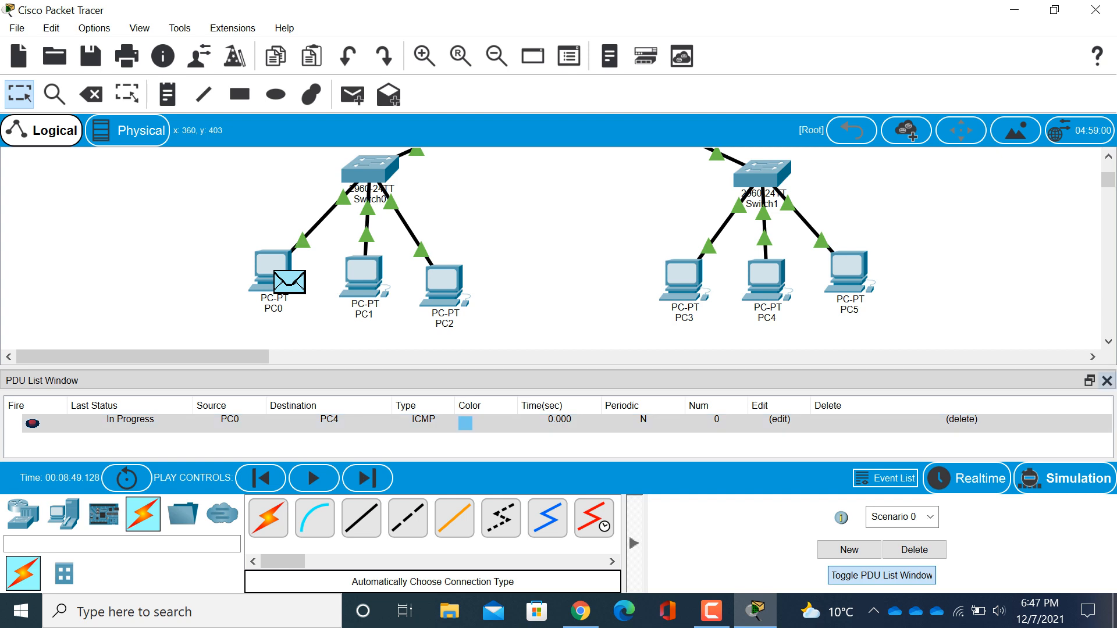
pyautogui.click(1107, 380)
pyautogui.scroll(3, 558, 297)
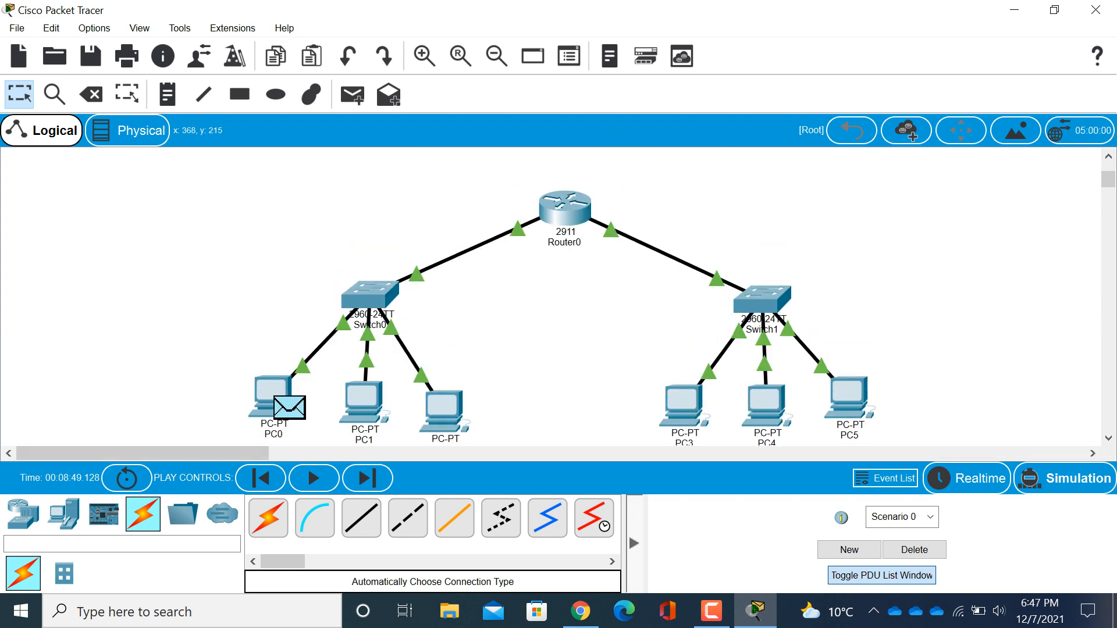
# - Try to set PC0's default gateway to 10.0.0..4 in its IP configuration
pyautogui.doubleClick(278, 386)
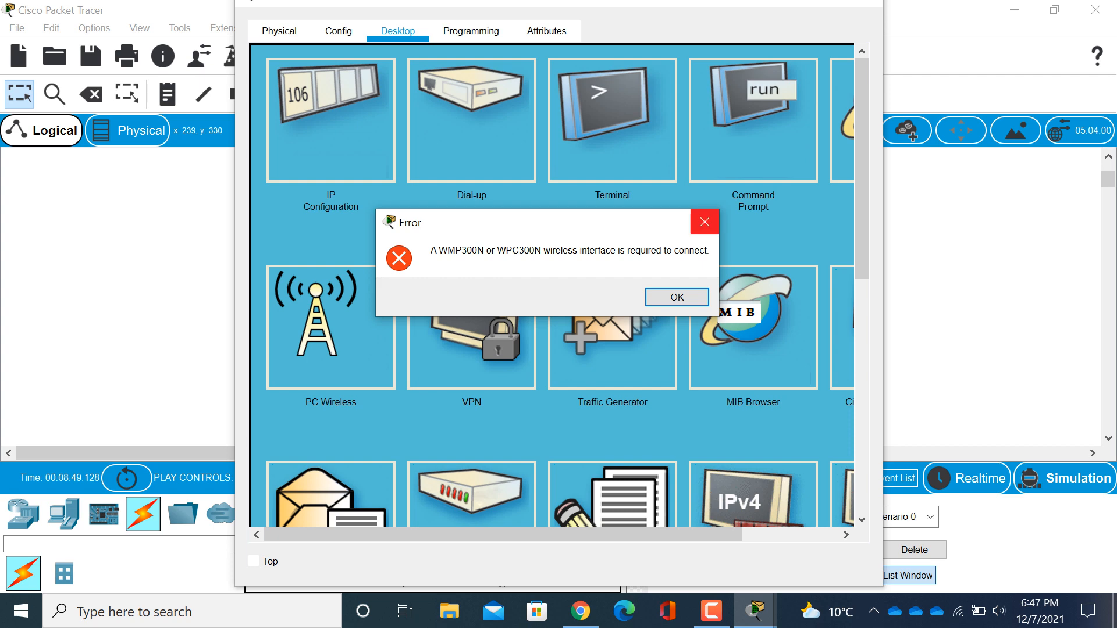
pyautogui.click(705, 223)
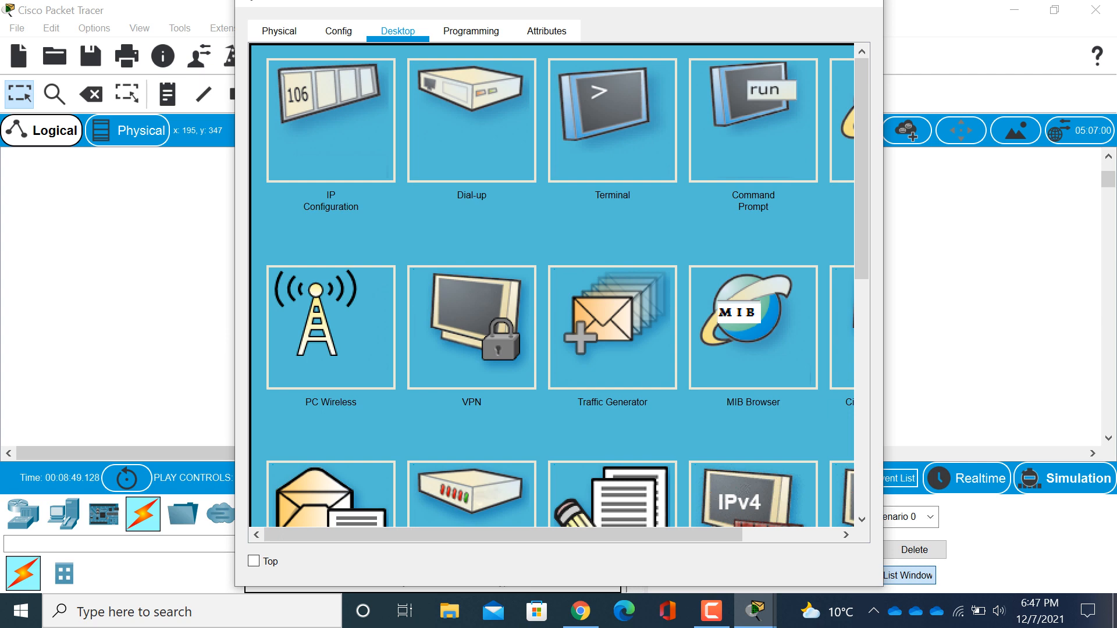
pyautogui.click(330, 120)
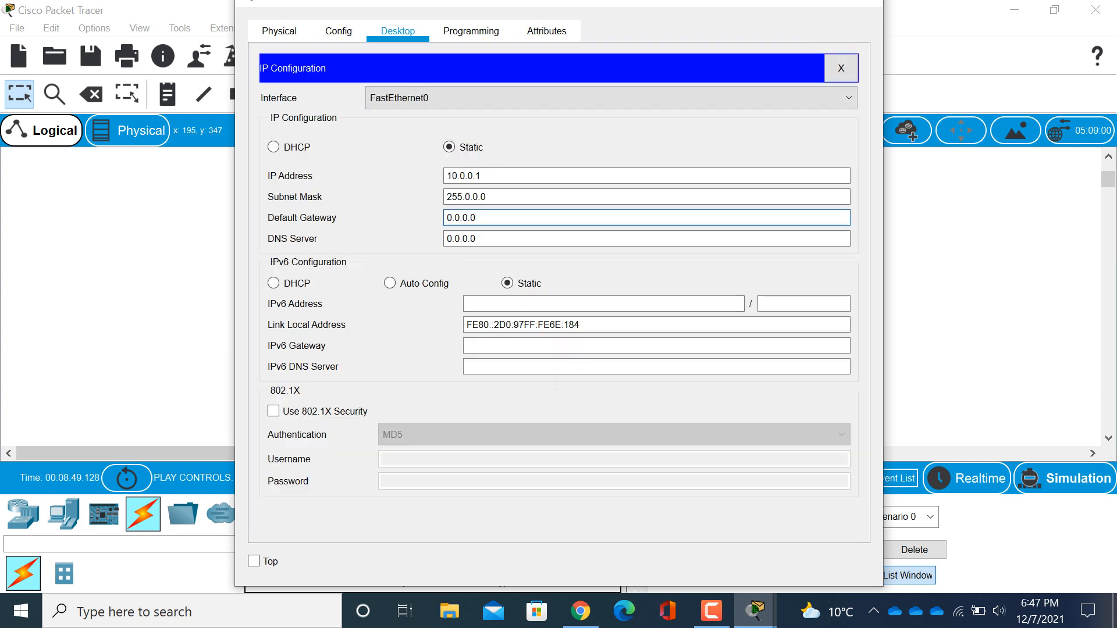
pyautogui.moveTo(442, 3); pyautogui.dragTo(772, 162)
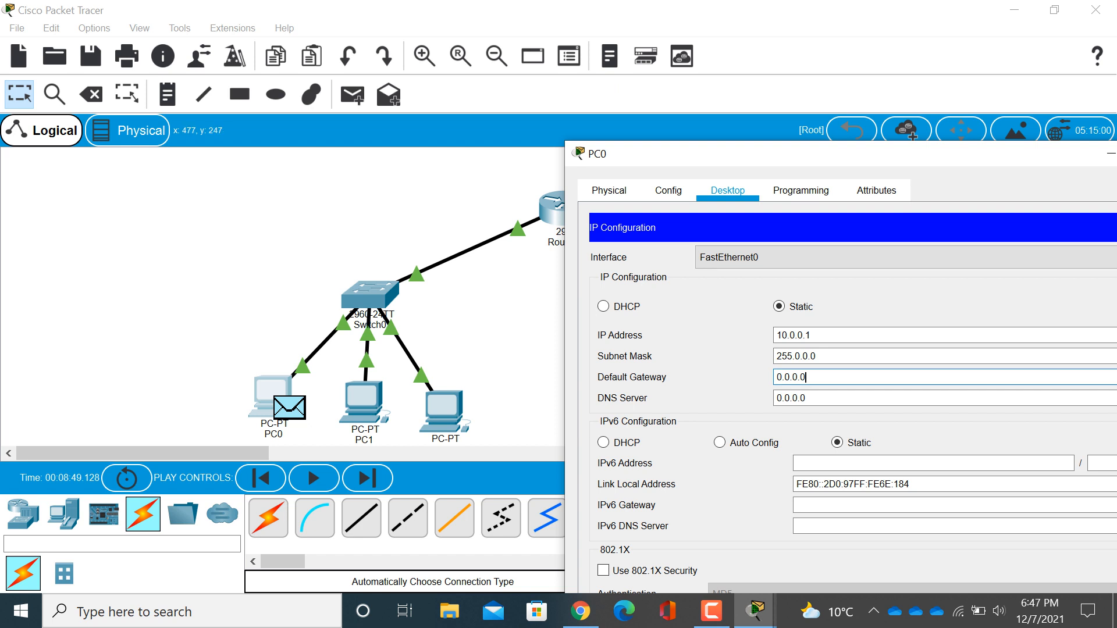
pyautogui.hotkey('ctrl', 'a')
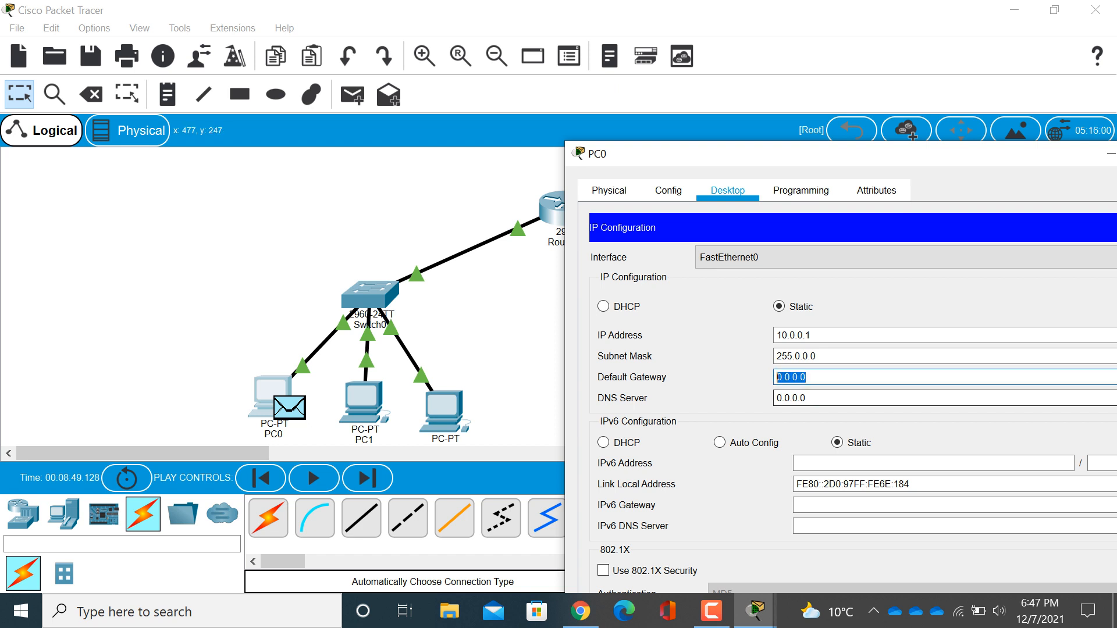
pyautogui.press('BackSpace')
pyautogui.write('10.0.0')
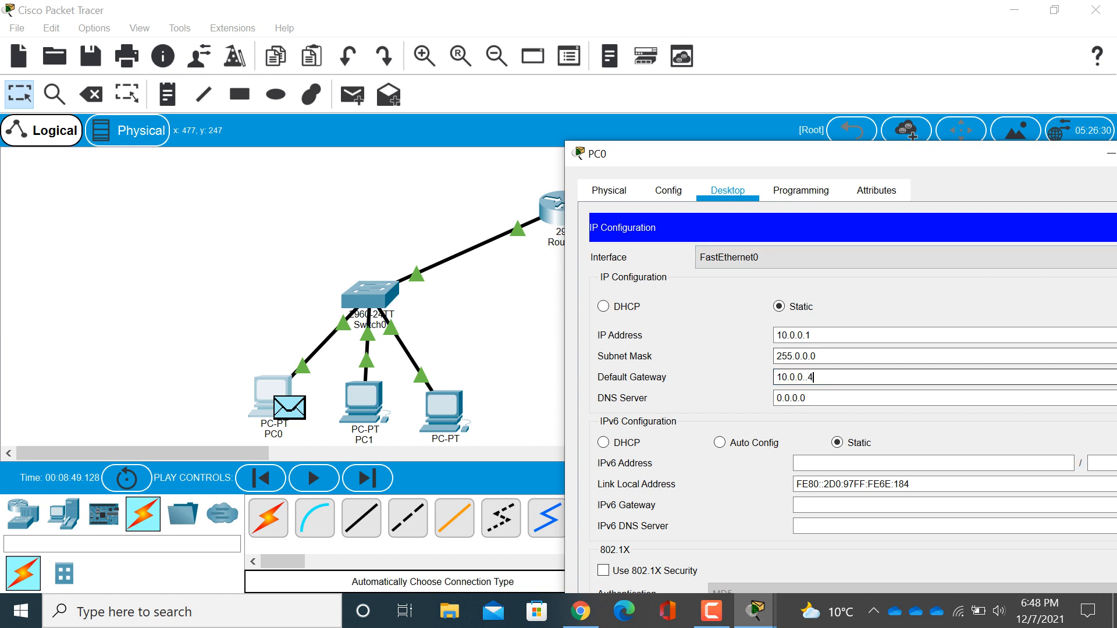
pyautogui.moveTo(816, 377); pyautogui.dragTo(767, 379)
pyautogui.moveTo(773, 154); pyautogui.dragTo(543, 124)
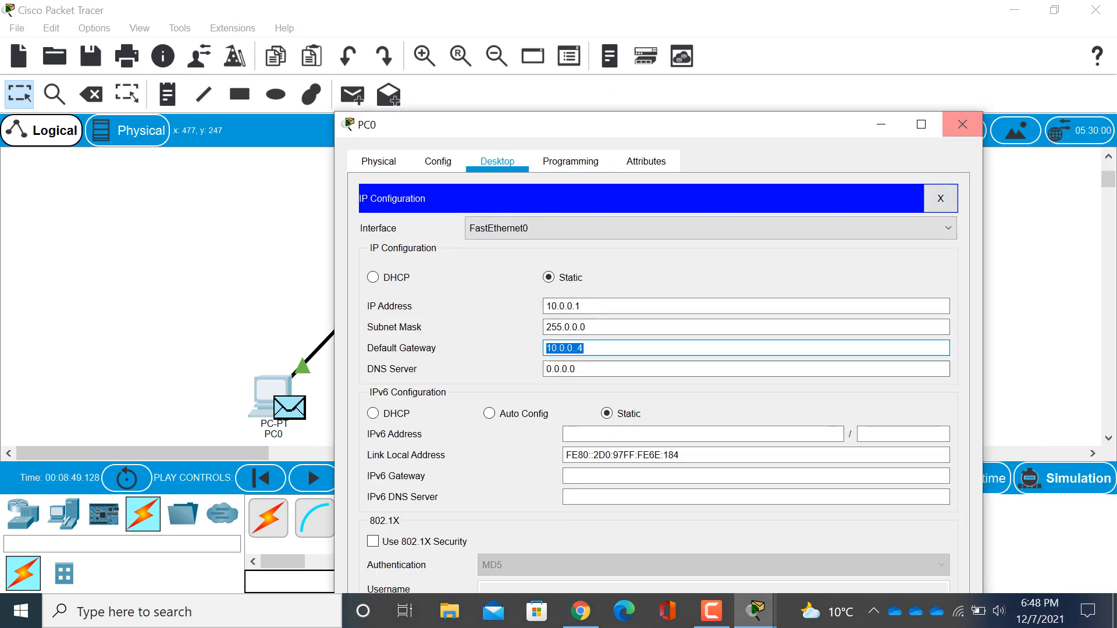
pyautogui.moveTo(815, 124); pyautogui.dragTo(832, 0)
pyautogui.click(1096, 9)
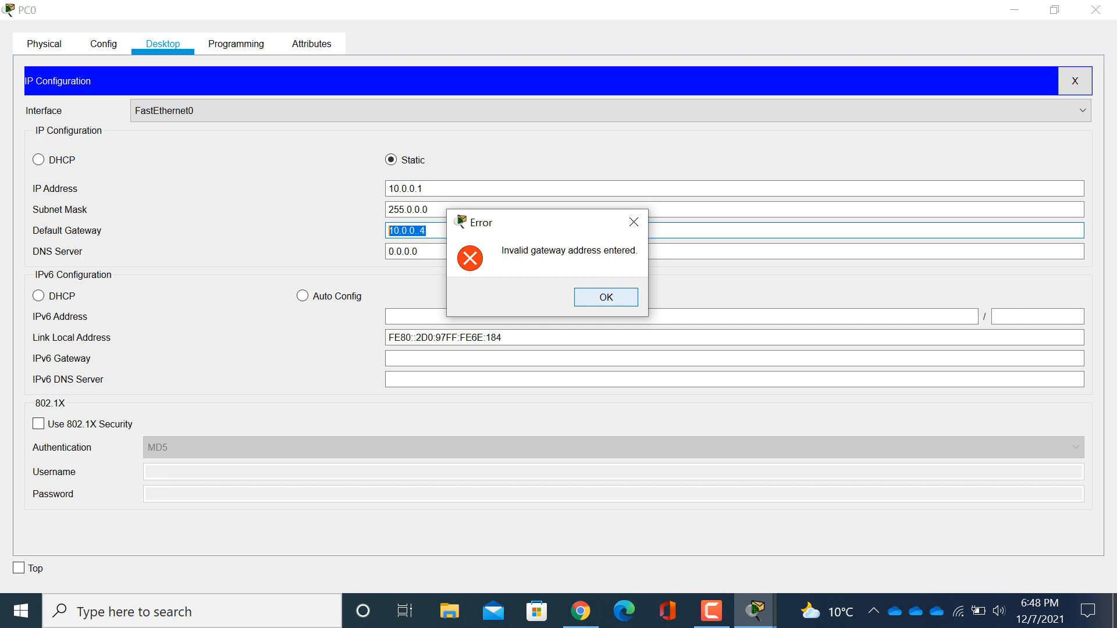
pyautogui.press('Return')
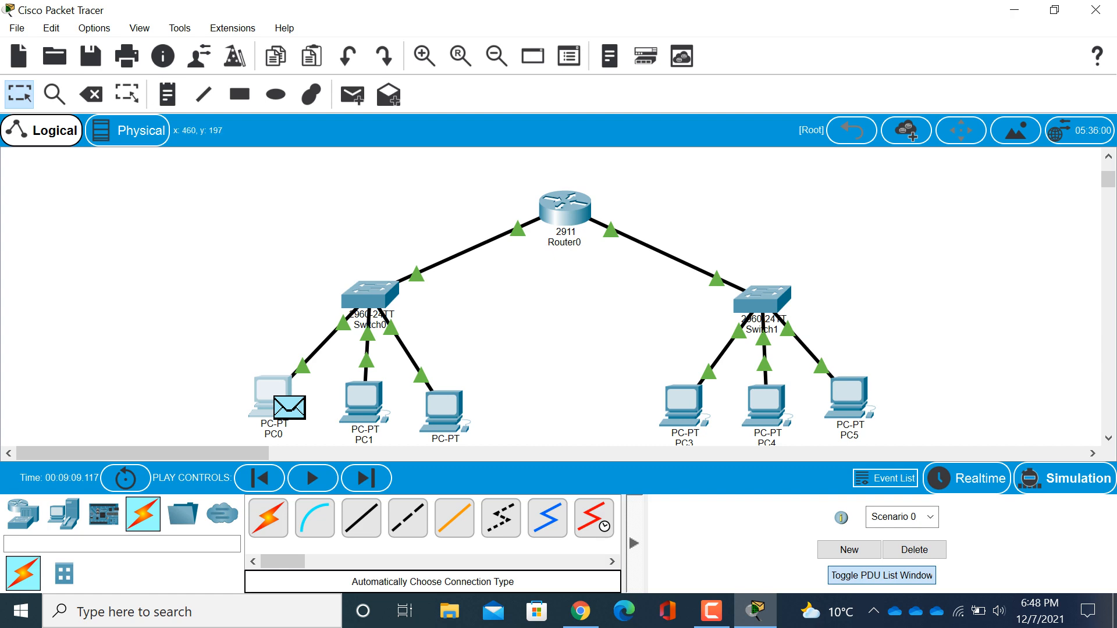
# - Set PC0's default gateway to 10.0.0.4 in its IP configuration and close the PC0 window
pyautogui.click(275, 396)
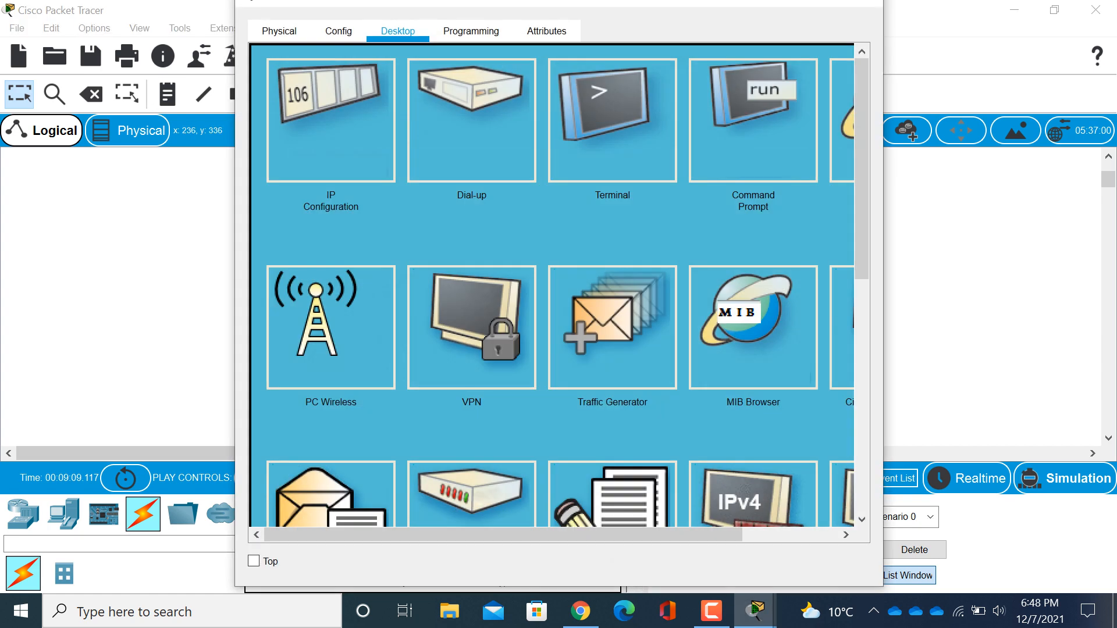
pyautogui.click(331, 110)
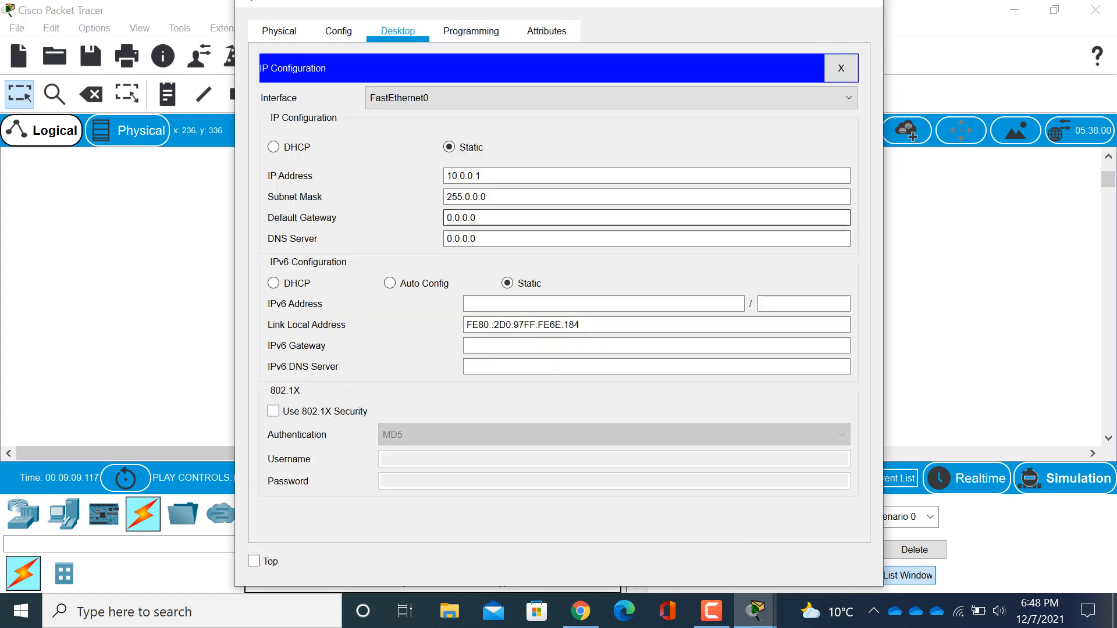
pyautogui.click(452, 217)
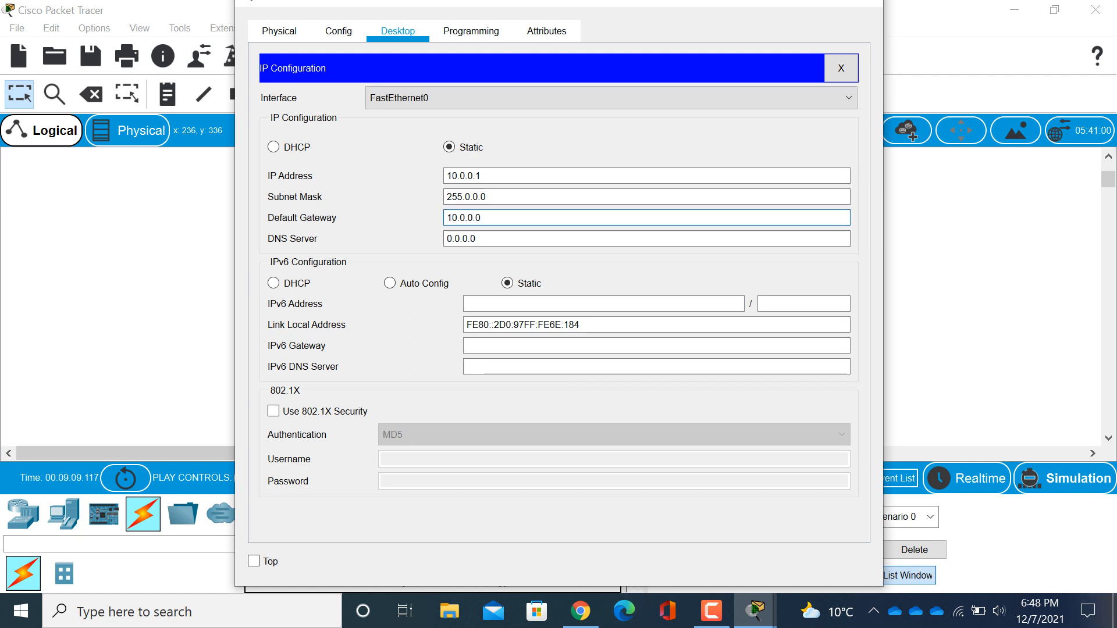
pyautogui.press('BackSpace')
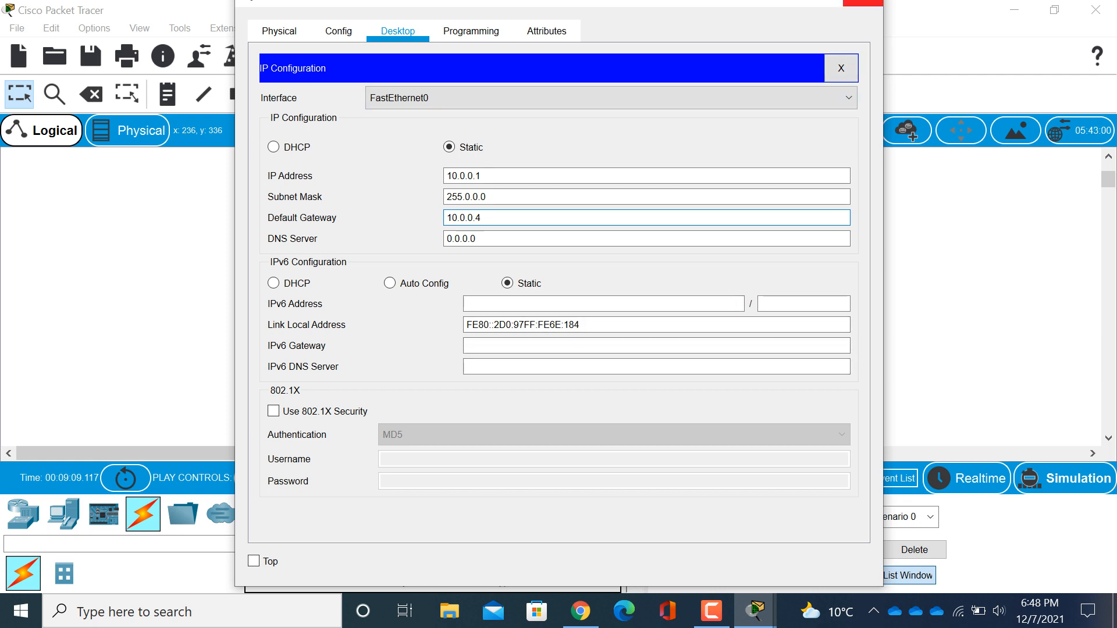
pyautogui.click(863, 2)
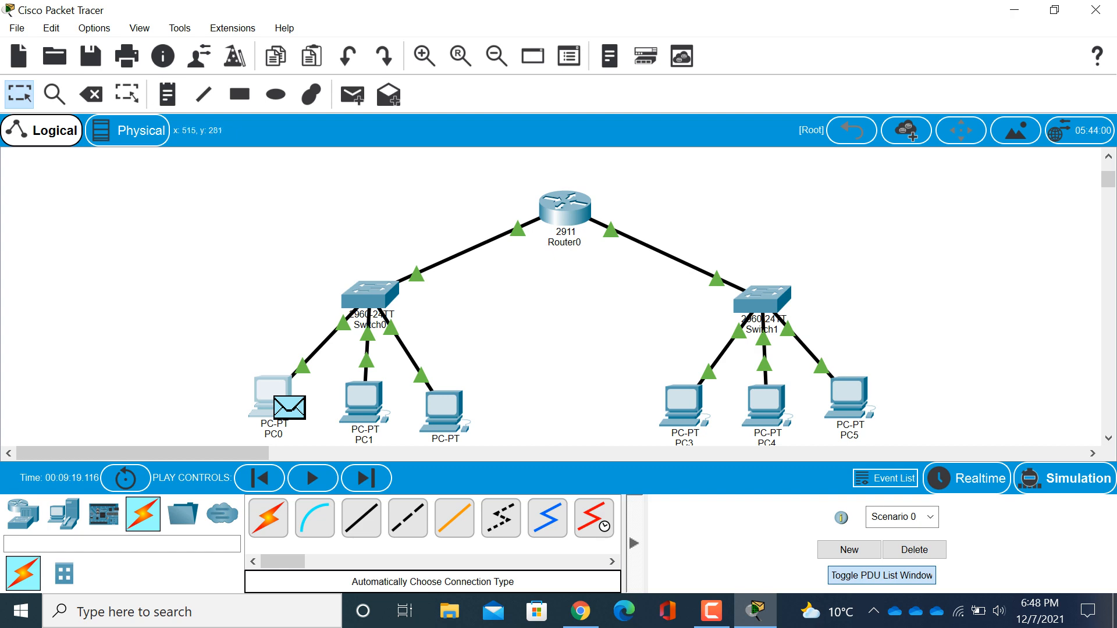
# - Set PC1's default gateway to 10.0.0.4 in its IP configuration and close the PC1 window
pyautogui.click(364, 401)
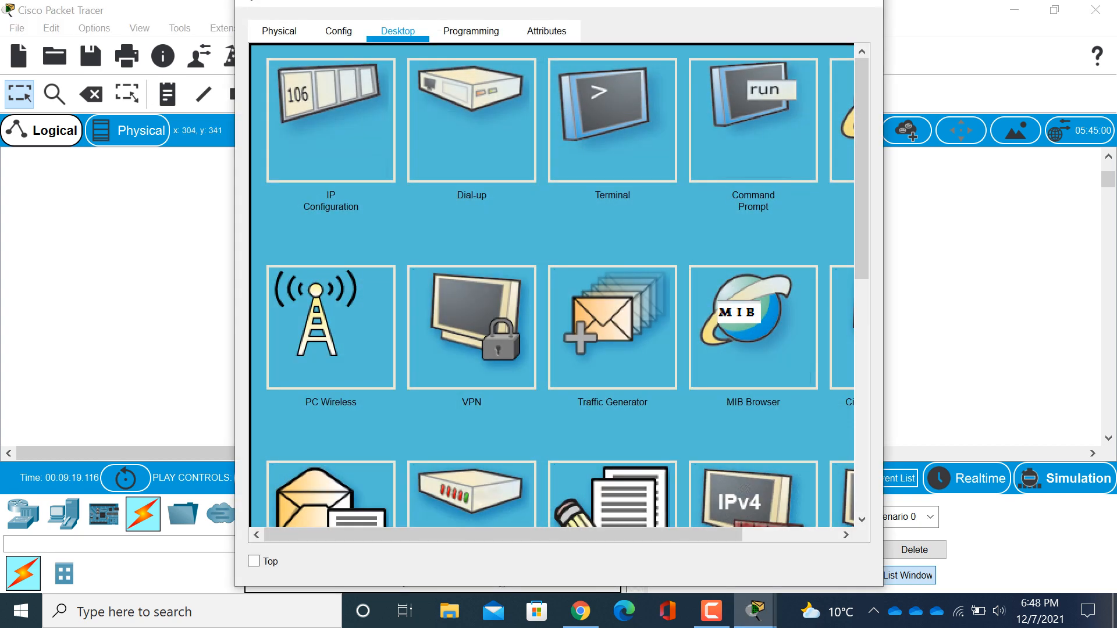
pyautogui.click(329, 111)
pyautogui.click(536, 218)
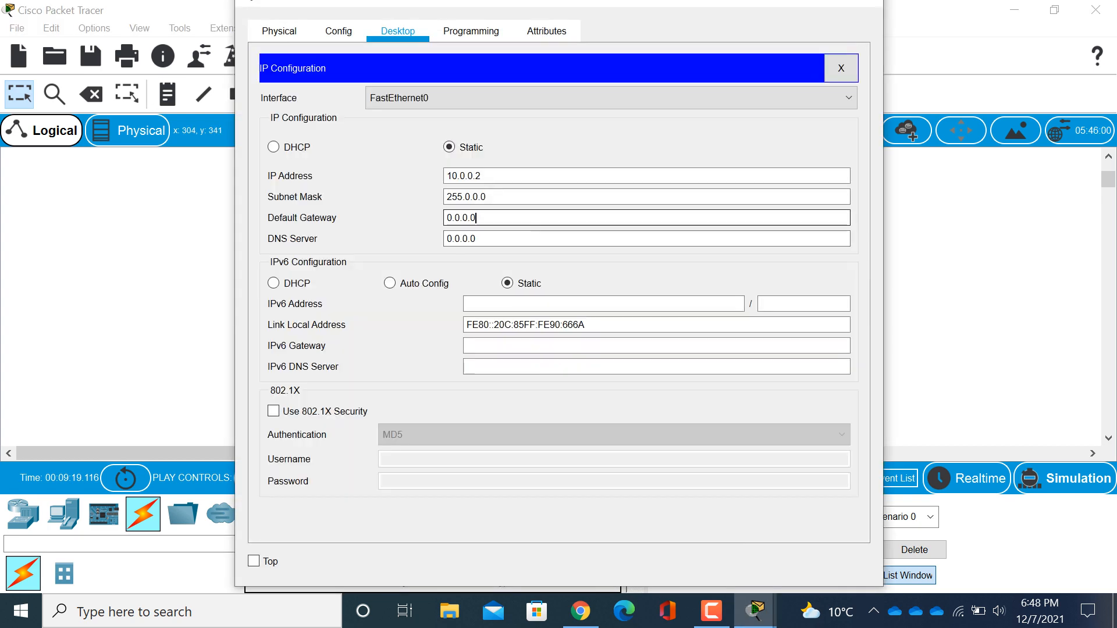
pyautogui.write('4')
pyautogui.press('Left')
pyautogui.press('Left')
pyautogui.press('Left')
pyautogui.press('Left')
pyautogui.press('Left')
pyautogui.press('Left')
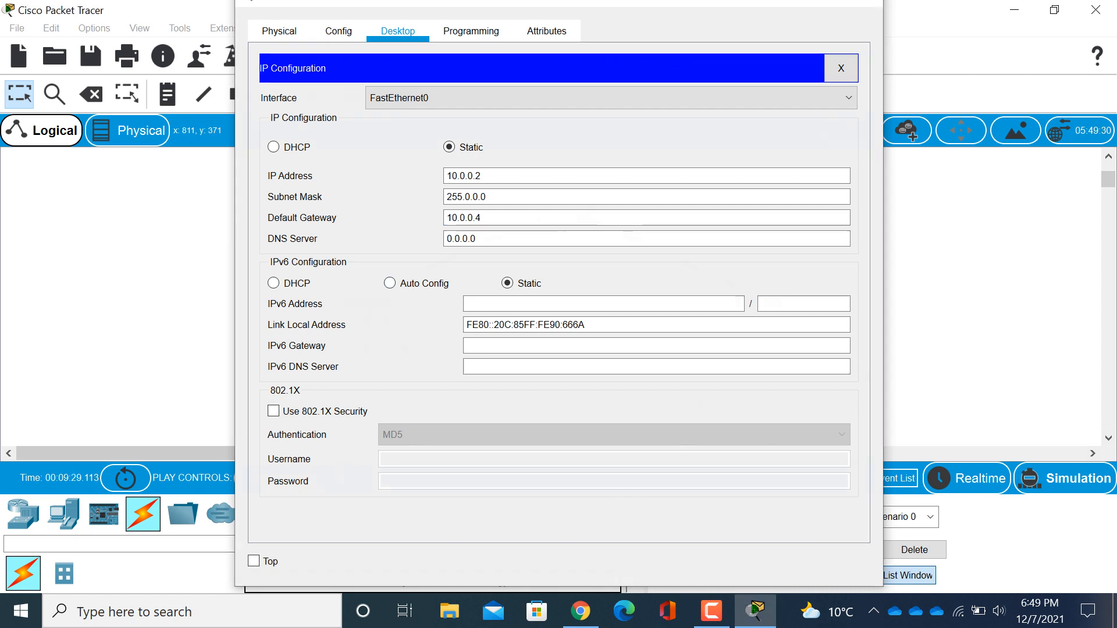
pyautogui.click(862, 3)
# - Set PC2's default gateway to 10.0.0.4 in its IP configuration and close the PC2 window
pyautogui.click(444, 408)
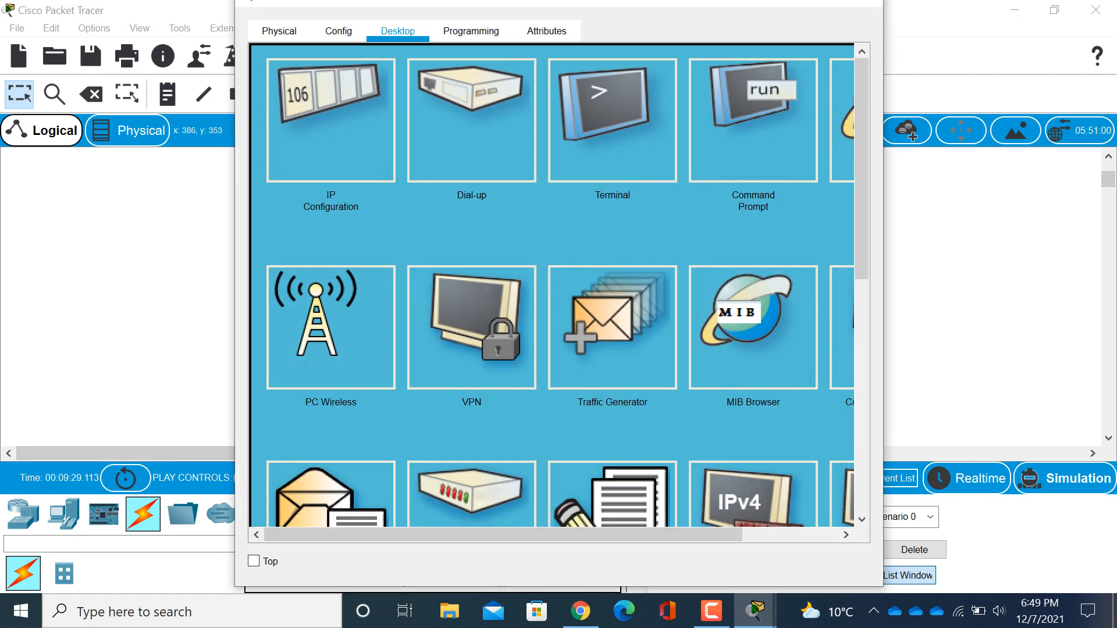
pyautogui.click(330, 121)
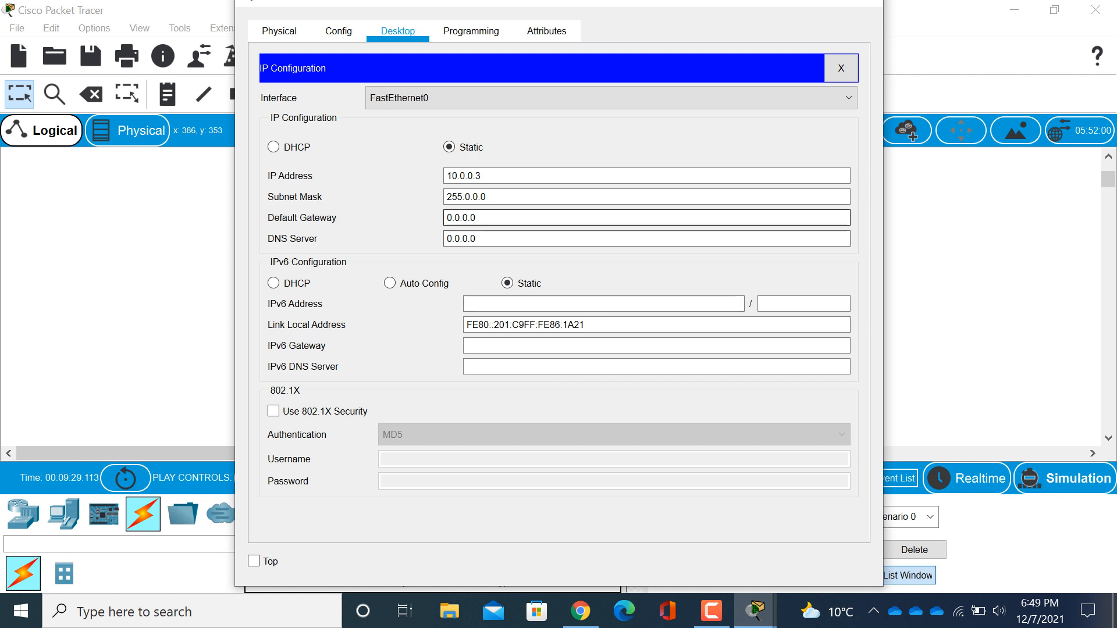
pyautogui.click(447, 217)
pyautogui.write('1')
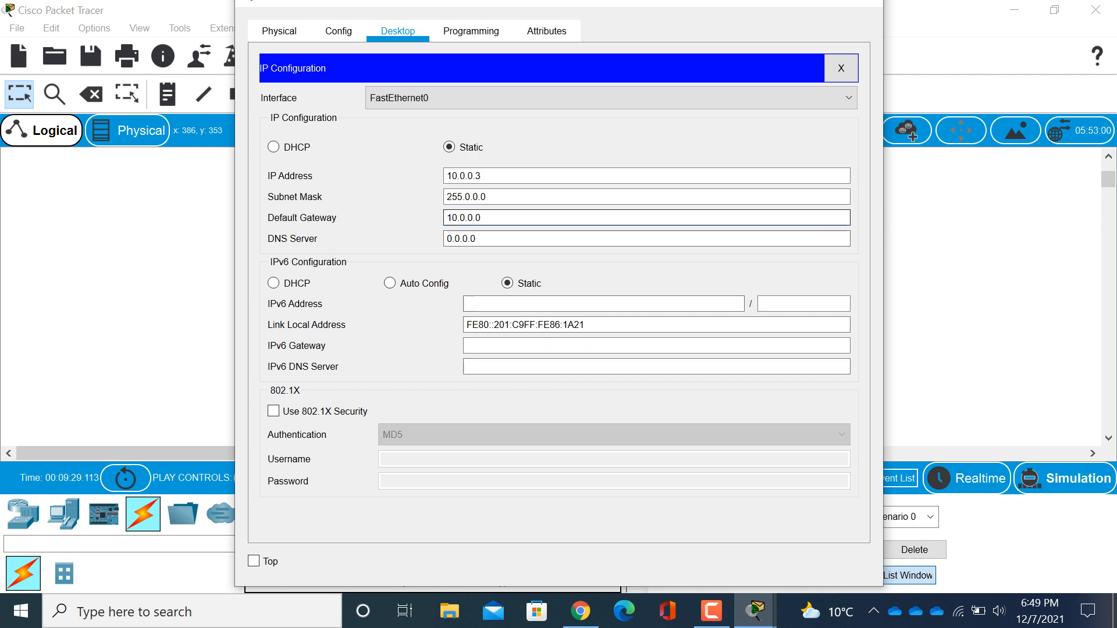
pyautogui.click(484, 219)
pyautogui.press('BackSpace')
pyautogui.write('4')
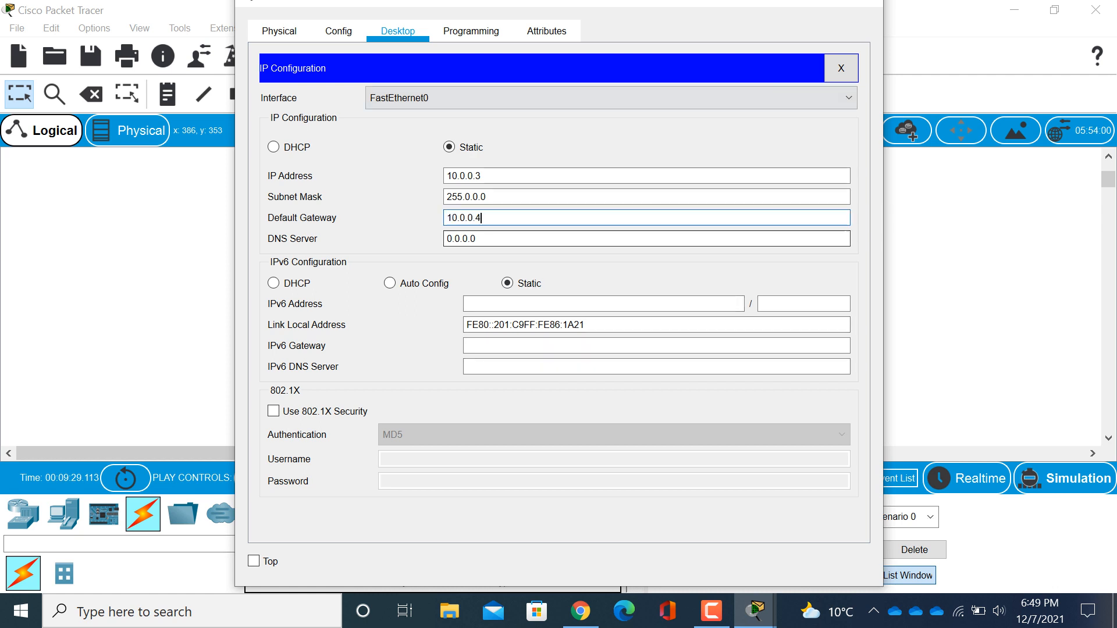
pyautogui.click(867, 3)
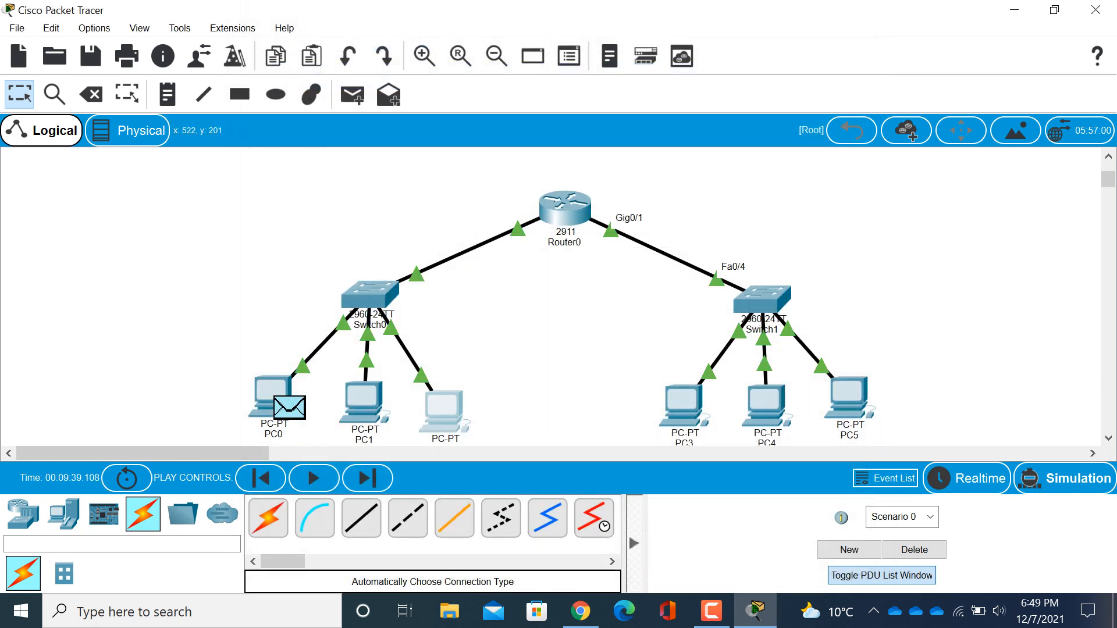
# - Check the IP address of Router0's GigabitEthernet0/1 interface and close the router window
pyautogui.click(565, 208)
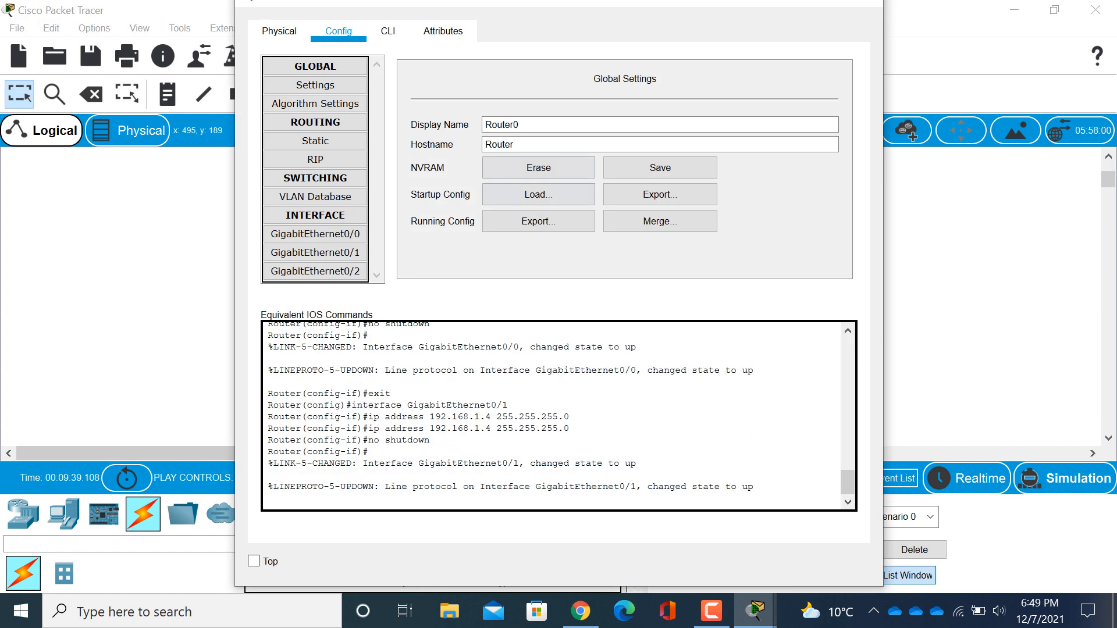
pyautogui.click(315, 253)
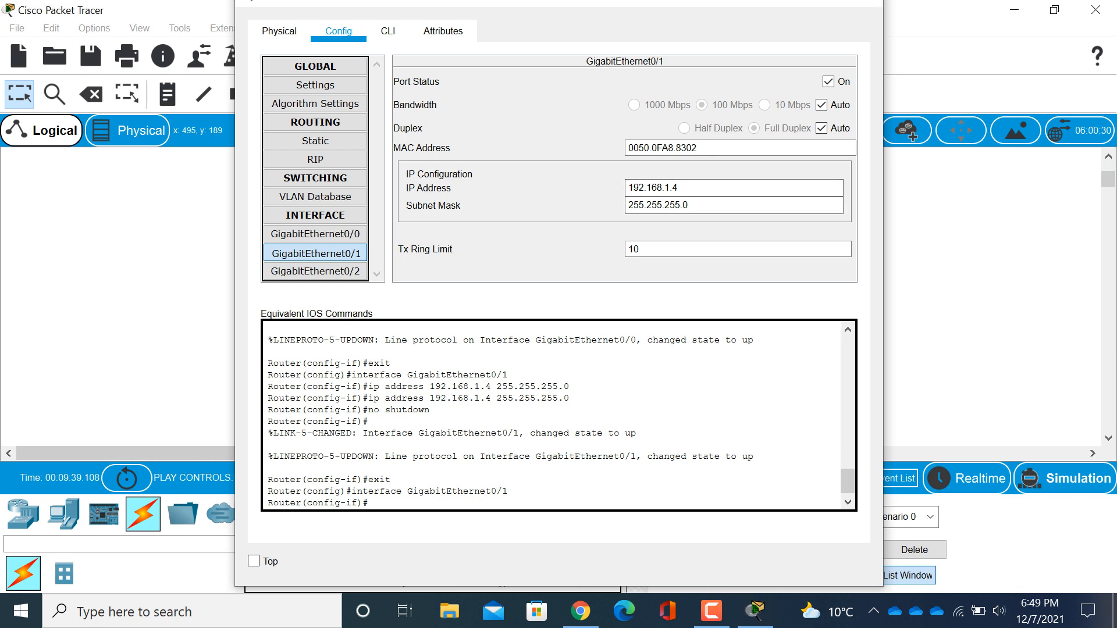
pyautogui.click(863, 3)
pyautogui.click(564, 207)
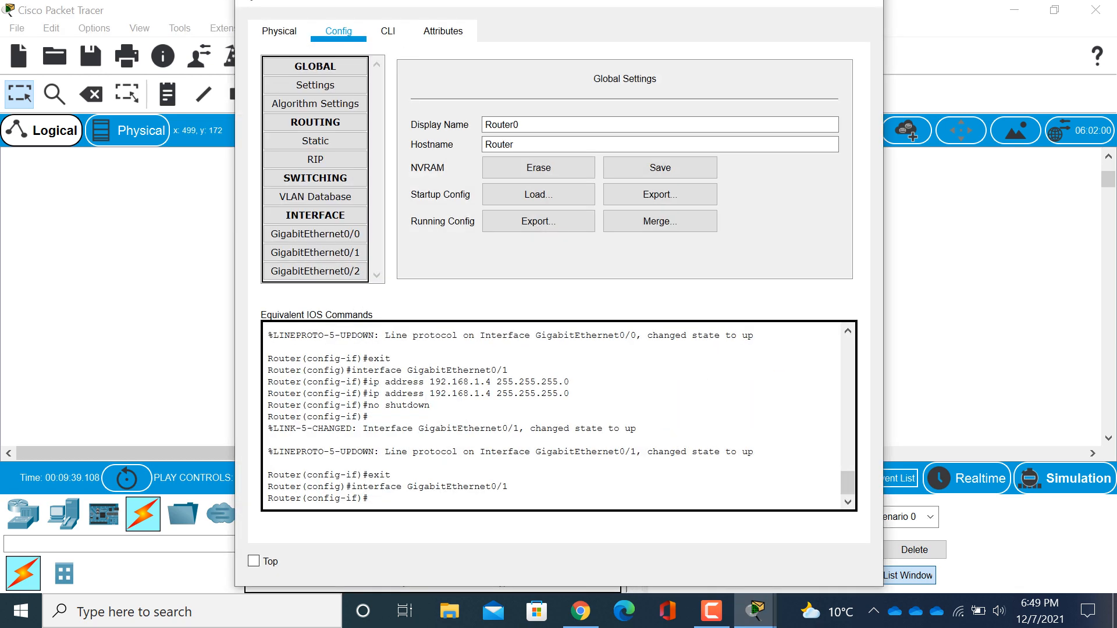
pyautogui.click(315, 253)
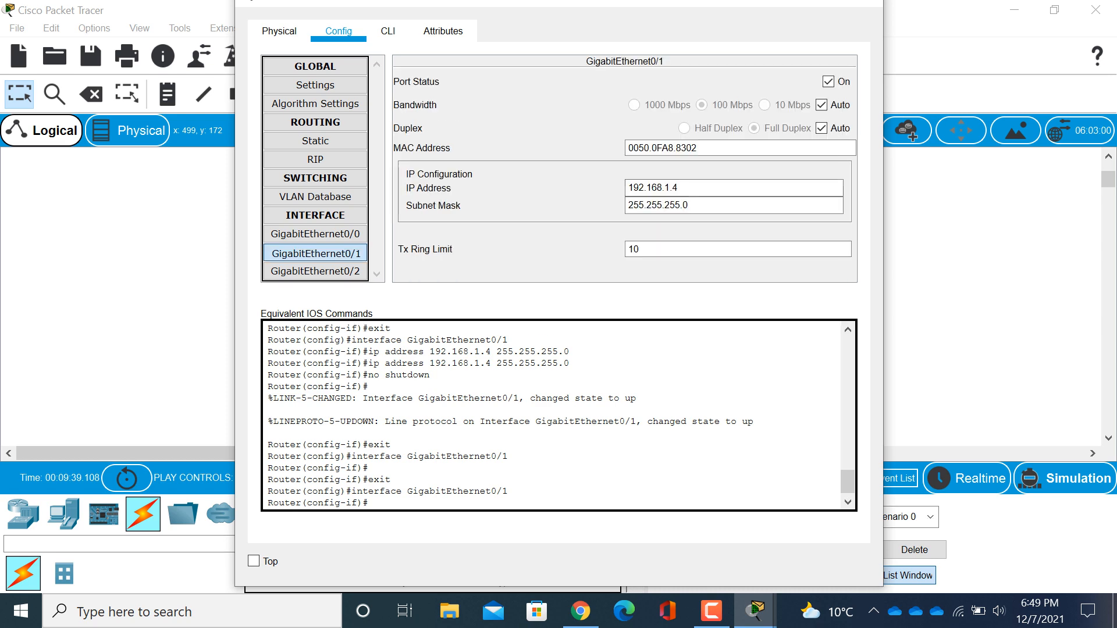
pyautogui.moveTo(679, 188); pyautogui.dragTo(628, 187)
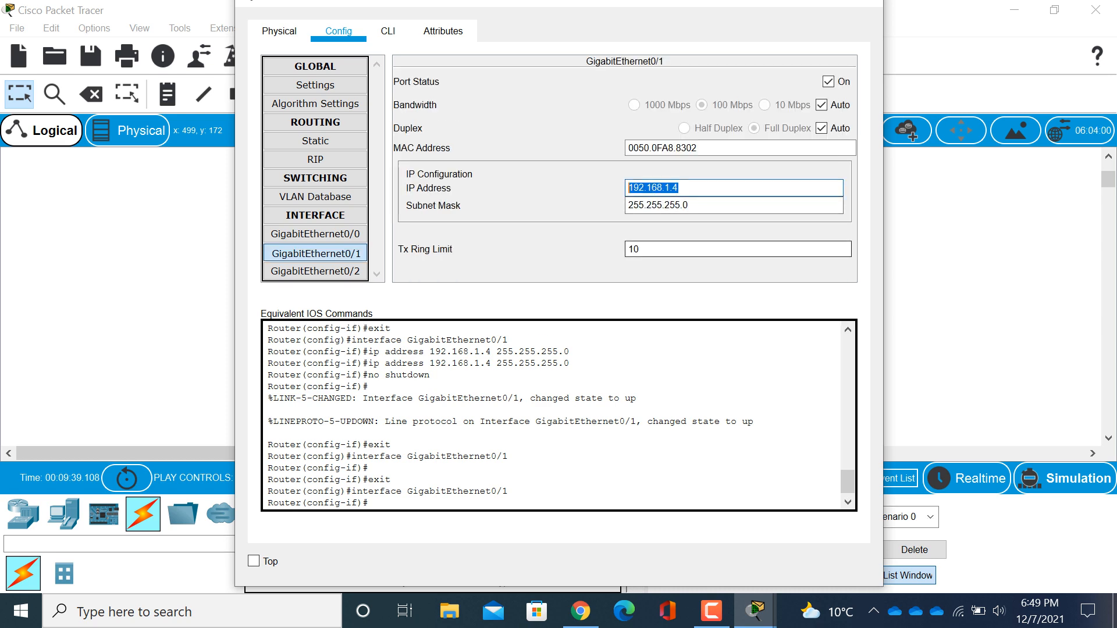
pyautogui.click(864, 3)
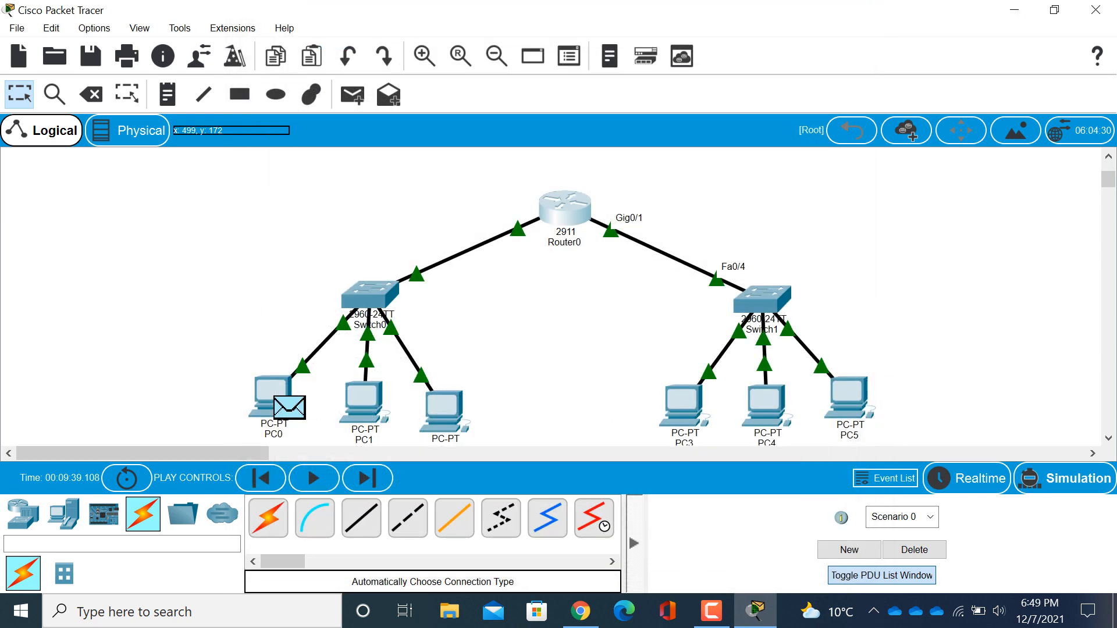
# - Set PC3's default gateway to 192.168.1.4 in its IP configuration and close the PC3 window
pyautogui.click(684, 405)
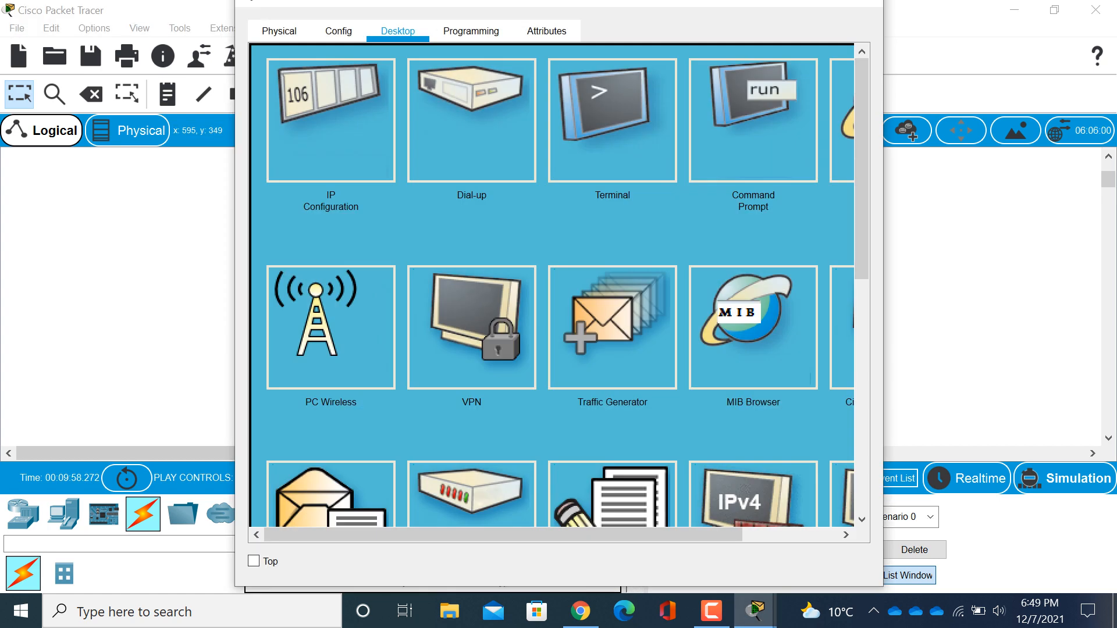
pyautogui.click(331, 121)
pyautogui.click(507, 197)
pyautogui.click(477, 217)
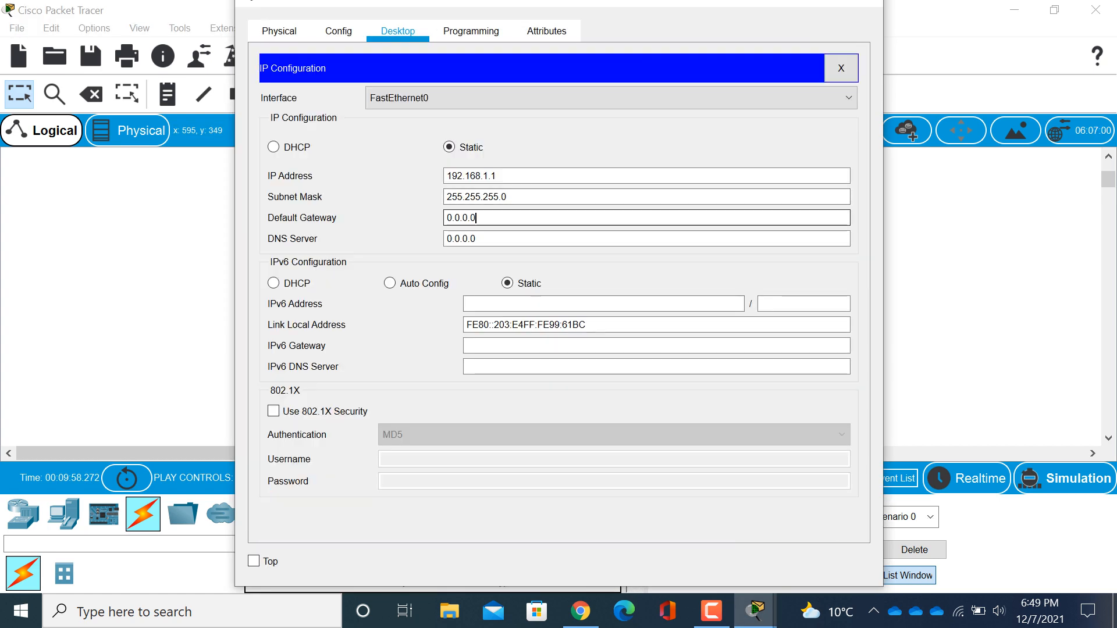
pyautogui.hotkey('ctrl', 'a')
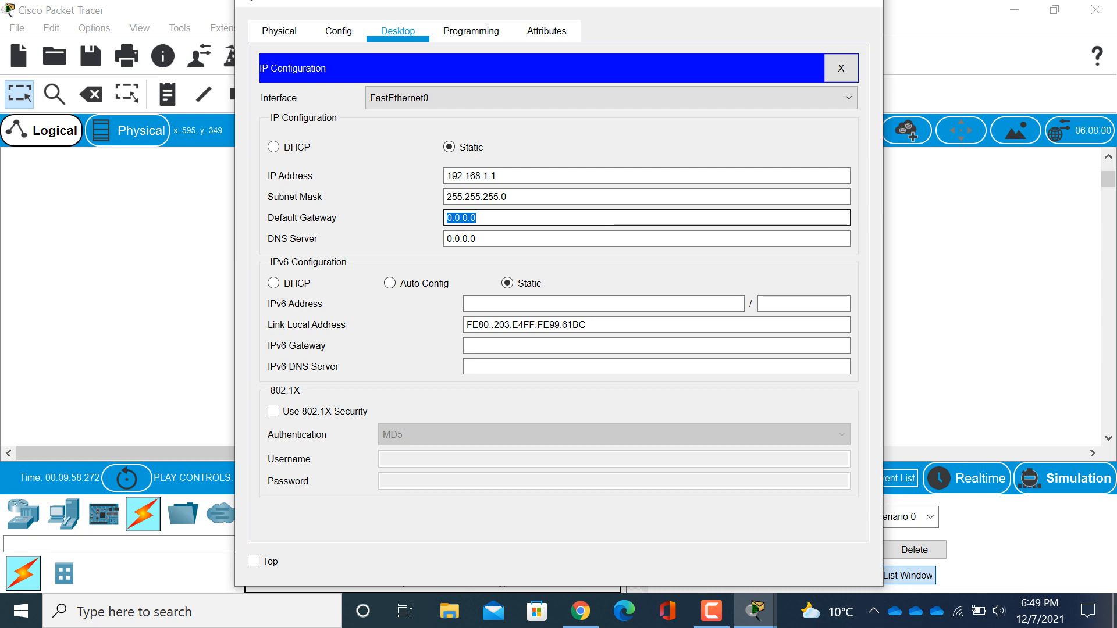
pyautogui.write('192.168.1.4')
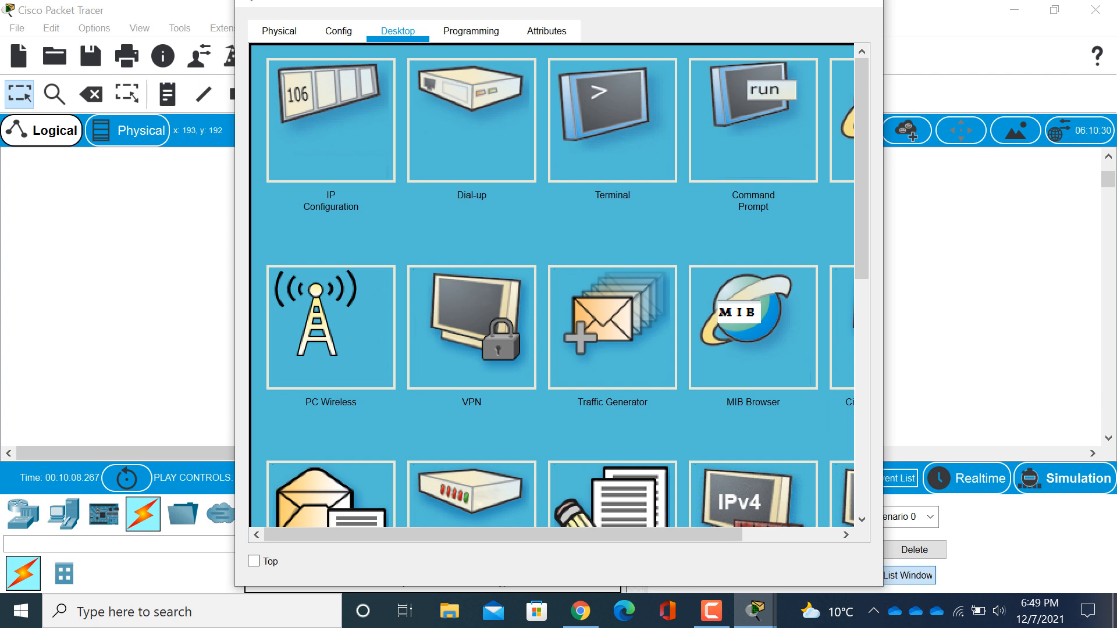
# - Set PC4's default gateway to 192.168.1.4 in its IP configuration and close the PC4 window
pyautogui.click(330, 121)
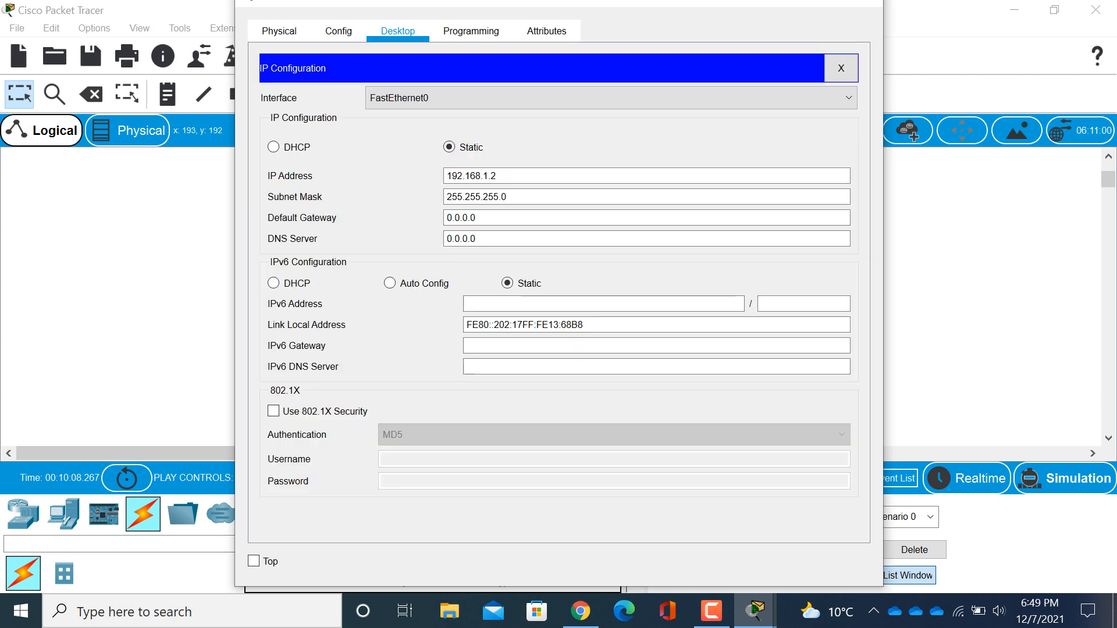
pyautogui.moveTo(478, 218); pyautogui.dragTo(446, 219)
pyautogui.write('192.168.1.4')
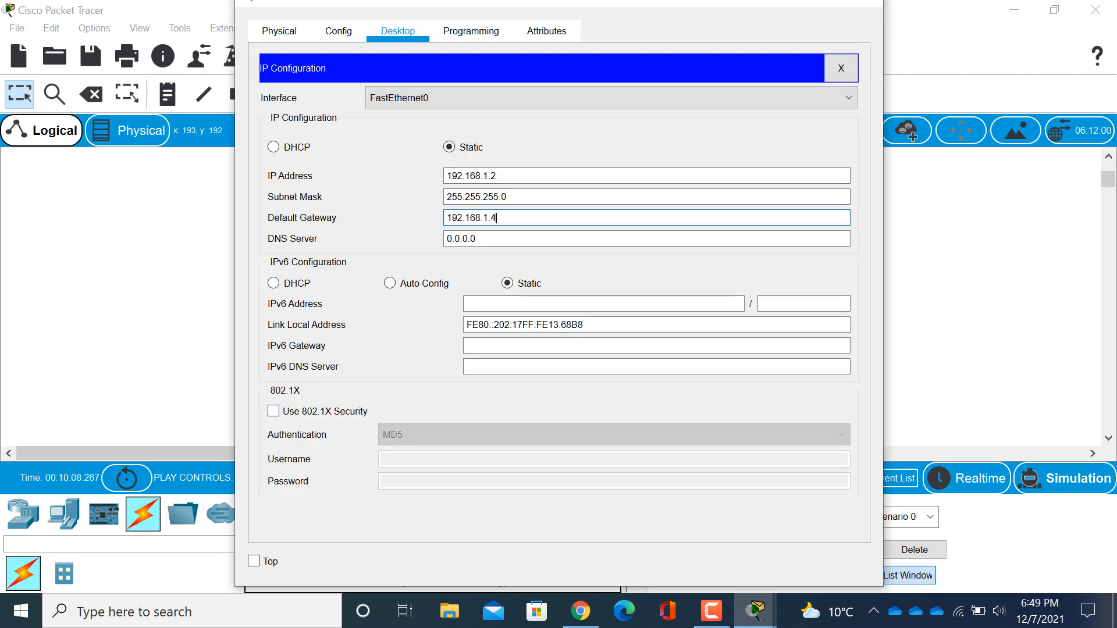
pyautogui.click(863, 3)
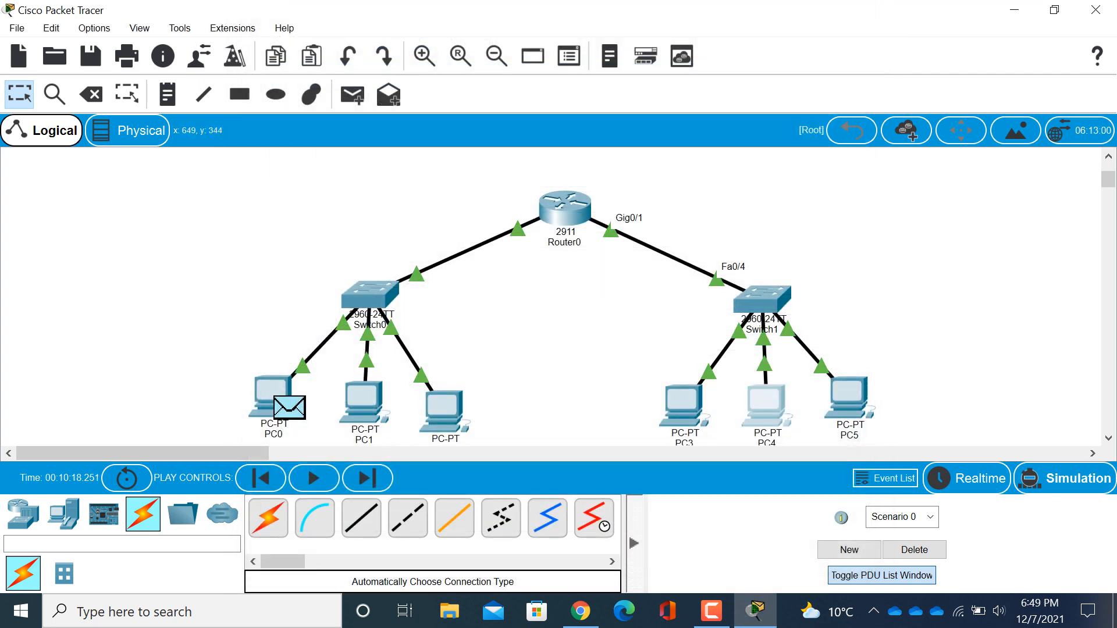
# - Set PC5's default gateway to 192.168.1.4 in its IP configuration and close the PC5 window
pyautogui.click(849, 402)
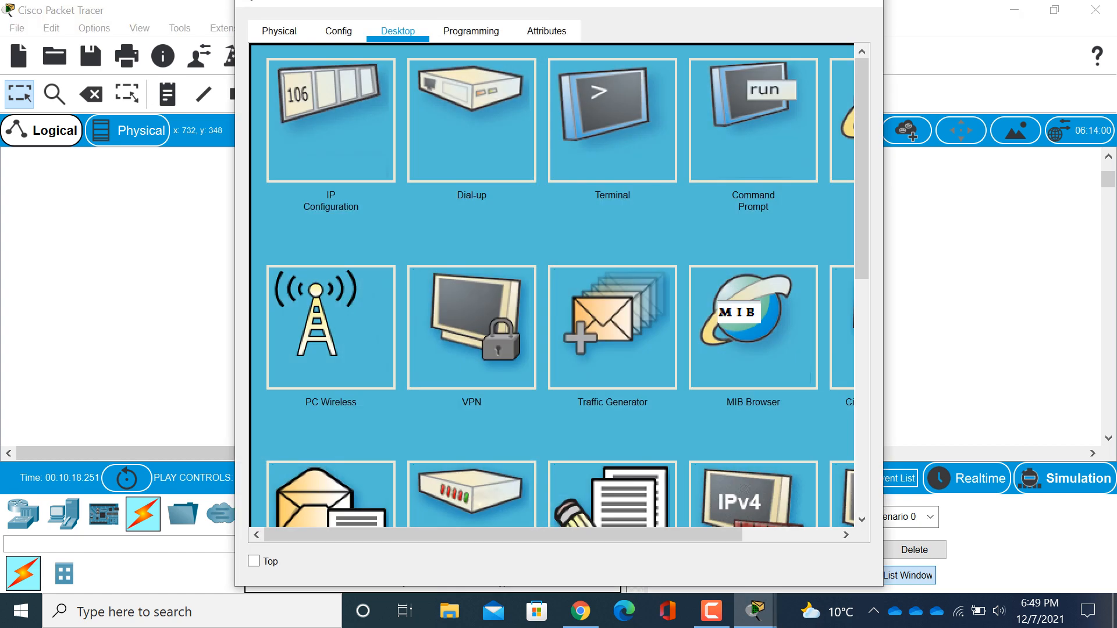
pyautogui.click(330, 120)
pyautogui.moveTo(478, 218); pyautogui.dragTo(443, 218)
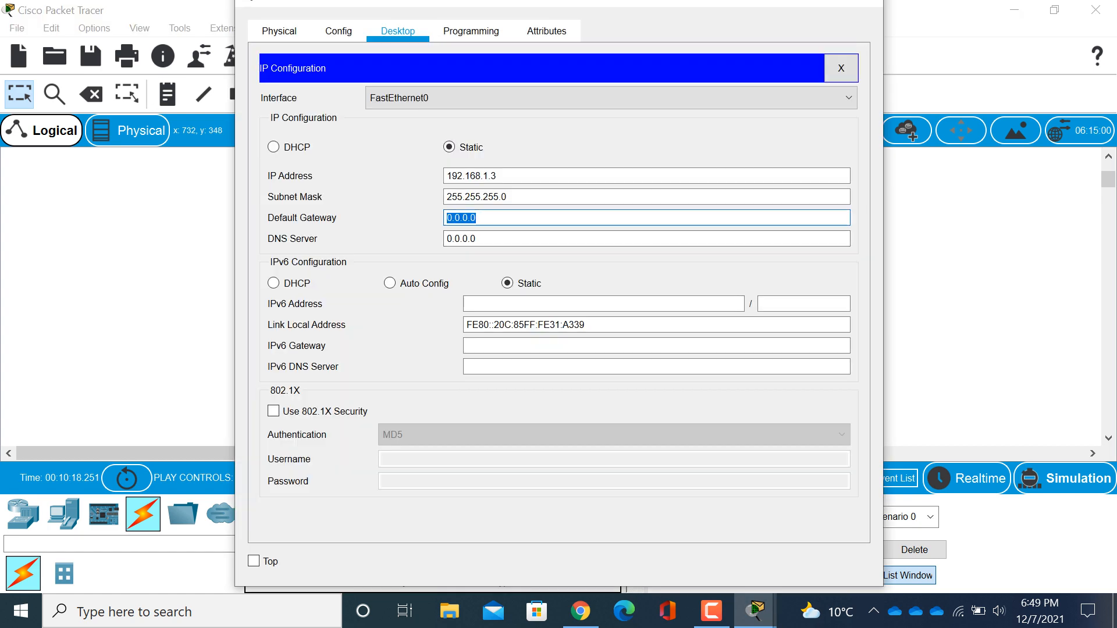
pyautogui.write('192.168.1.4')
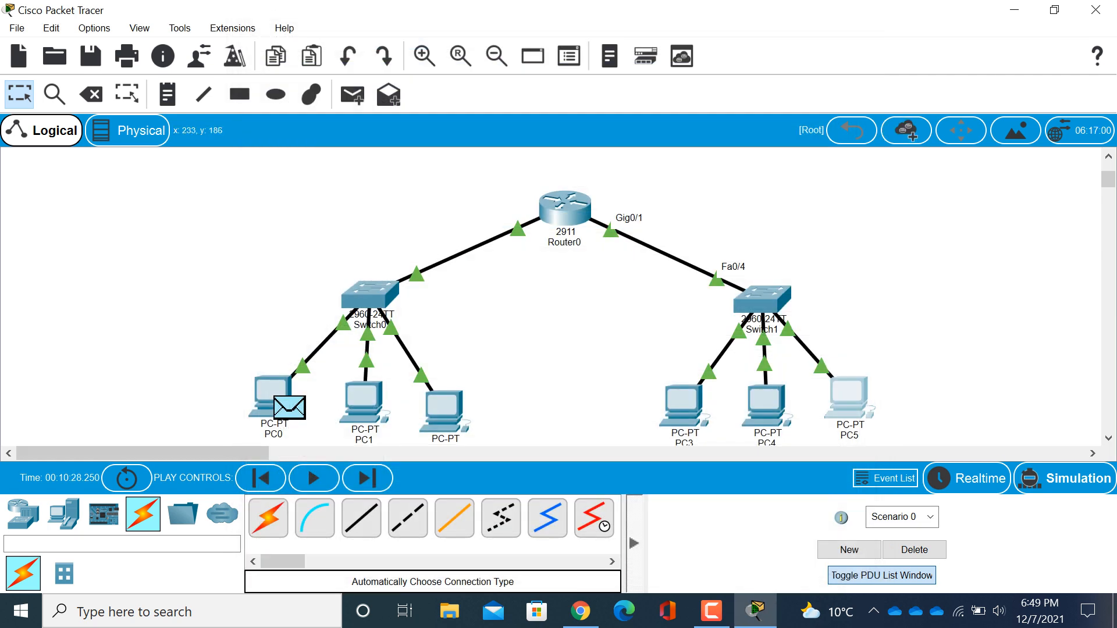
# - Add a simple PDU from PC0 to PC5, show the simulation event list and play the simulation
pyautogui.click(352, 95)
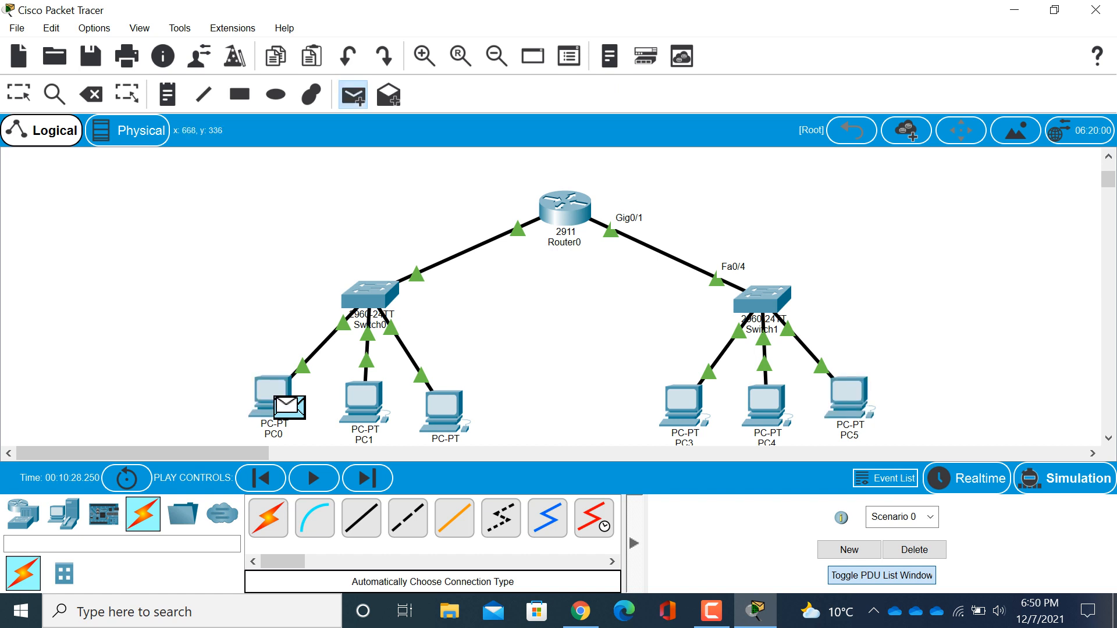
pyautogui.click(849, 402)
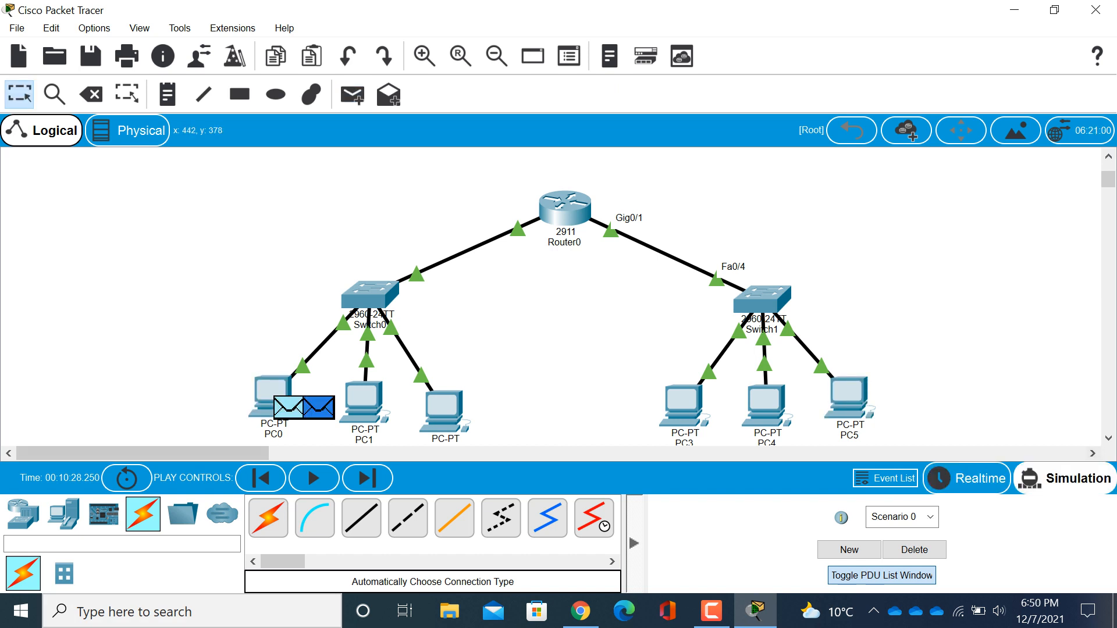
pyautogui.click(1065, 479)
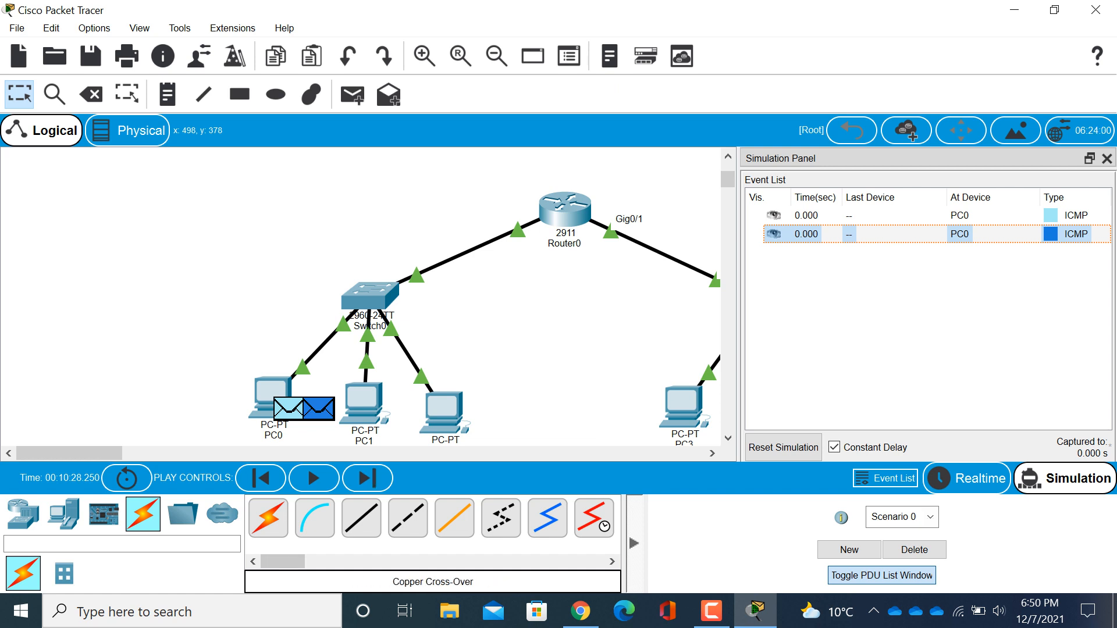
pyautogui.click(315, 478)
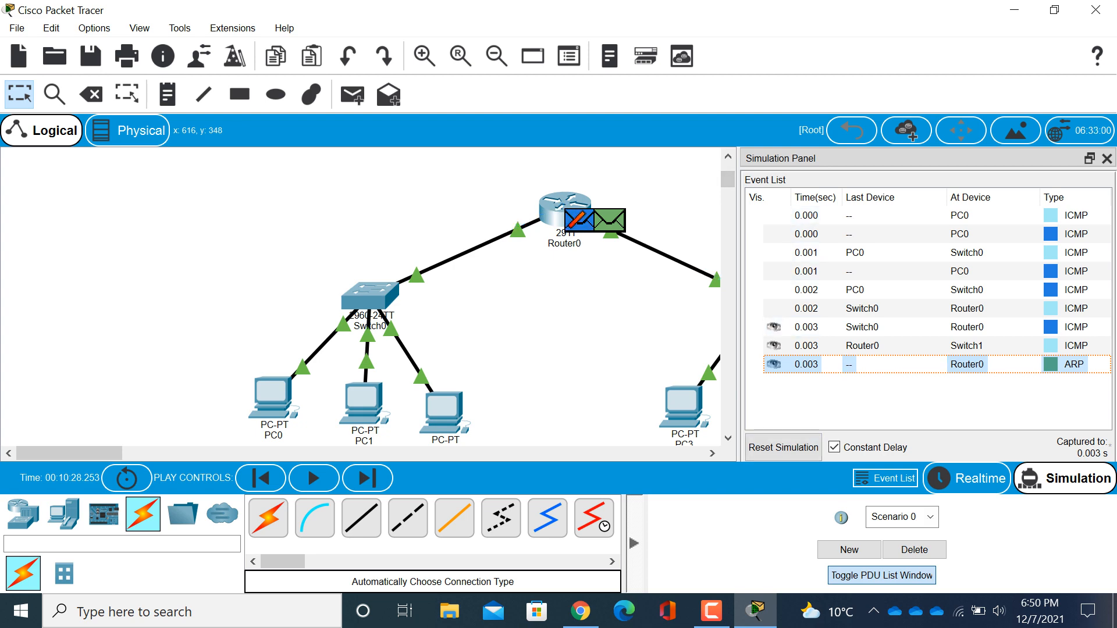
# - Follow the packets between both networks in the event list, moving the Simulation Panel clear of the devices, and close the panel
pyautogui.moveTo(908, 158); pyautogui.dragTo(195, 32)
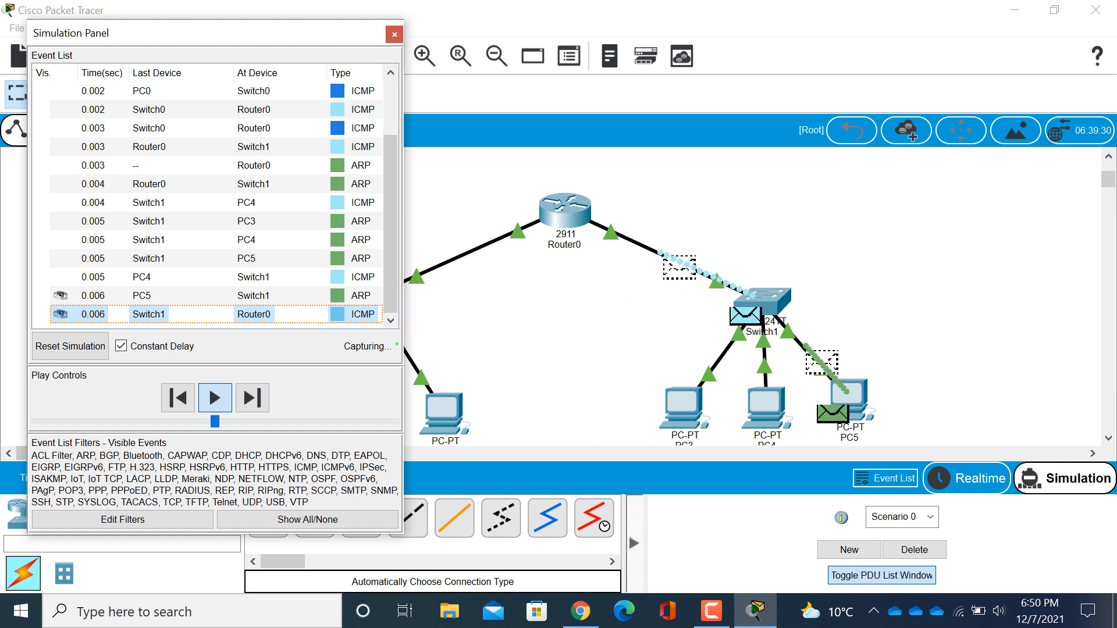
pyautogui.scroll(-1, 756, 297)
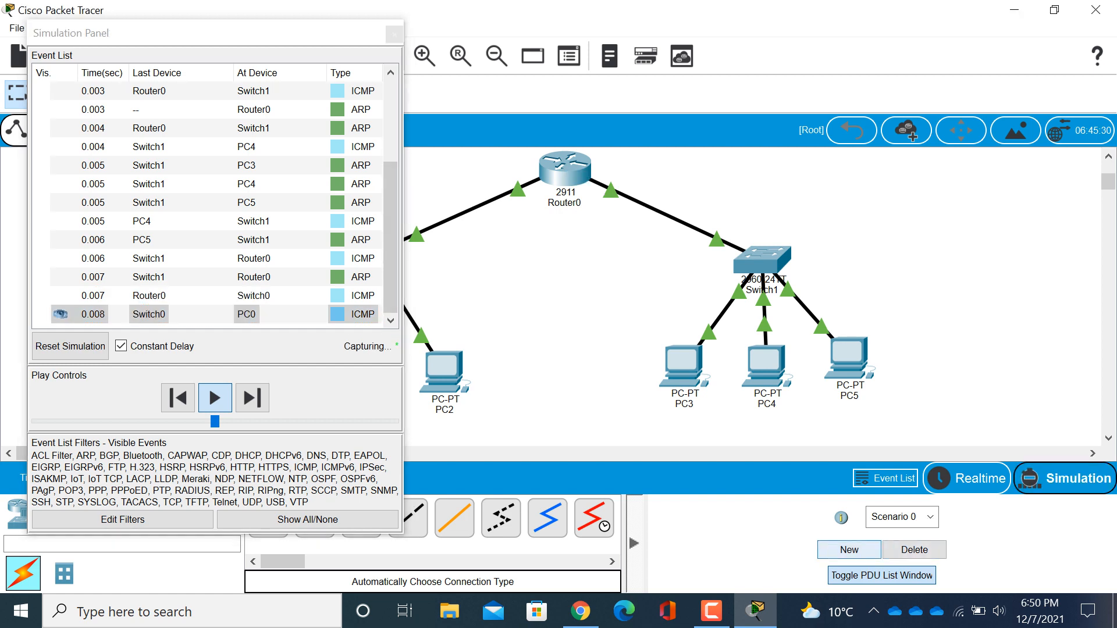
pyautogui.moveTo(174, 33); pyautogui.dragTo(878, 44)
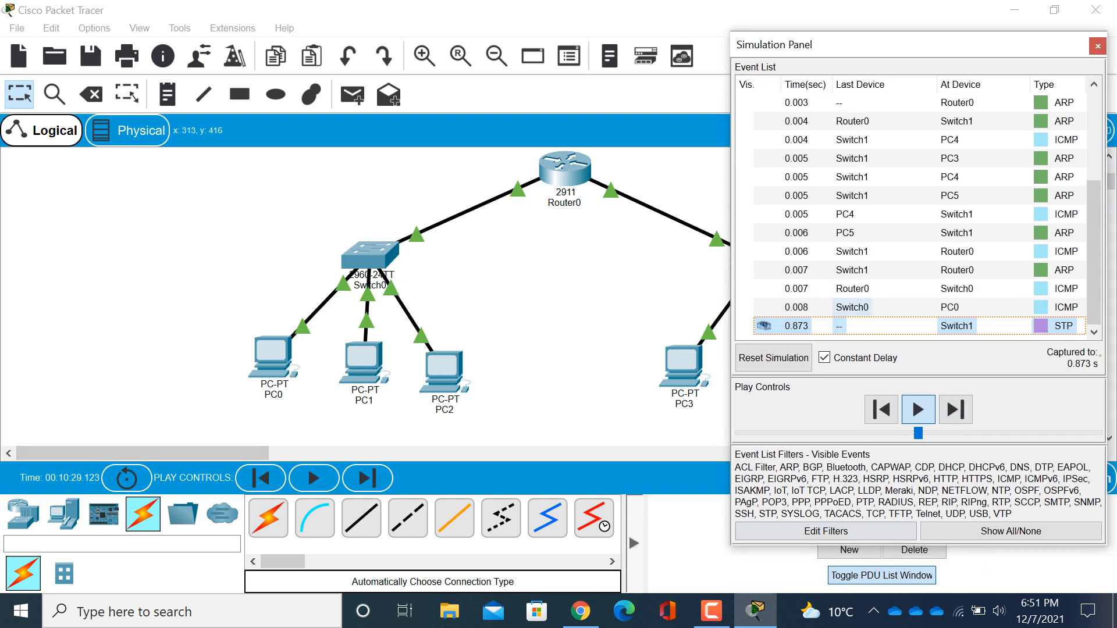
pyautogui.click(1098, 46)
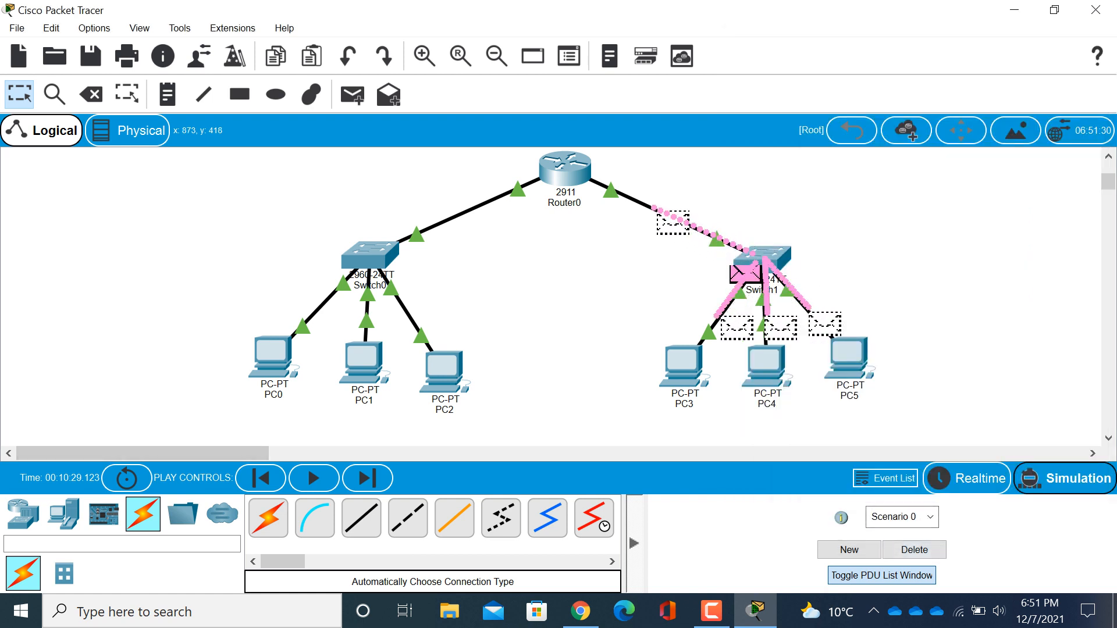
# - Create a new PDU scenario and switch to real-time mode and back to simulation mode
pyautogui.click(849, 550)
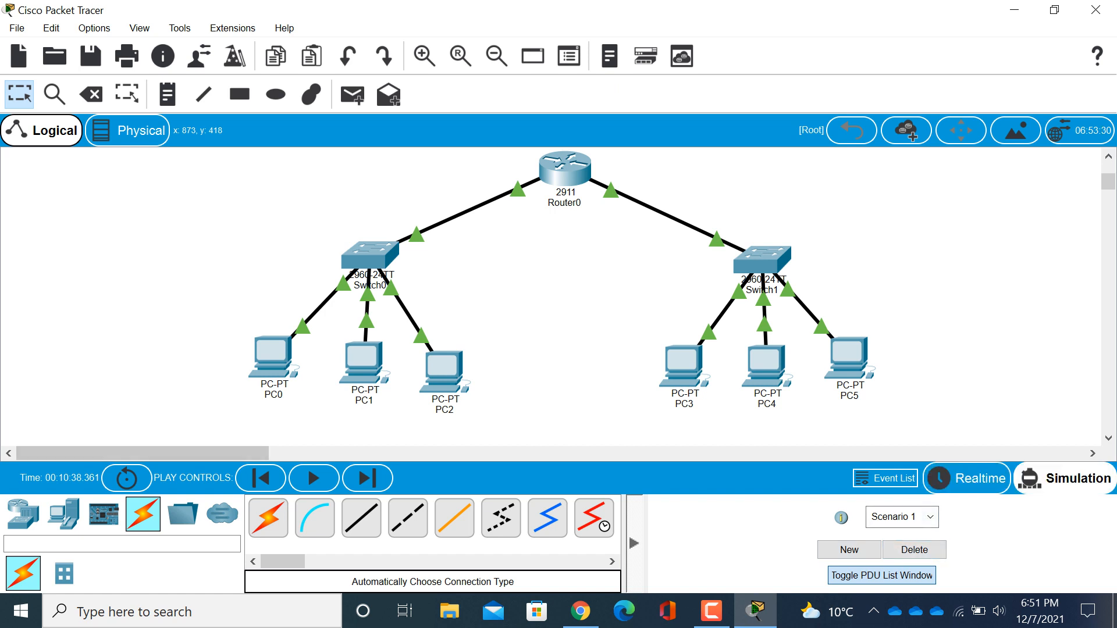
pyautogui.click(968, 478)
pyautogui.click(1068, 479)
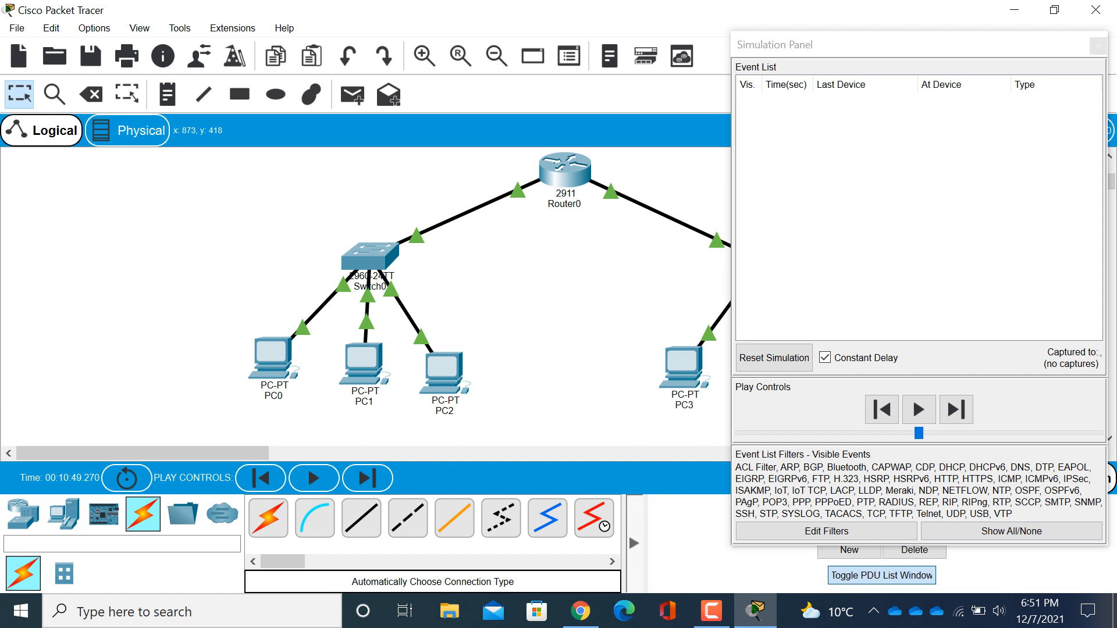
pyautogui.click(908, 45)
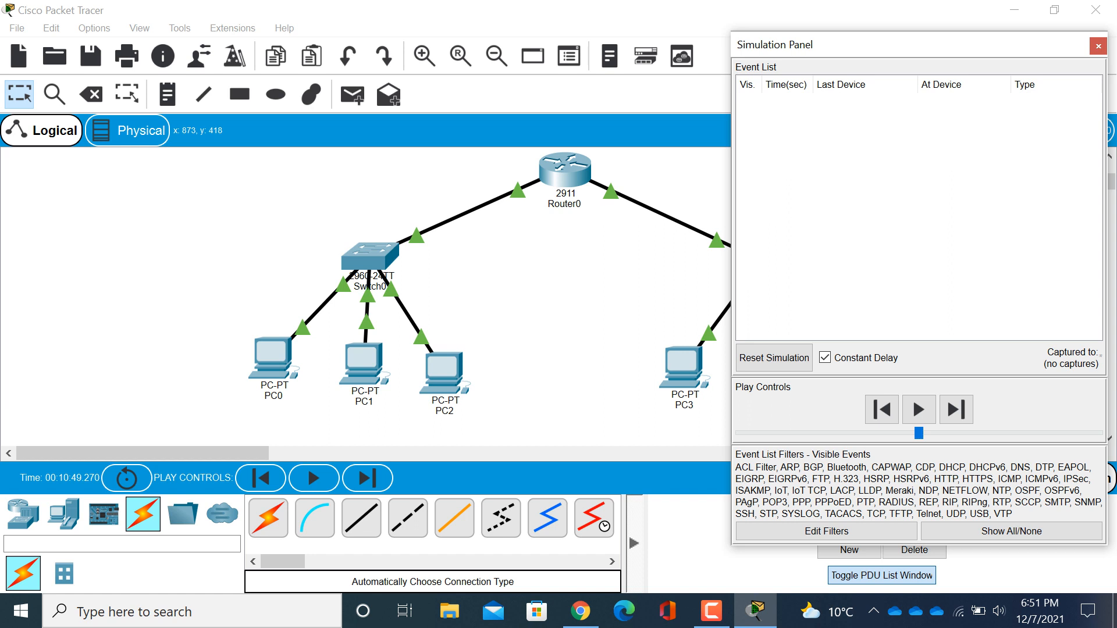
pyautogui.click(1099, 46)
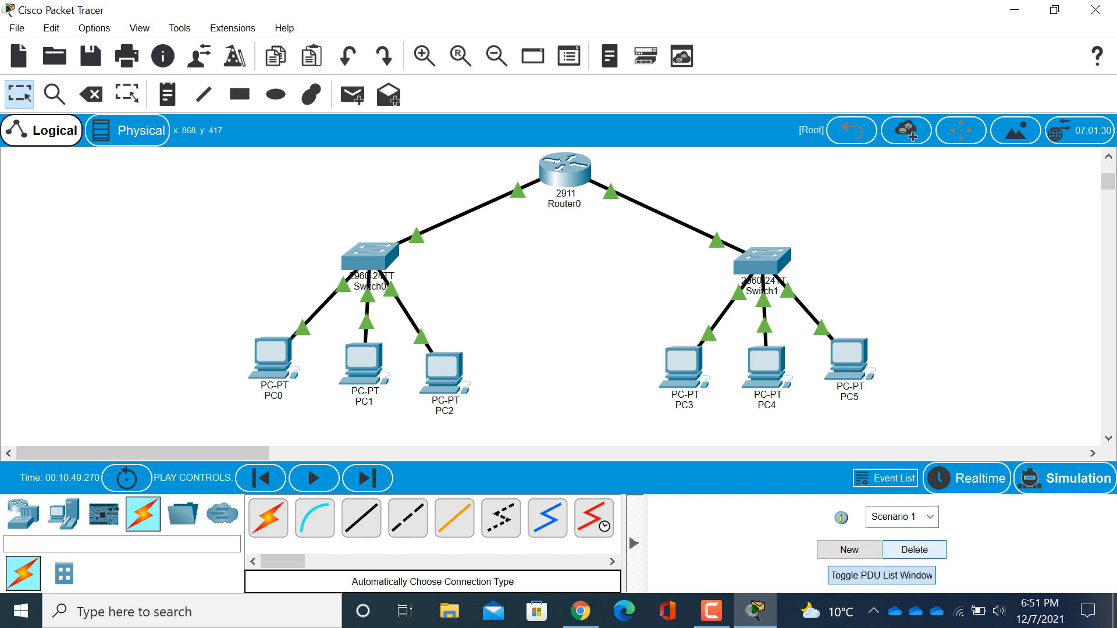
pyautogui.click(969, 478)
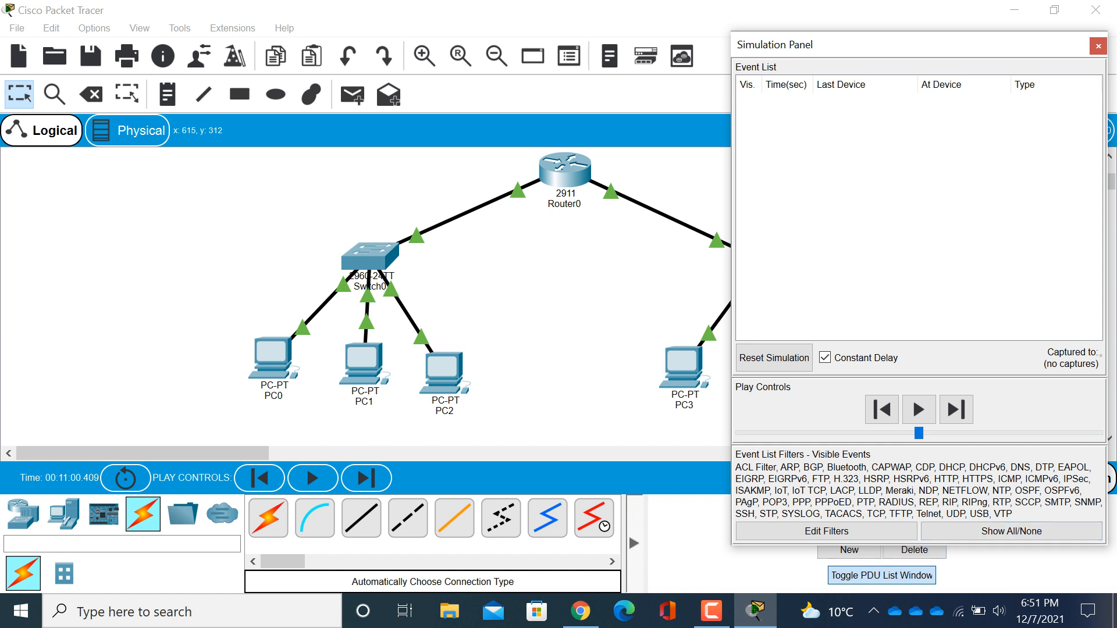
pyautogui.click(634, 543)
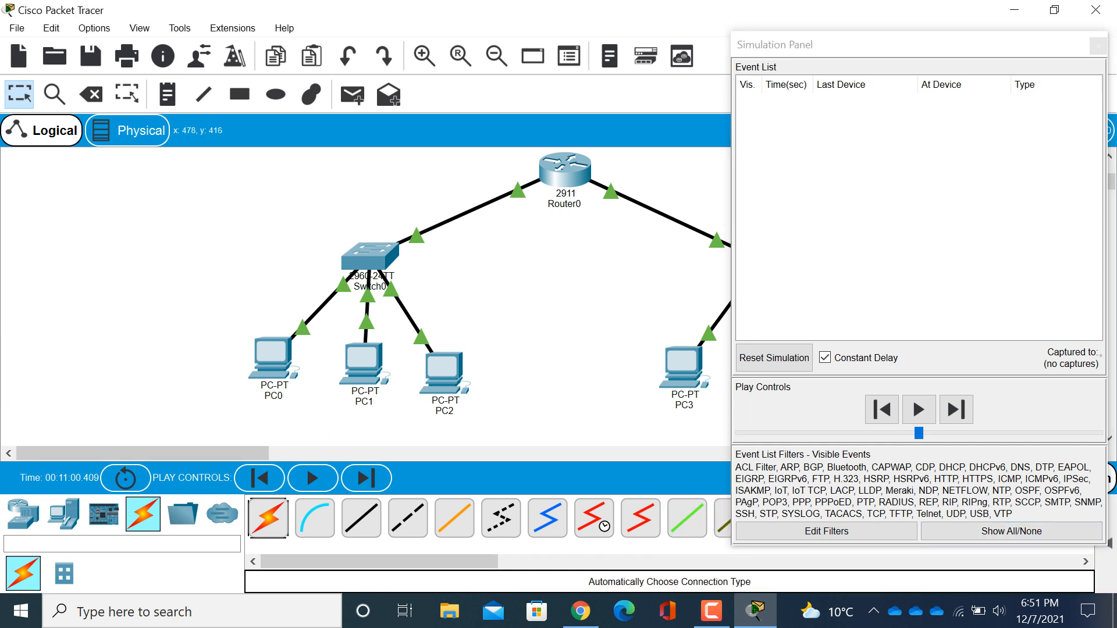
pyautogui.click(1098, 46)
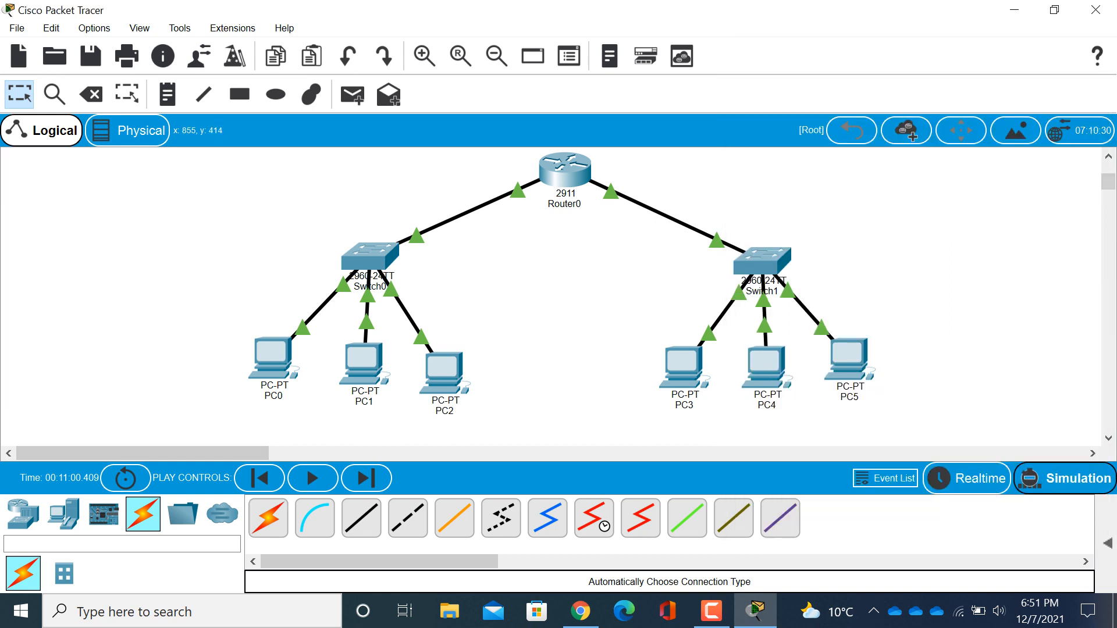
pyautogui.click(1108, 544)
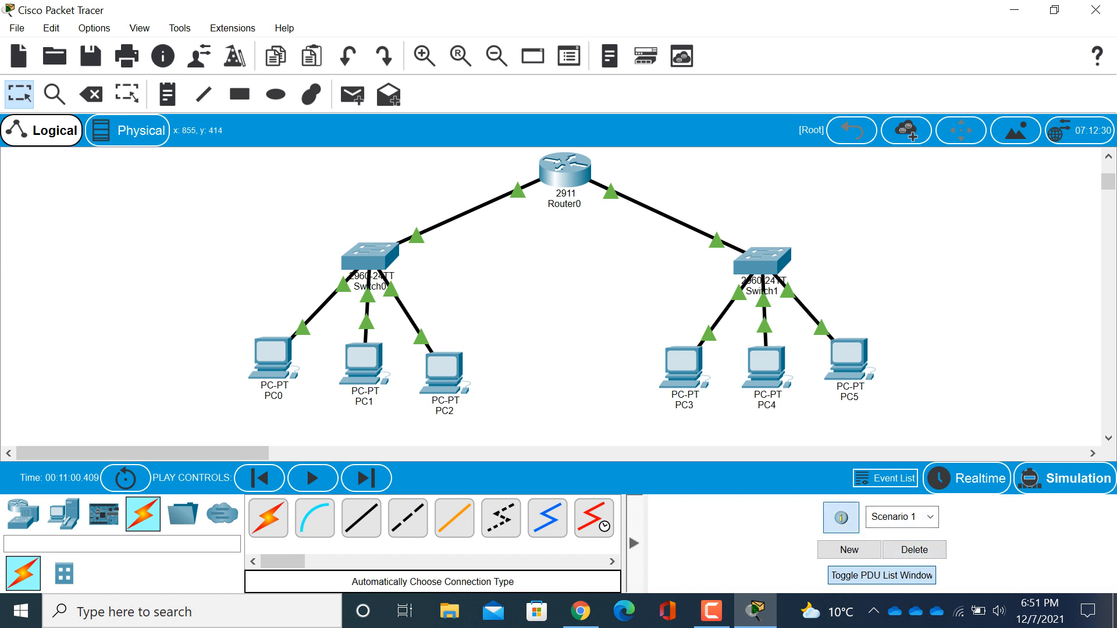
pyautogui.click(842, 517)
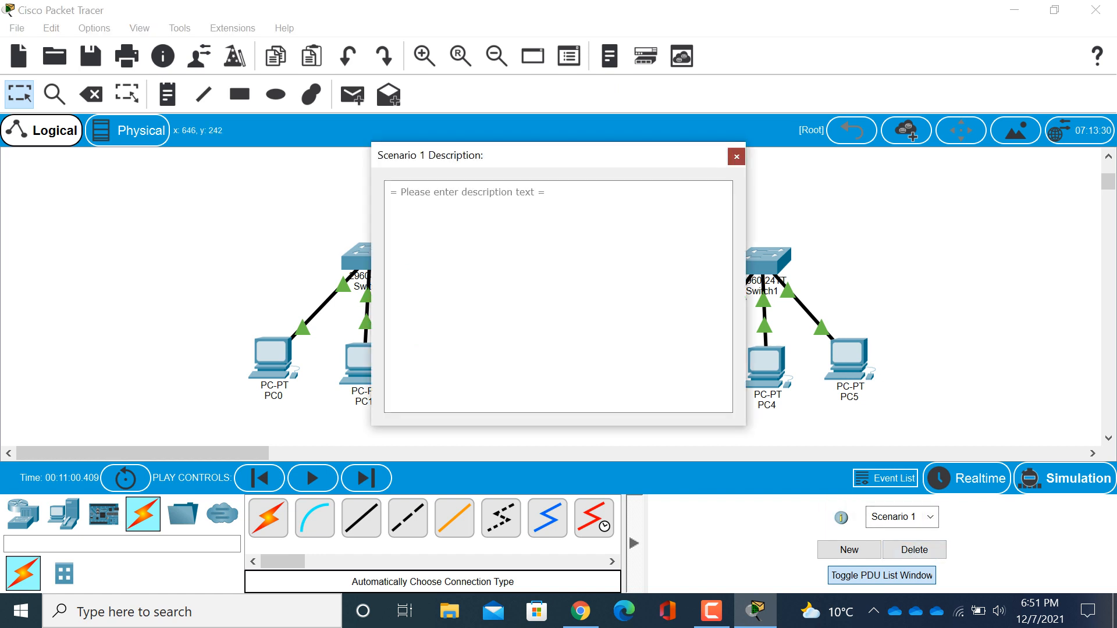
pyautogui.click(736, 157)
# - Reopen the Simulation Panel and arrange it beside the topology so that all six PCs are in view
pyautogui.click(1064, 478)
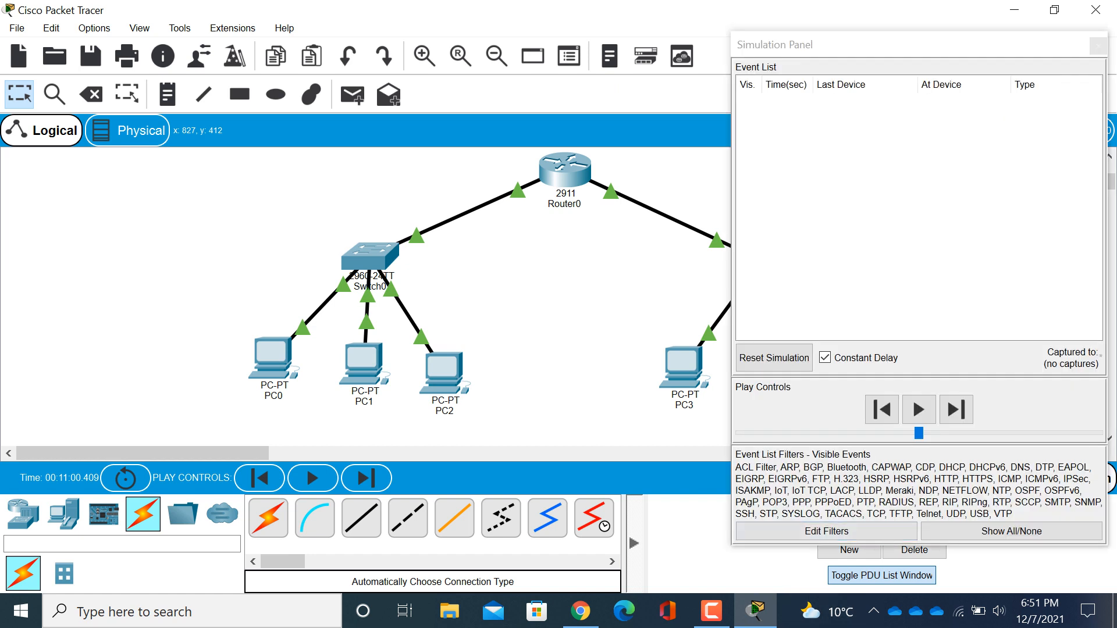
pyautogui.click(826, 531)
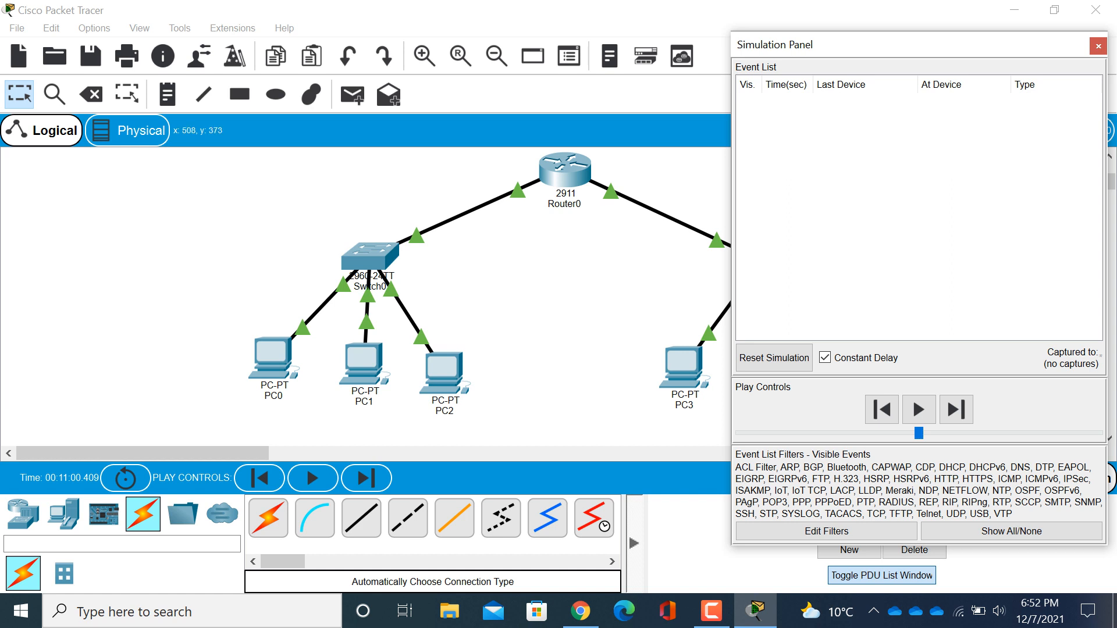
pyautogui.click(573, 381)
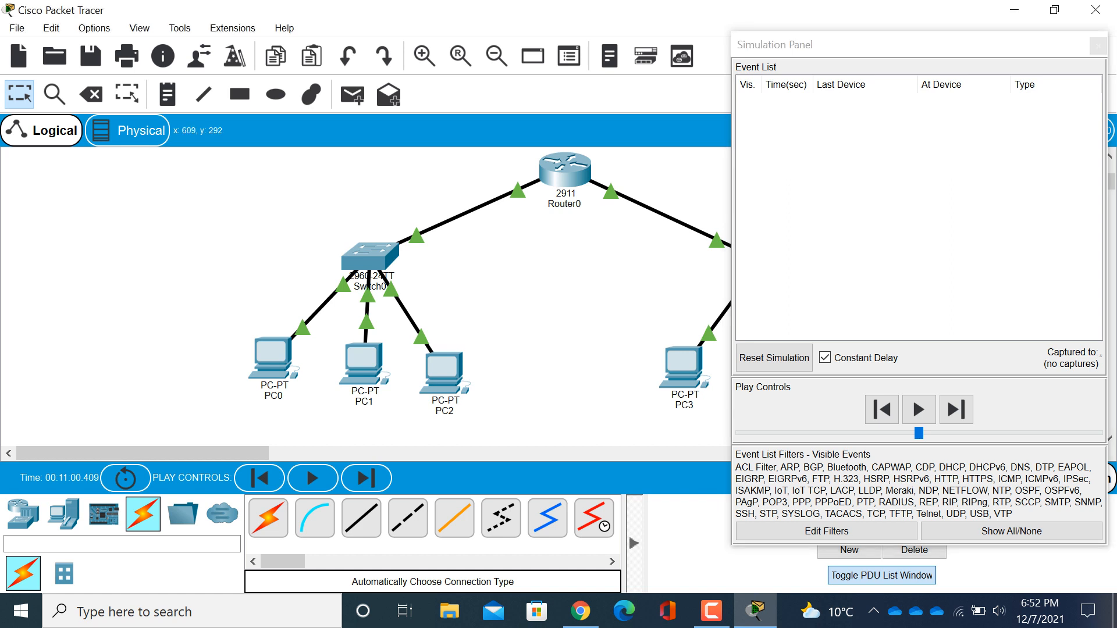
pyautogui.moveTo(873, 44); pyautogui.dragTo(973, 70)
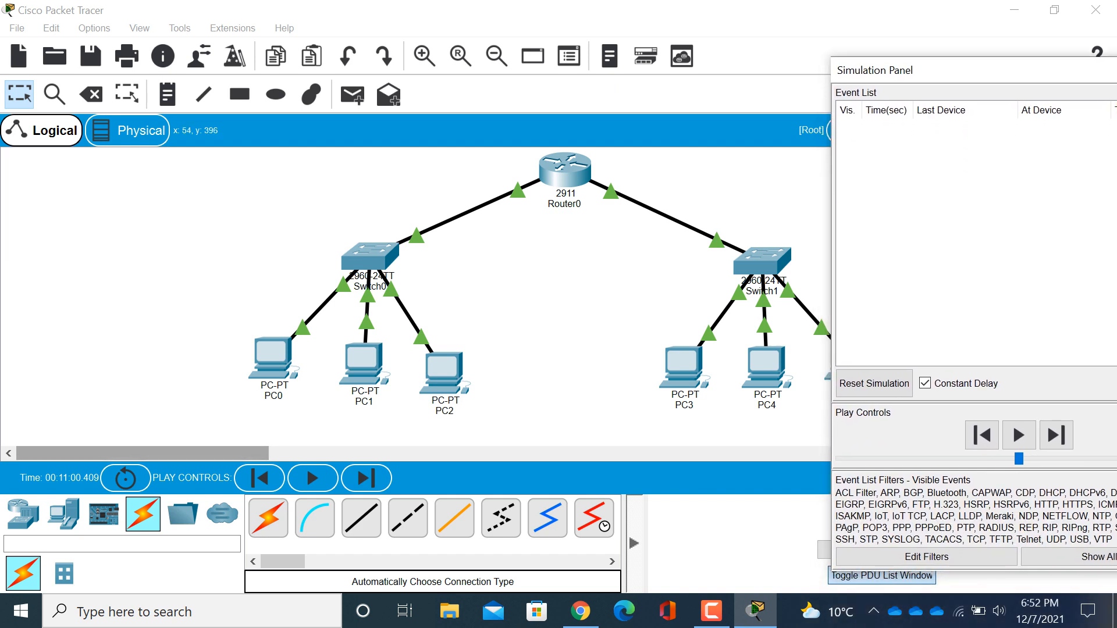
pyautogui.moveTo(40, 453); pyautogui.dragTo(87, 453)
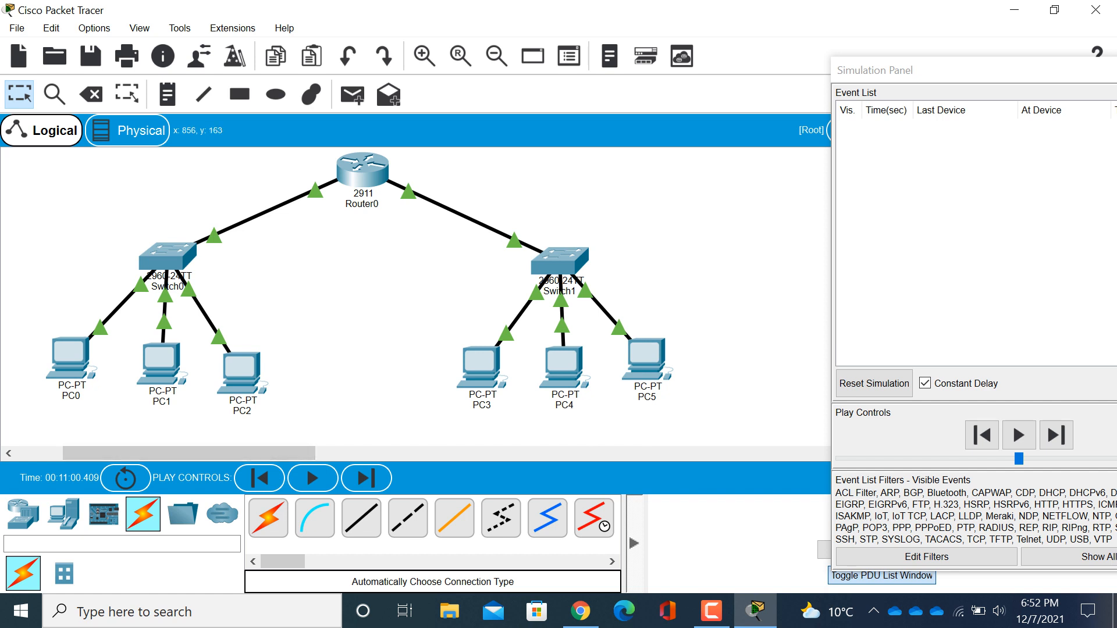
pyautogui.moveTo(973, 70); pyautogui.dragTo(848, 51)
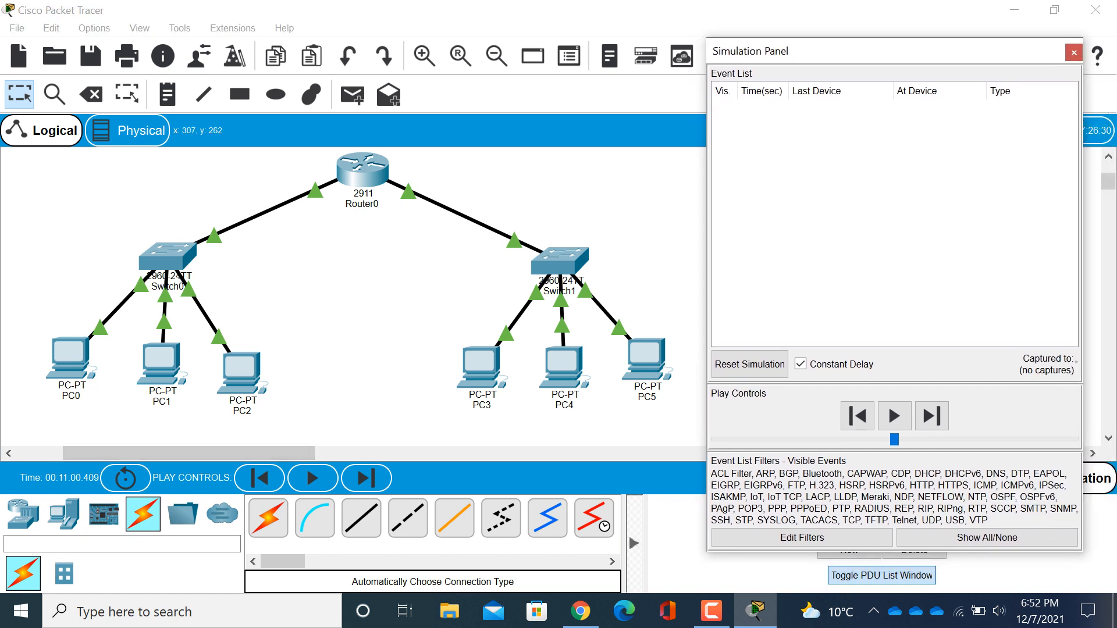
# - In Scenario 1, send a simple PDU from PC0 to PC5 and play the simulation
pyautogui.click(352, 95)
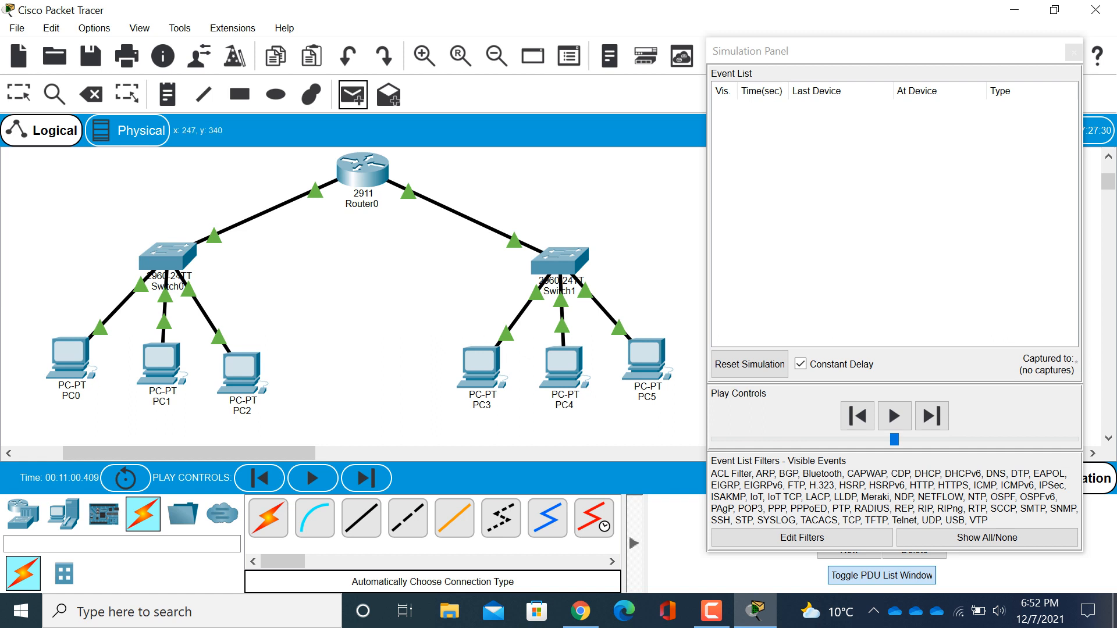
pyautogui.click(73, 357)
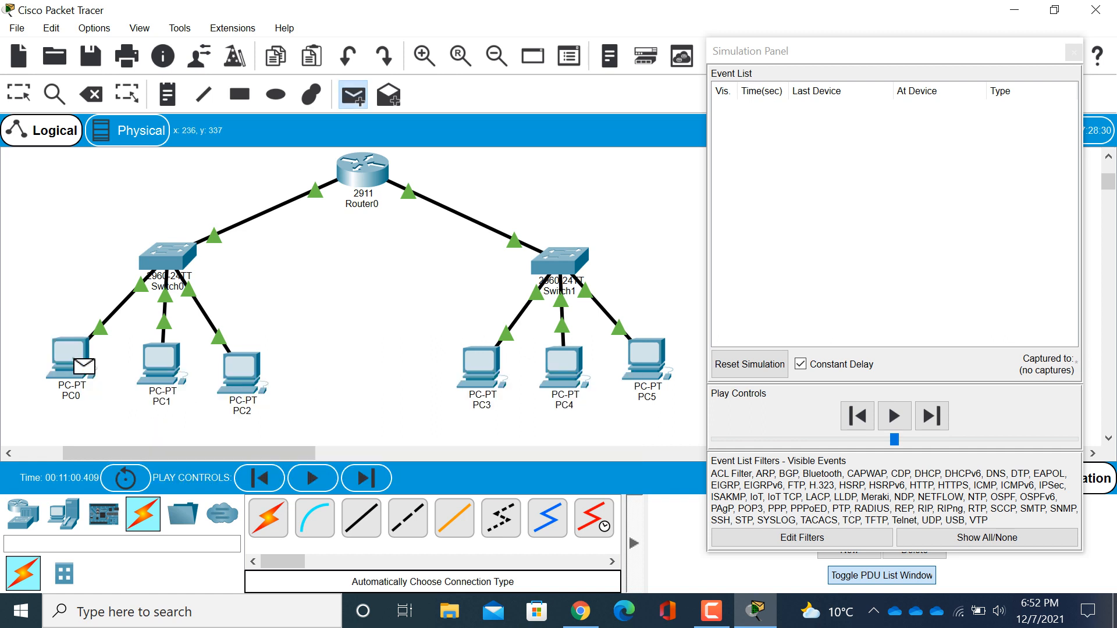
pyautogui.click(642, 365)
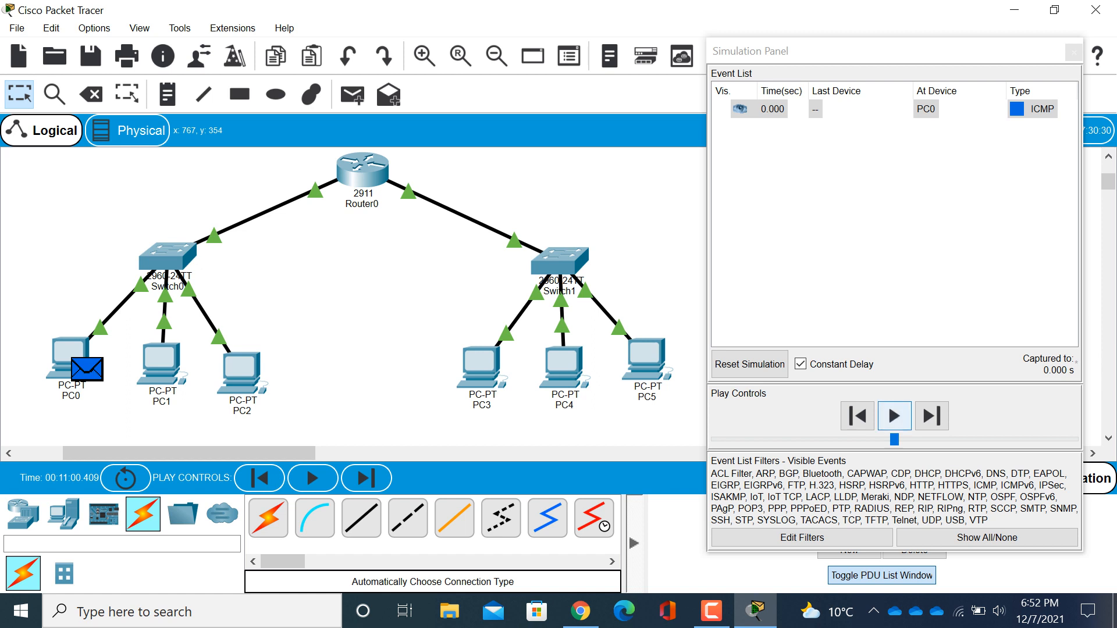
pyautogui.click(895, 416)
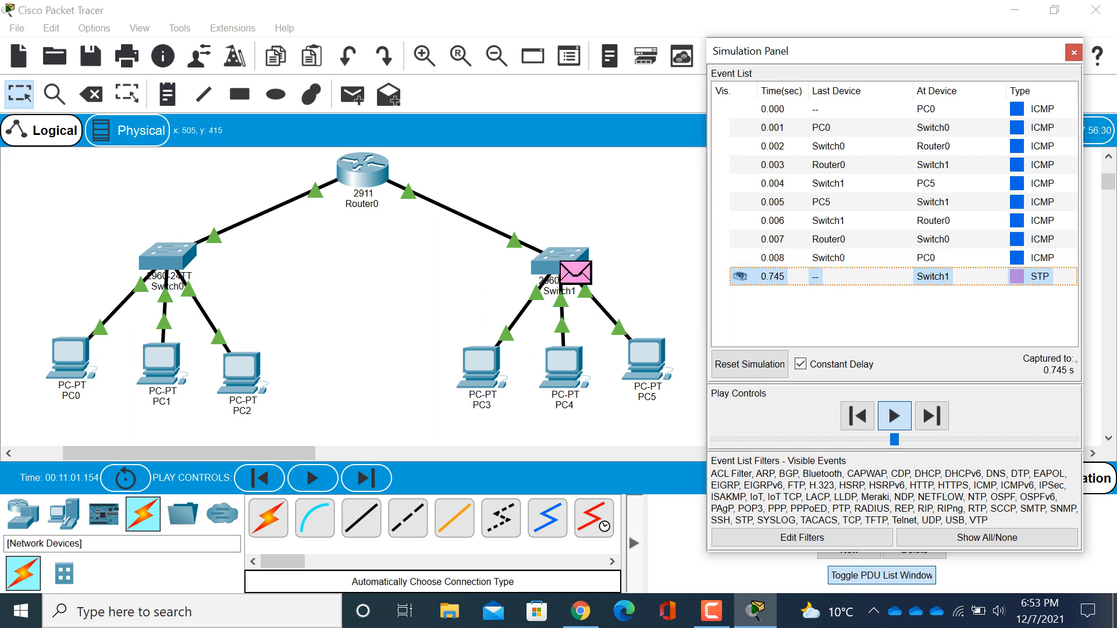
pyautogui.click(23, 515)
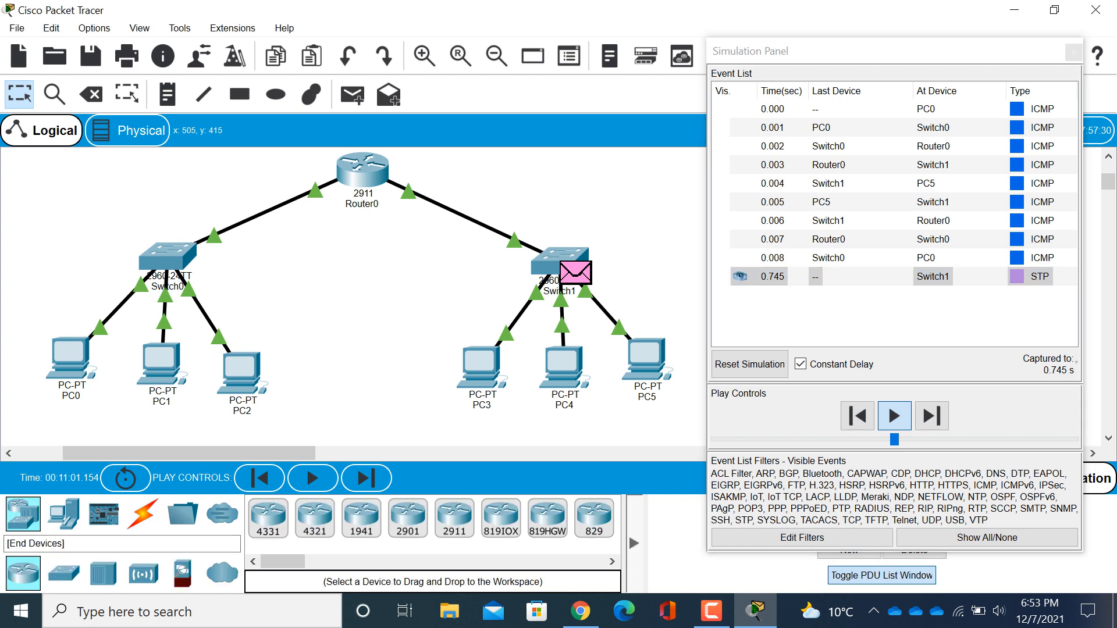
pyautogui.click(64, 514)
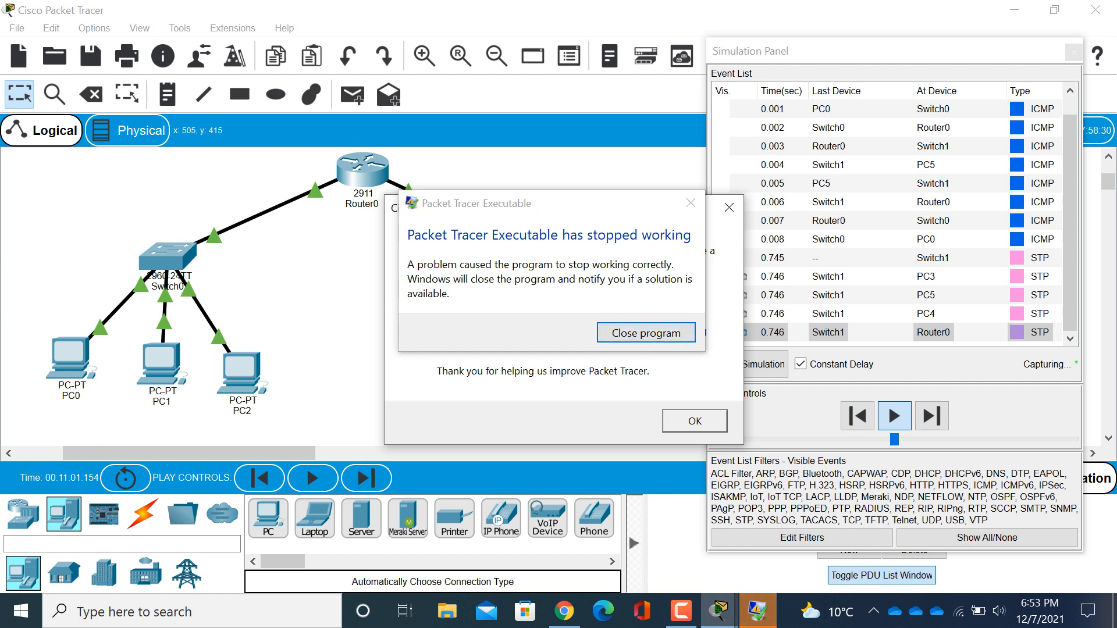
pyautogui.click(681, 611)
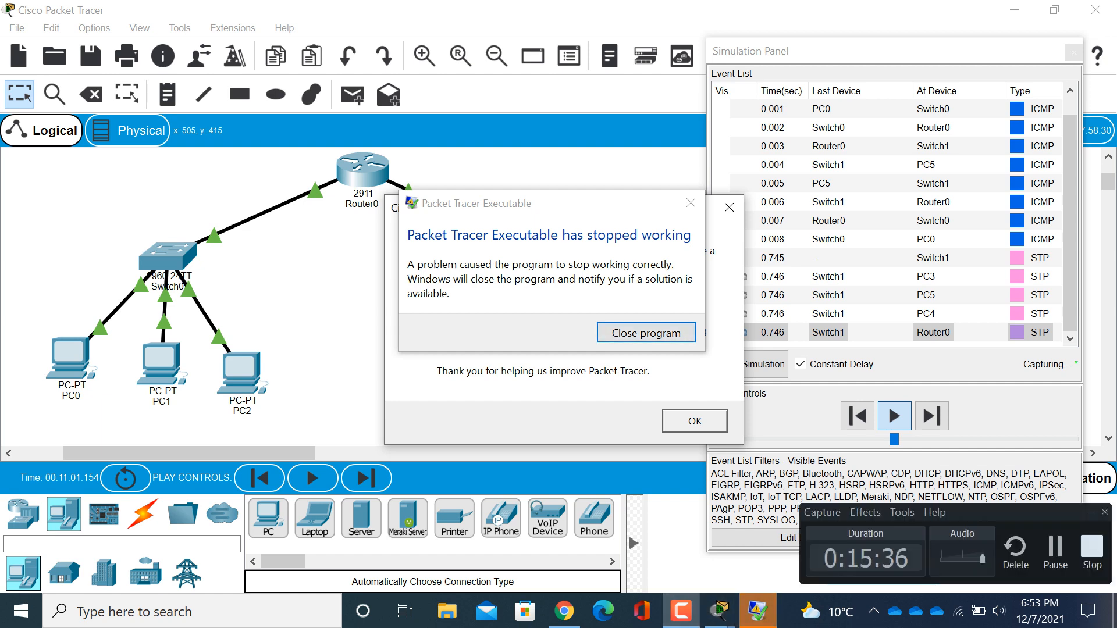